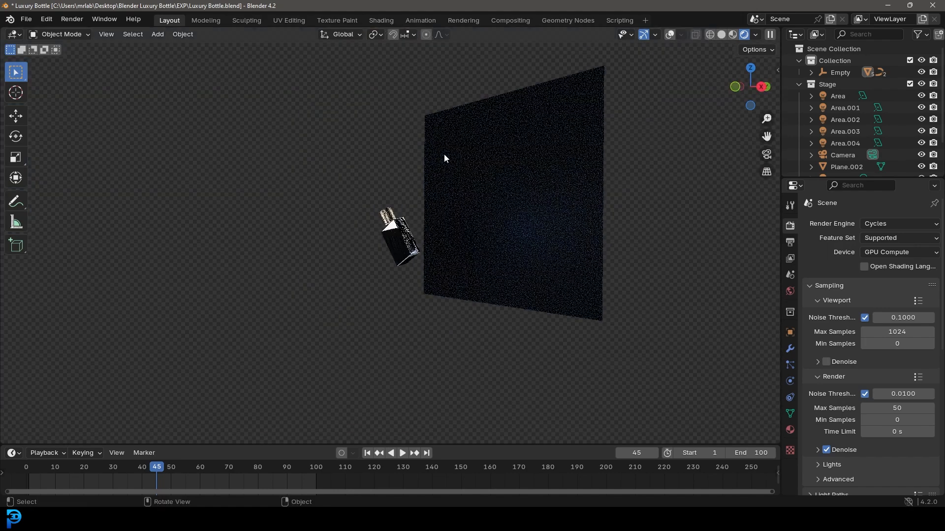
Step: Examine the finished perfume bottle scene in rendered shading, up close and through the camera
{"action": "left_click", "coordinate": [531, 186]}
{"action": "scroll", "coordinate": [357, 232], "scroll_direction": "up", "scroll_amount": 7}
{"action": "middle_click_drag", "start_coordinate": [407, 191], "coordinate": [517, 197]}
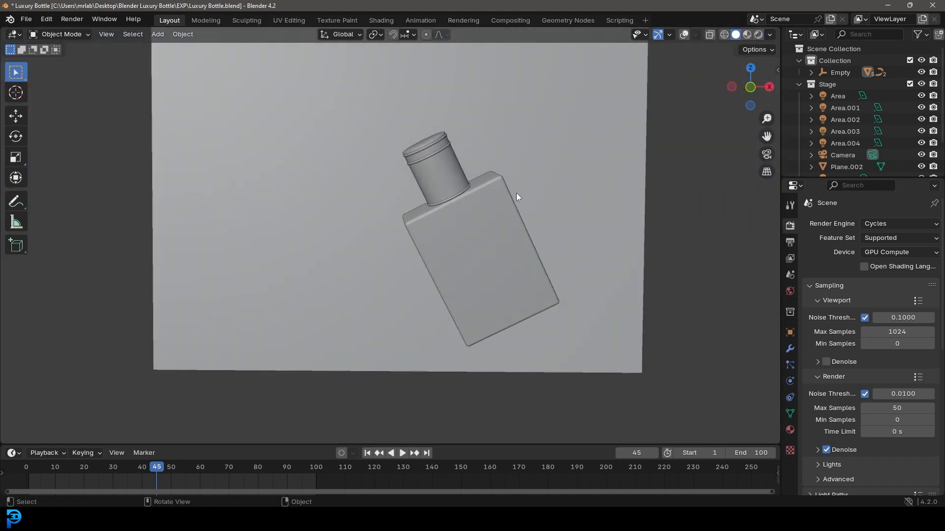
{"action": "key", "text": "z"}
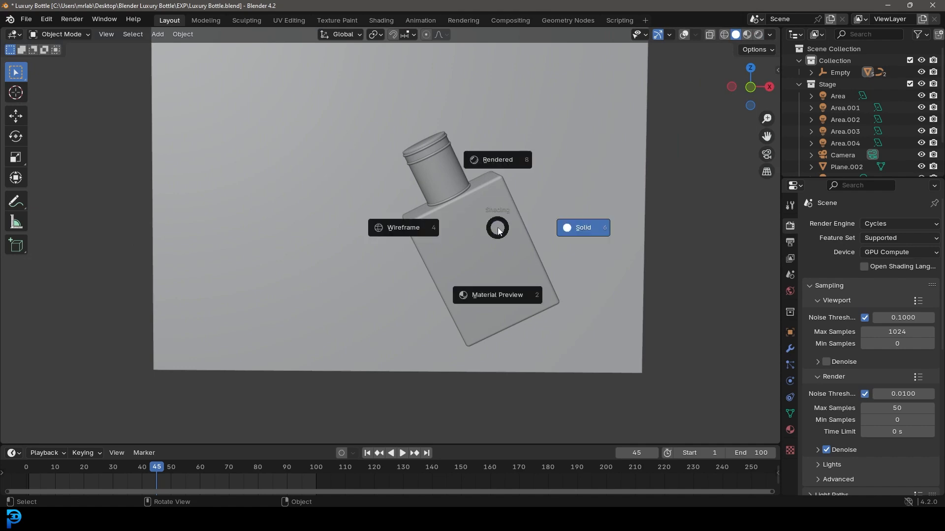
{"action": "left_click", "coordinate": [501, 167]}
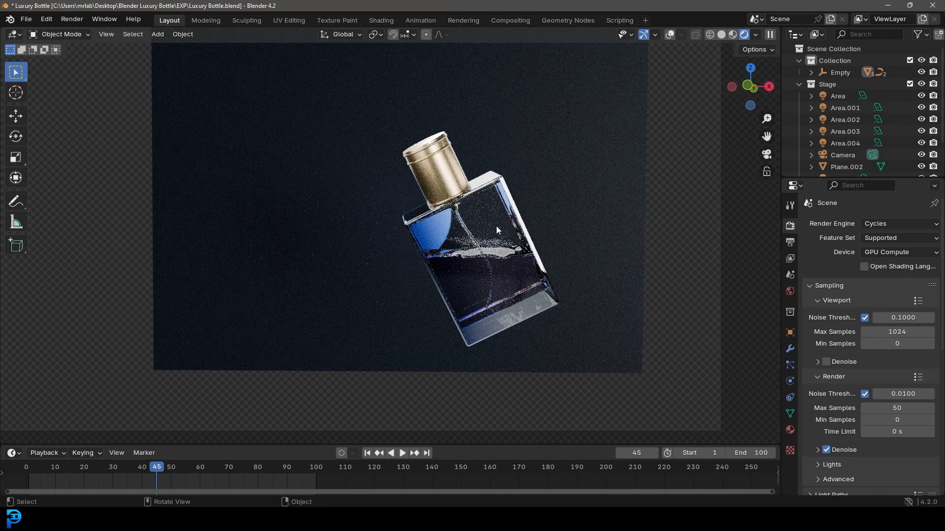
{"action": "scroll", "coordinate": [496, 226], "scroll_direction": "up", "scroll_amount": 3}
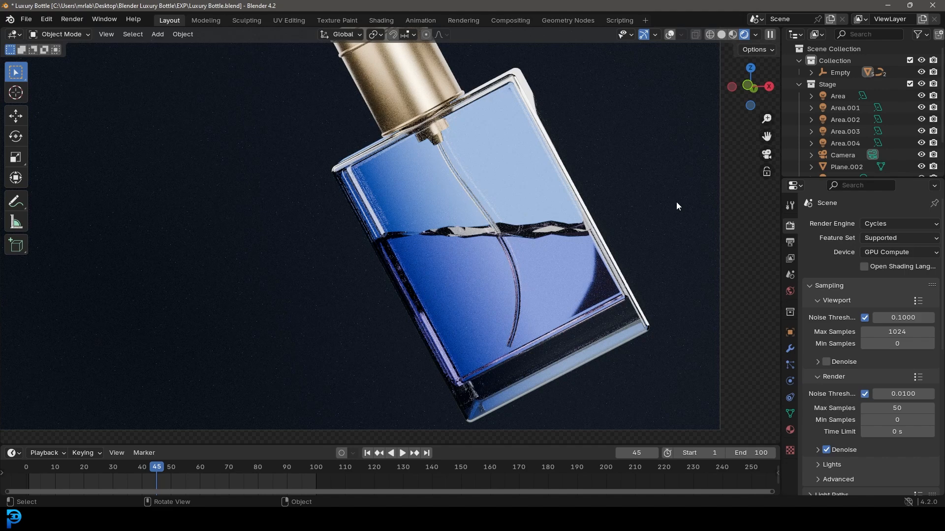
{"action": "key", "text": "KP_0"}
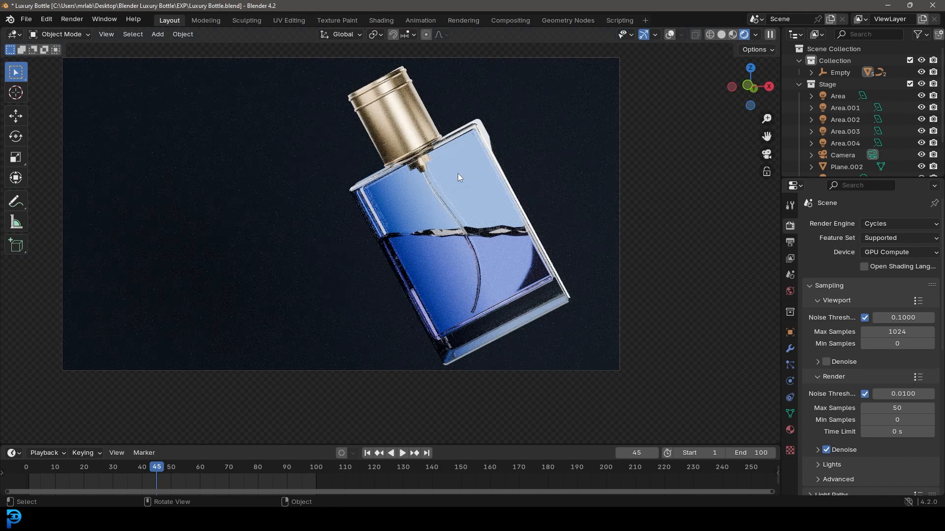
{"action": "middle_click_drag", "start_coordinate": [473, 173], "coordinate": [574, 207], "text": "shift"}
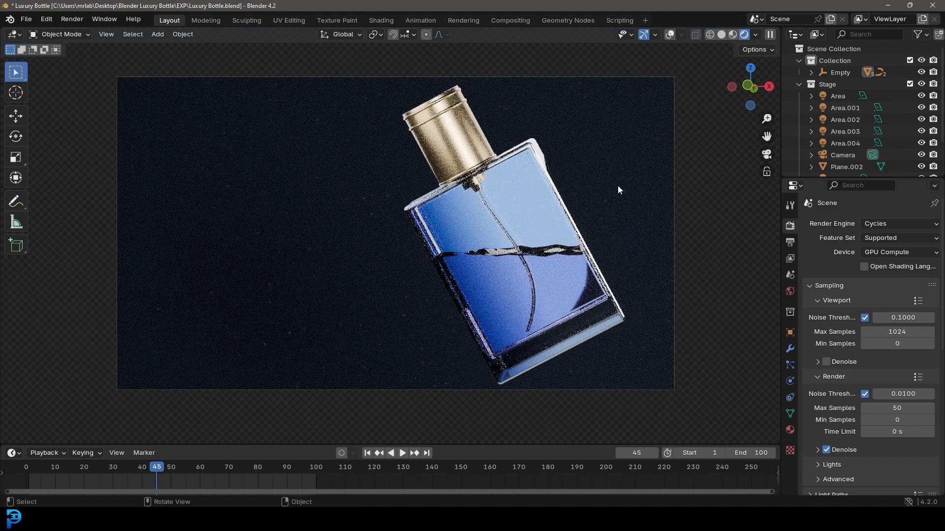
{"action": "key", "text": "z"}
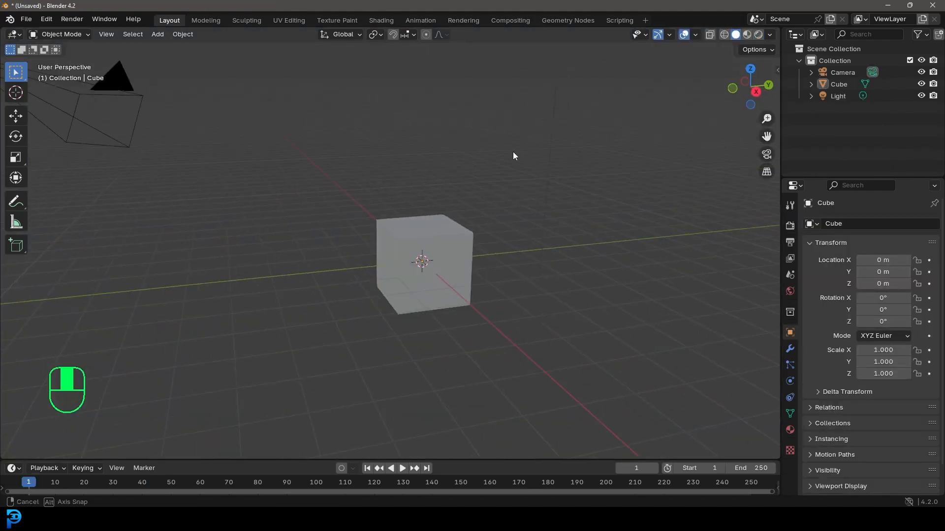
Step: In Edit Mode, narrow the default cube along the Y axis into a thin block for the bottle body
{"action": "mouse_move", "coordinate": [513, 152]}
{"action": "middle_mouse_down"}
{"action": "mouse_move", "coordinate": [534, 150]}
{"action": "mouse_move", "coordinate": [425, 202]}
{"action": "middle_mouse_up"}
{"action": "left_click", "coordinate": [471, 220]}
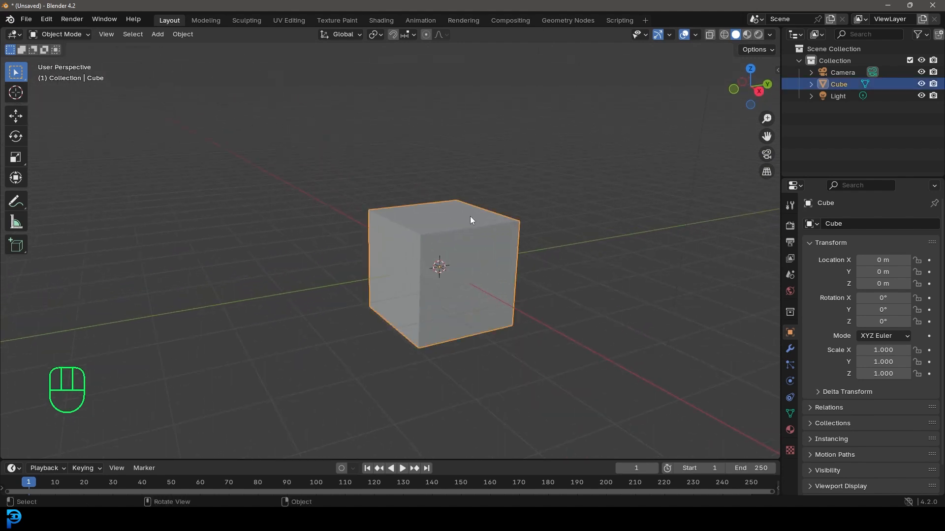
{"action": "key", "text": "Tab"}
{"action": "middle_click_drag", "start_coordinate": [633, 257], "coordinate": [569, 285]}
{"action": "key", "text": "s"}
{"action": "key", "text": "y"}
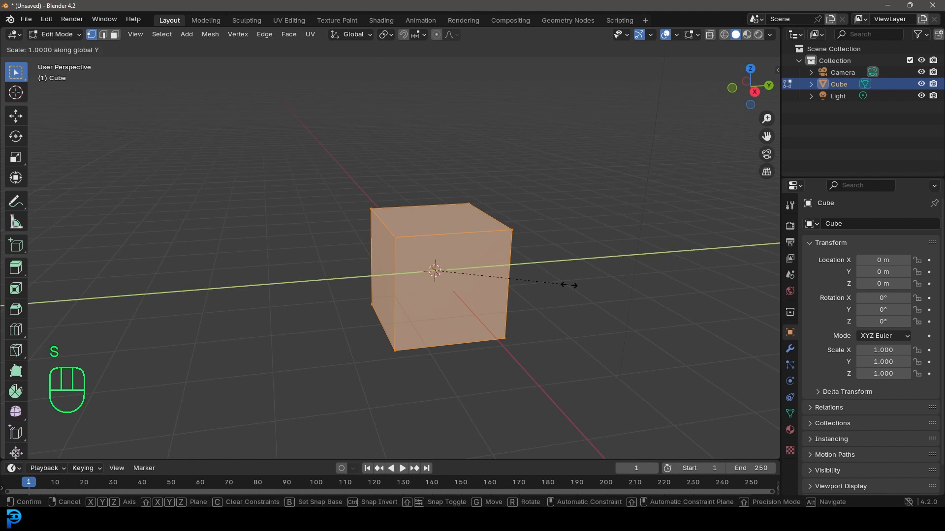
{"action": "left_click", "coordinate": [484, 280]}
{"action": "middle_click_drag", "start_coordinate": [483, 276], "coordinate": [559, 323]}
Step: From the front view, stretch the block along Z to about 1.4 times its height
{"action": "key", "text": "KP_1"}
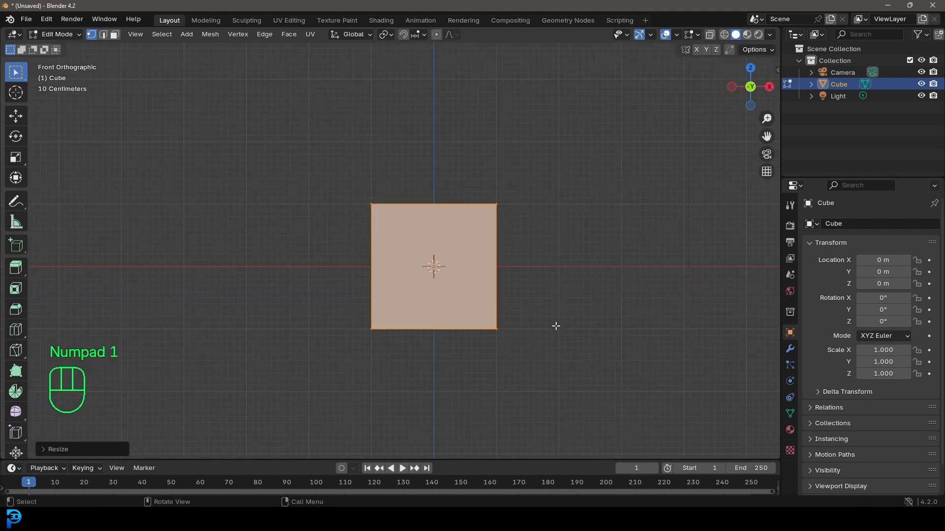
{"action": "scroll", "coordinate": [558, 323], "scroll_direction": "up", "scroll_amount": 2}
{"action": "key", "text": "s"}
{"action": "key", "text": "z"}
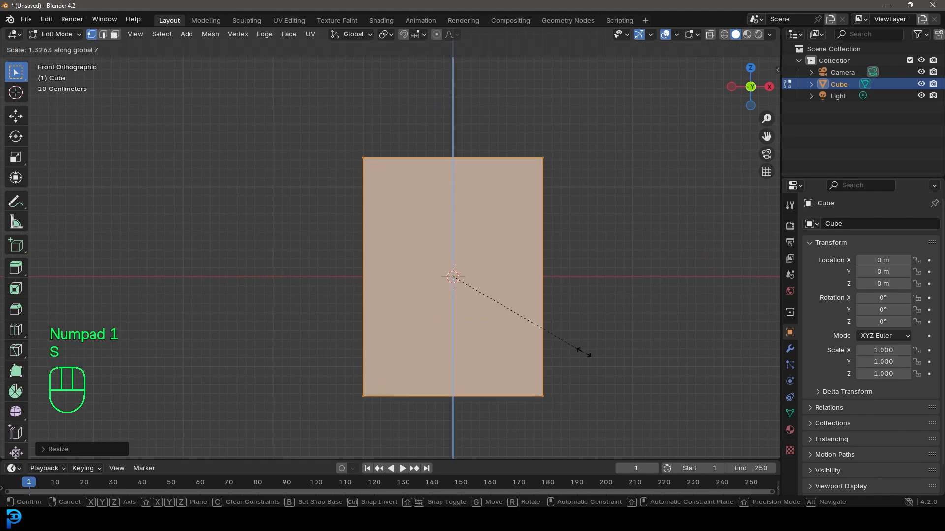
{"action": "left_click", "coordinate": [586, 354]}
Step: Move the block up 1.4 m along Z so its base sits on the ground line
{"action": "scroll", "coordinate": [561, 345], "scroll_direction": "down", "scroll_amount": 2}
{"action": "key", "text": "g"}
{"action": "key", "text": "z"}
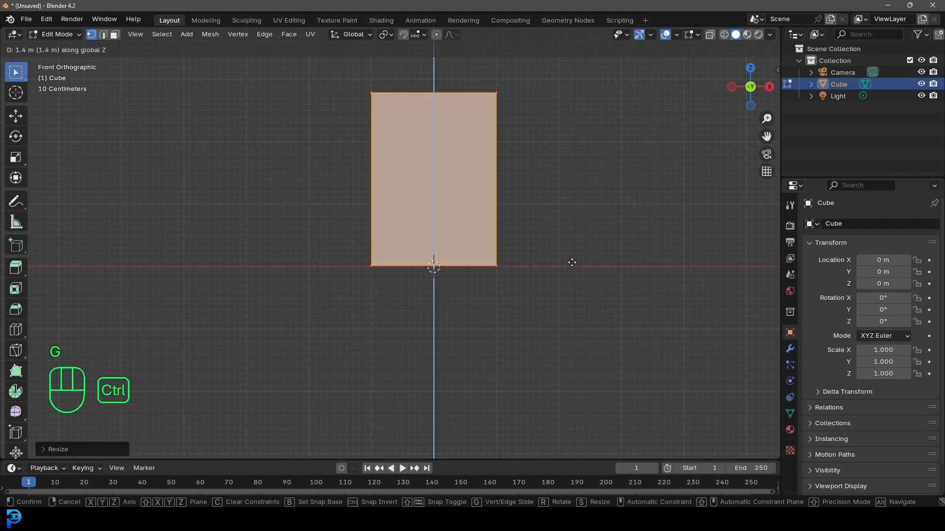
{"action": "left_click", "coordinate": [569, 264]}
Step: Display the block in wireframe shading from the front view
{"action": "mouse_move", "coordinate": [544, 234]}
{"action": "middle_mouse_down"}
{"action": "mouse_move", "coordinate": [447, 250]}
{"action": "mouse_move", "coordinate": [413, 234]}
{"action": "mouse_move", "coordinate": [401, 257]}
{"action": "mouse_move", "coordinate": [502, 219]}
{"action": "mouse_move", "coordinate": [495, 225]}
{"action": "middle_mouse_up"}
{"action": "scroll", "coordinate": [453, 178], "scroll_direction": "up", "scroll_amount": 1}
{"action": "key", "text": "KP_1"}
{"action": "key", "text": "z"}
{"action": "left_click", "coordinate": [369, 184]}
{"action": "middle_click_drag", "start_coordinate": [510, 199], "coordinate": [502, 220], "text": "shift"}
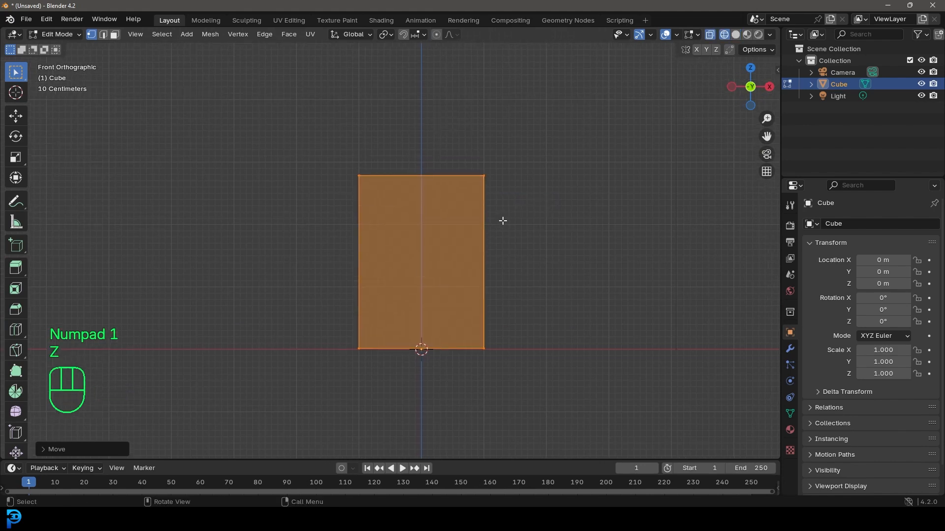
Step: Duplicate the block in place and shrink the copy inward along its normals by about 0.1 m
{"action": "scroll", "coordinate": [502, 221], "scroll_direction": "up", "scroll_amount": 1}
{"action": "key", "text": "shift+d"}
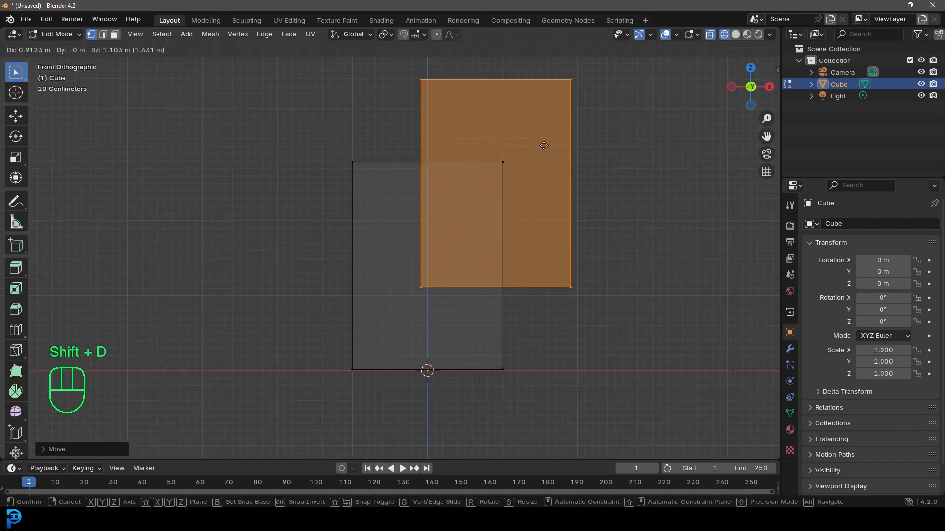
{"action": "right_click", "coordinate": [543, 144]}
{"action": "scroll", "coordinate": [657, 181], "scroll_direction": "up", "scroll_amount": 3}
{"action": "scroll", "coordinate": [656, 180], "scroll_direction": "down", "scroll_amount": 2}
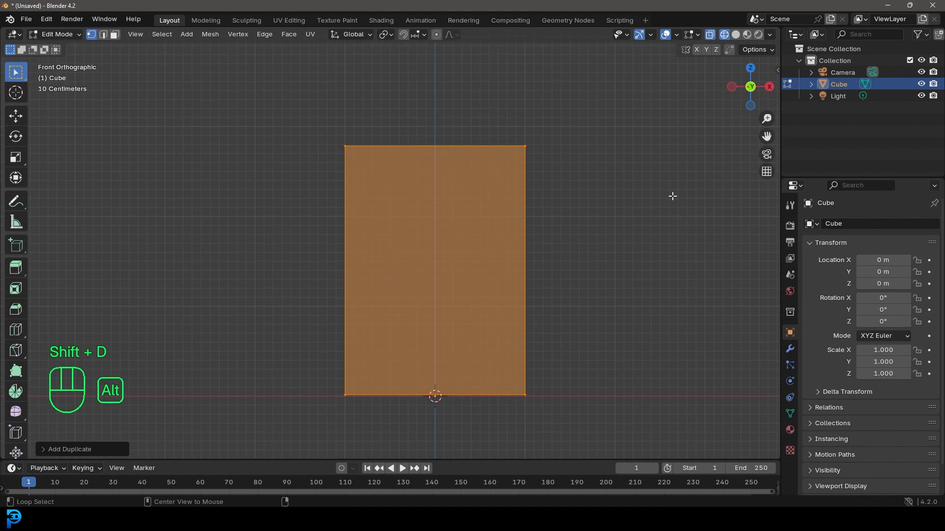
{"action": "key", "text": "alt+s"}
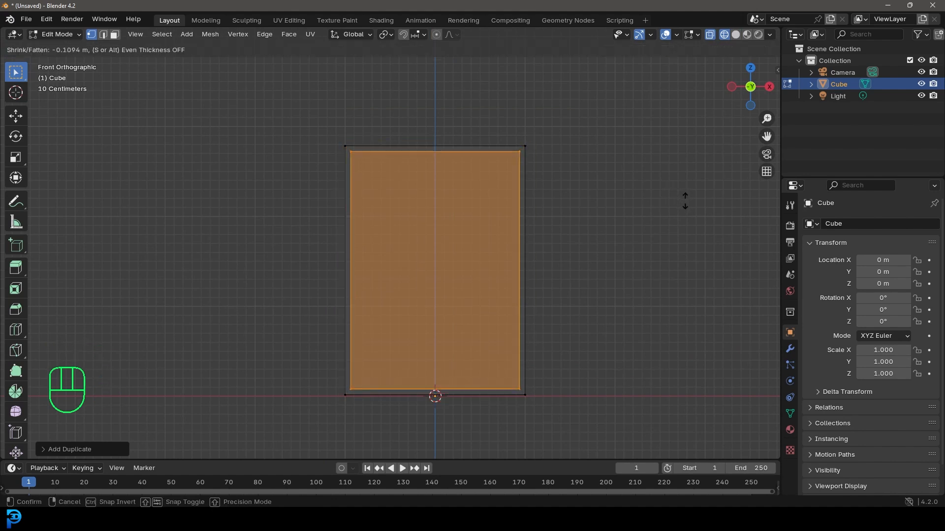
{"action": "left_click", "coordinate": [685, 201]}
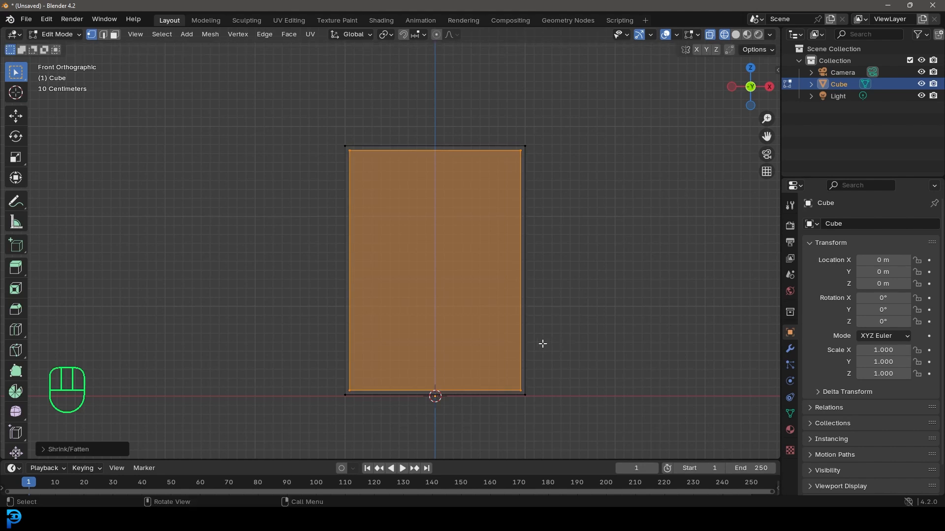
Step: Raise the inner block's bottom vertices about 0.25 m along Z to form a thick glass base
{"action": "middle_click_drag", "start_coordinate": [509, 362], "coordinate": [489, 250], "text": "shift"}
{"action": "scroll", "coordinate": [329, 278], "scroll_direction": "up", "scroll_amount": 4}
{"action": "left_click_drag", "start_coordinate": [290, 294], "coordinate": [659, 299]}
{"action": "middle_click_drag", "start_coordinate": [637, 299], "coordinate": [594, 381], "text": "shift"}
{"action": "scroll", "coordinate": [594, 381], "scroll_direction": "down", "scroll_amount": 2}
{"action": "key", "text": "h"}
{"action": "key", "text": "ctrl+z"}
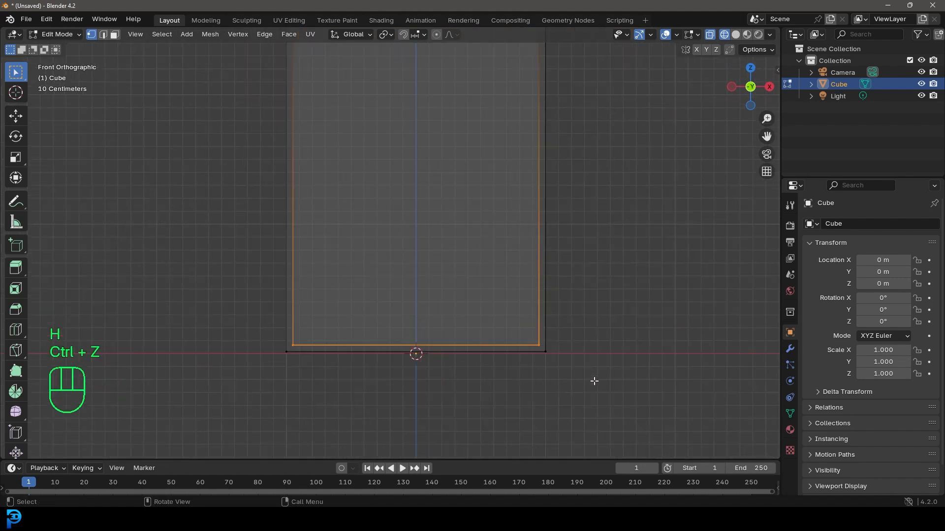
{"action": "key", "text": "g"}
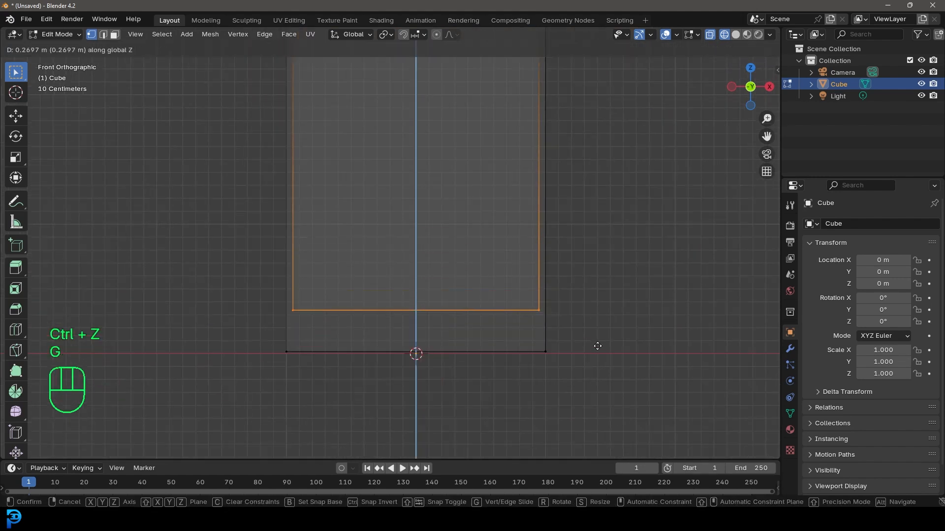
{"action": "left_click", "coordinate": [599, 350]}
Step: Bevel all edges of both blocks by about 0.03 m with 6 segments
{"action": "scroll", "coordinate": [454, 285], "scroll_direction": "down", "scroll_amount": 5}
{"action": "middle_click_drag", "start_coordinate": [447, 127], "coordinate": [559, 217]}
{"action": "key", "text": "a"}
{"action": "key", "text": "ctrl+b"}
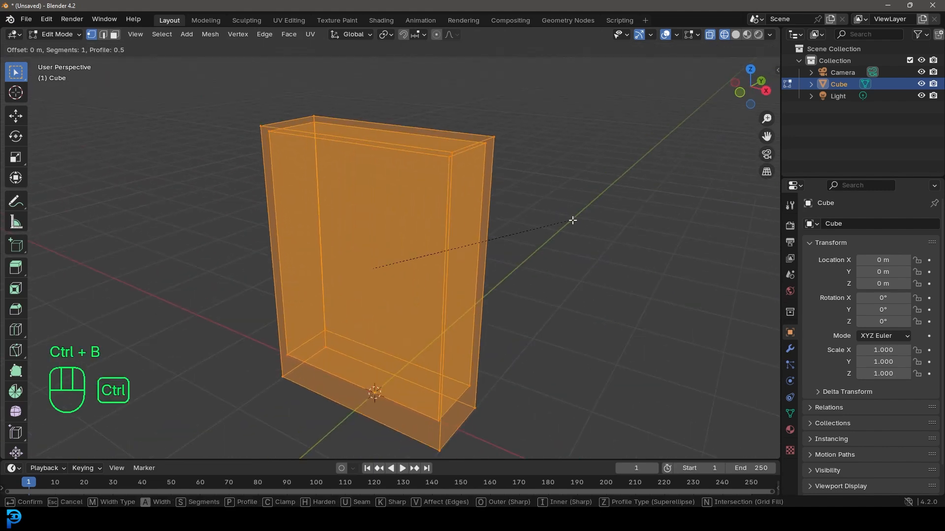
{"action": "scroll", "coordinate": [578, 221], "scroll_direction": "up", "scroll_amount": 5}
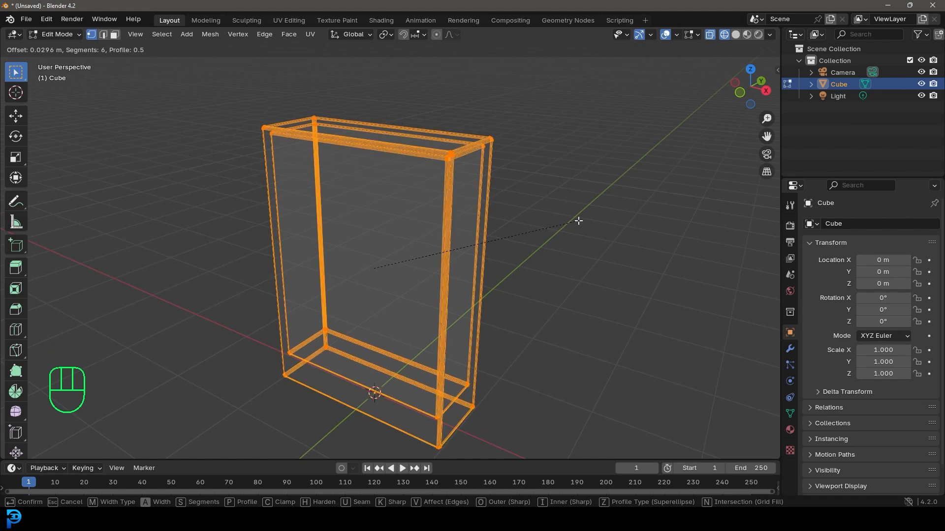
{"action": "left_click", "coordinate": [579, 221]}
Step: Return to Object Mode and display the bottle body in solid shading
{"action": "mouse_move", "coordinate": [670, 211]}
{"action": "middle_mouse_down"}
{"action": "mouse_move", "coordinate": [489, 190]}
{"action": "mouse_move", "coordinate": [458, 168]}
{"action": "mouse_move", "coordinate": [416, 159]}
{"action": "middle_mouse_up"}
{"action": "key", "text": "Tab"}
{"action": "key", "text": "z"}
{"action": "left_click", "coordinate": [512, 164]}
Step: Examine the bottle's inner and outer shells in wireframe from several angles, ending in solid shading at the front view
{"action": "scroll", "coordinate": [443, 197], "scroll_direction": "down", "scroll_amount": 5}
{"action": "middle_click_drag", "start_coordinate": [393, 210], "coordinate": [456, 224]}
{"action": "scroll", "coordinate": [455, 224], "scroll_direction": "up", "scroll_amount": 4}
{"action": "key", "text": "z"}
{"action": "left_click", "coordinate": [340, 180]}
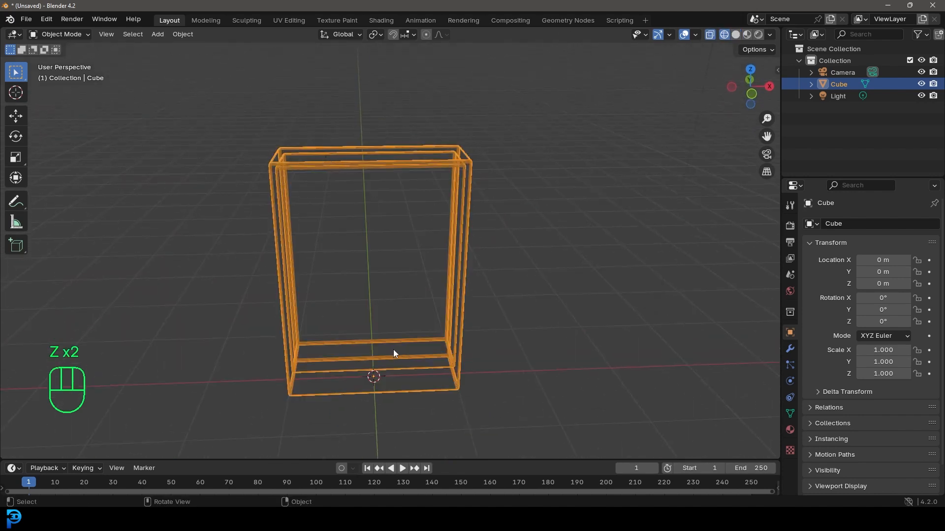
{"action": "middle_click_drag", "start_coordinate": [394, 349], "coordinate": [411, 231]}
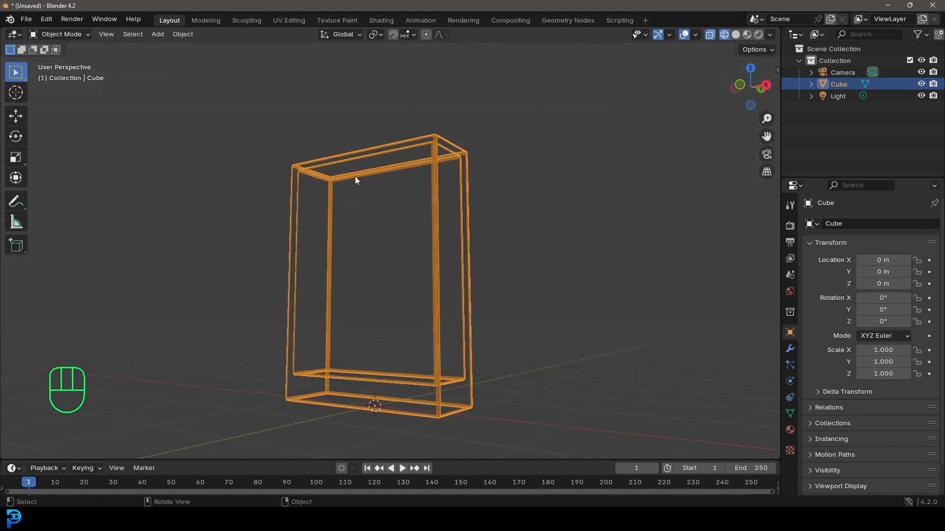
{"action": "key", "text": "KP_1"}
{"action": "key", "text": "z"}
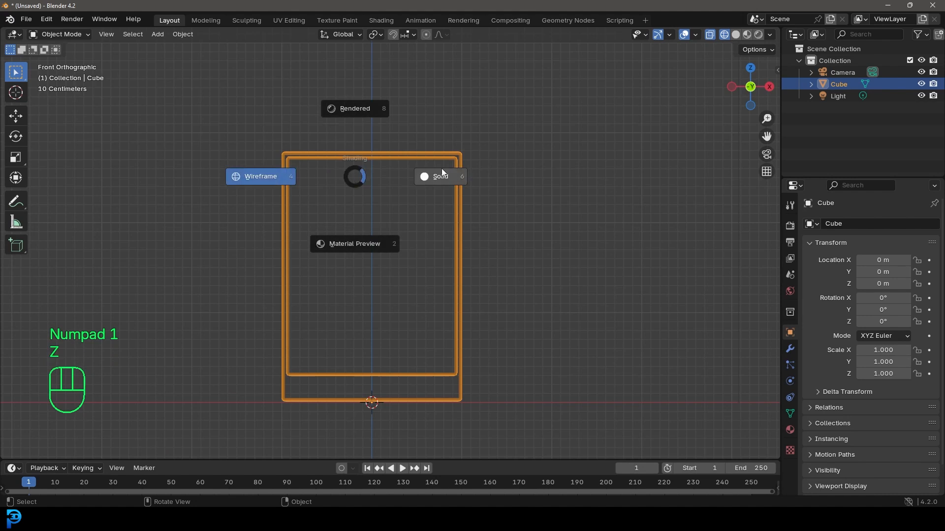
{"action": "left_click", "coordinate": [442, 169]}
Step: Add a cylinder mesh with 64 vertices for the bottle cap
{"action": "scroll", "coordinate": [388, 195], "scroll_direction": "down", "scroll_amount": 4}
{"action": "middle_click_drag", "start_coordinate": [388, 194], "coordinate": [406, 189], "text": "shift"}
{"action": "scroll", "coordinate": [412, 190], "scroll_direction": "up", "scroll_amount": 1}
{"action": "key", "text": "shift+a"}
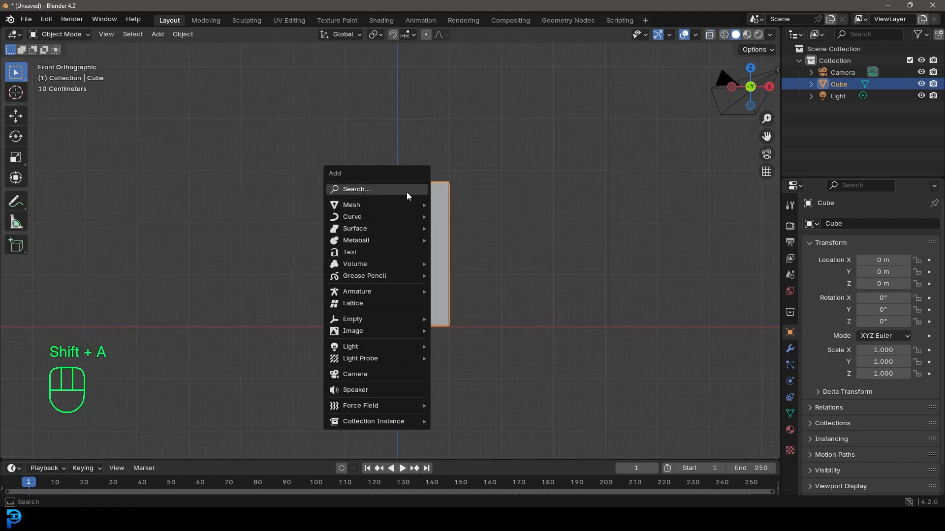
{"action": "mouse_move", "coordinate": [420, 206]}
{"action": "left_click", "coordinate": [463, 265]}
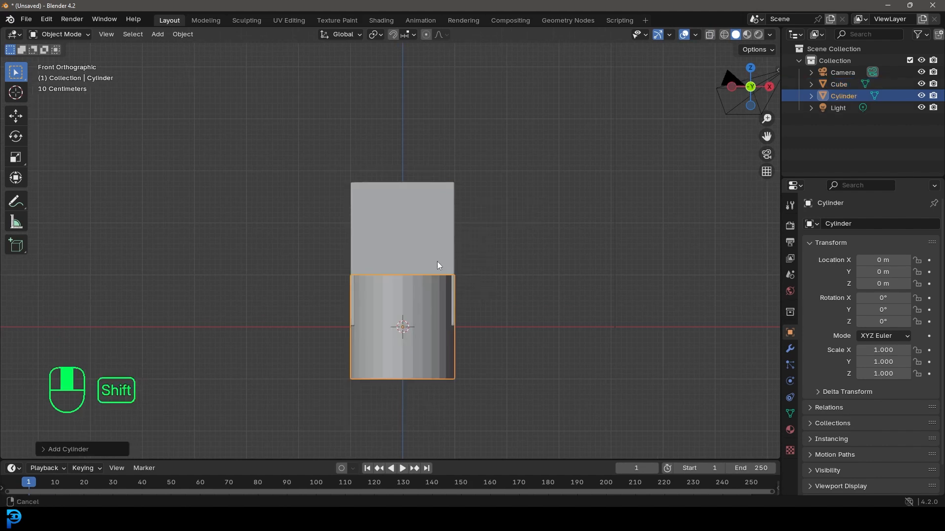
{"action": "left_click", "coordinate": [43, 454]}
{"action": "left_click", "coordinate": [165, 309]}
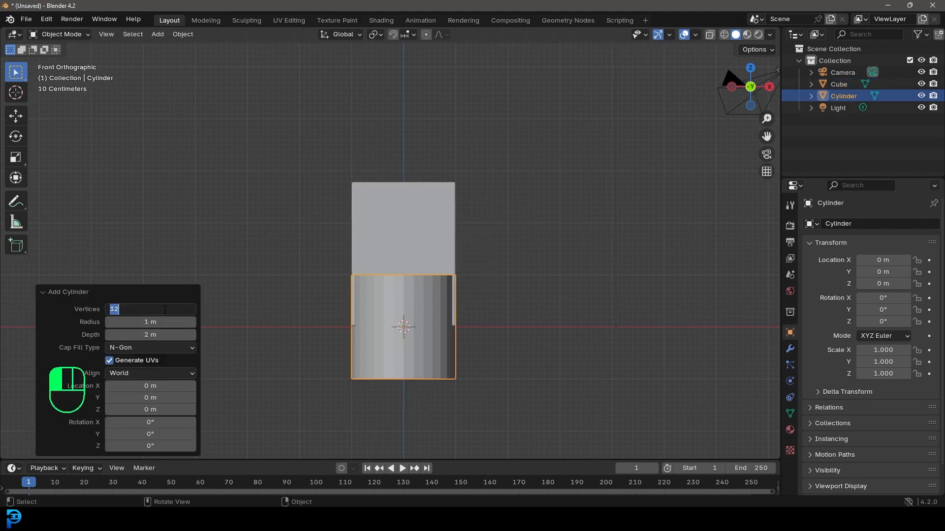
{"action": "type", "text": "64"}
{"action": "key", "text": "Return"}
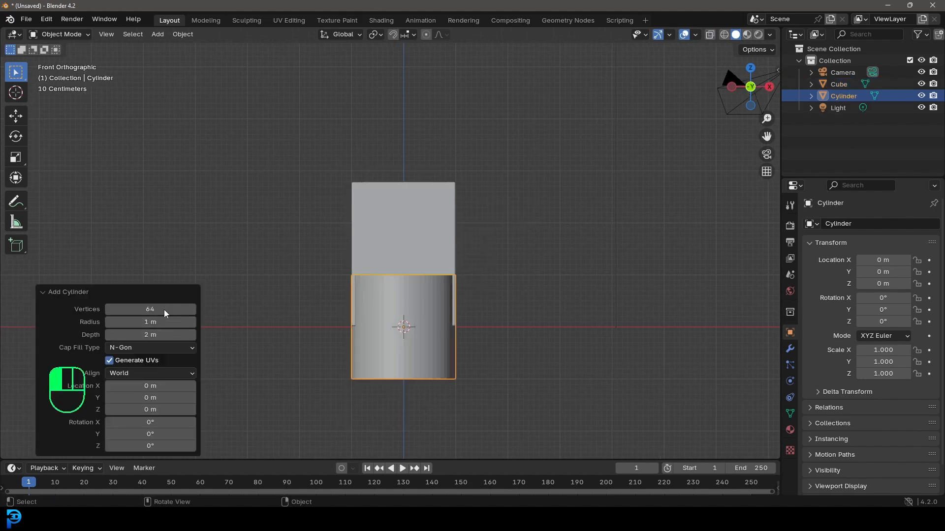
{"action": "left_click", "coordinate": [73, 291]}
Step: Raise the cylinder about 3.13 m along Z to the top of the bottle body
{"action": "scroll", "coordinate": [462, 351], "scroll_direction": "up", "scroll_amount": 2}
{"action": "key", "text": "g"}
{"action": "key", "text": "z"}
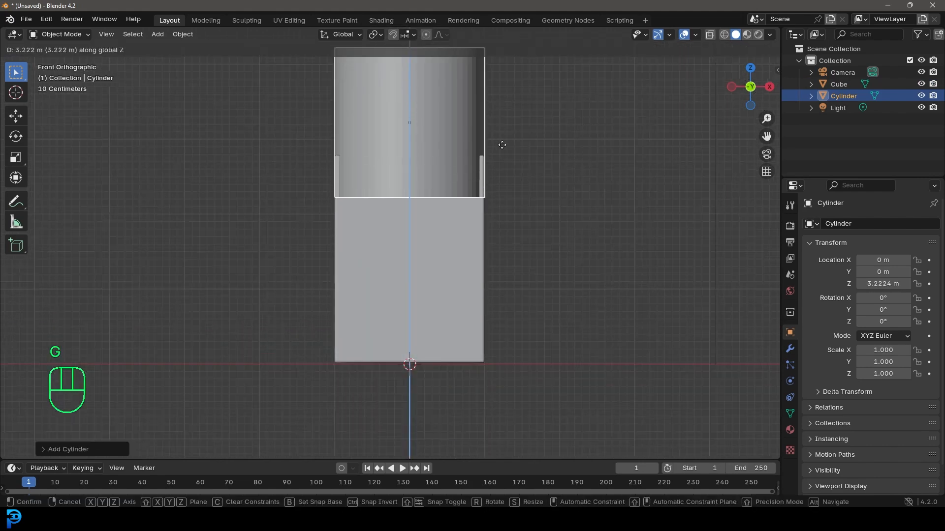
{"action": "left_click", "coordinate": [512, 149]}
{"action": "middle_click_drag", "start_coordinate": [521, 150], "coordinate": [524, 212], "text": "shift"}
Step: Scale the cylinder uniformly to about 0.37 and stretch its height to a Z scale of about 0.52
{"action": "scroll", "coordinate": [524, 211], "scroll_direction": "up", "scroll_amount": 2}
{"action": "key", "text": "s"}
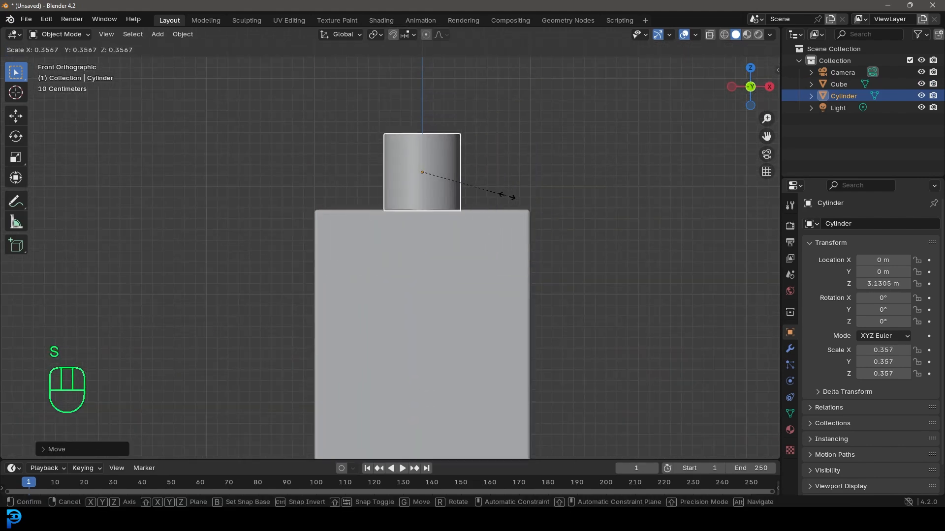
{"action": "left_click", "coordinate": [509, 196]}
{"action": "key", "text": "s"}
{"action": "key", "text": "z"}
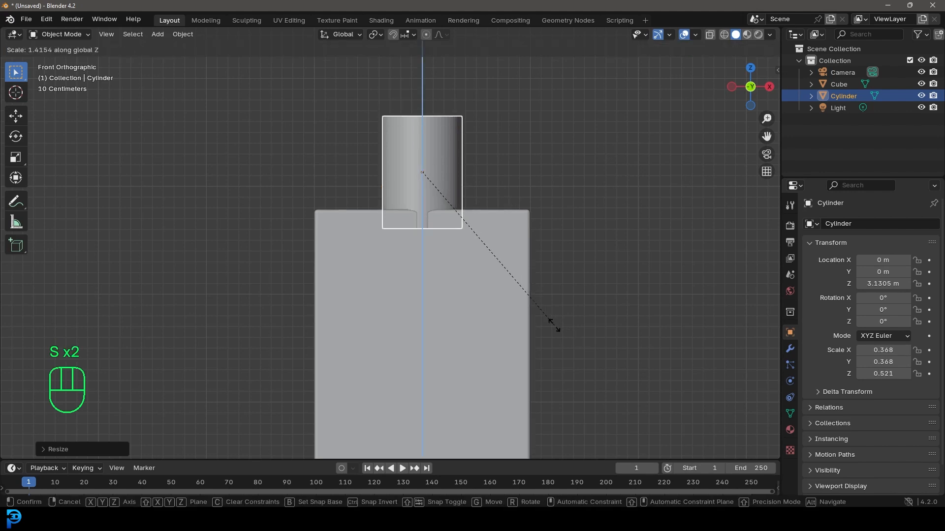
{"action": "left_click", "coordinate": [555, 326]}
Step: Move the cylinder up about 0.18 m along Z so it rests on top of the bottle body
{"action": "key", "text": "g"}
{"action": "key", "text": "z"}
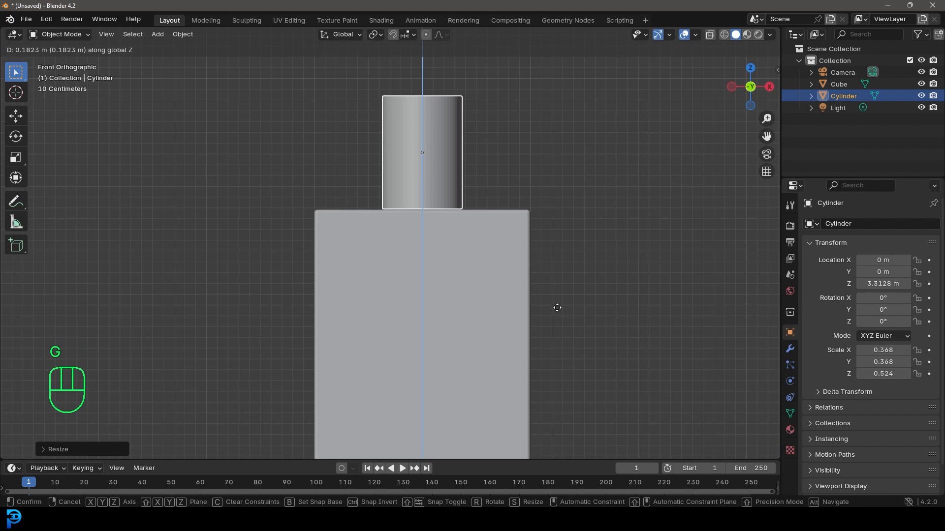
{"action": "left_click", "coordinate": [557, 308]}
{"action": "middle_click_drag", "start_coordinate": [421, 103], "coordinate": [422, 148], "text": "shift"}
{"action": "scroll", "coordinate": [478, 233], "scroll_direction": "down", "scroll_amount": 6}
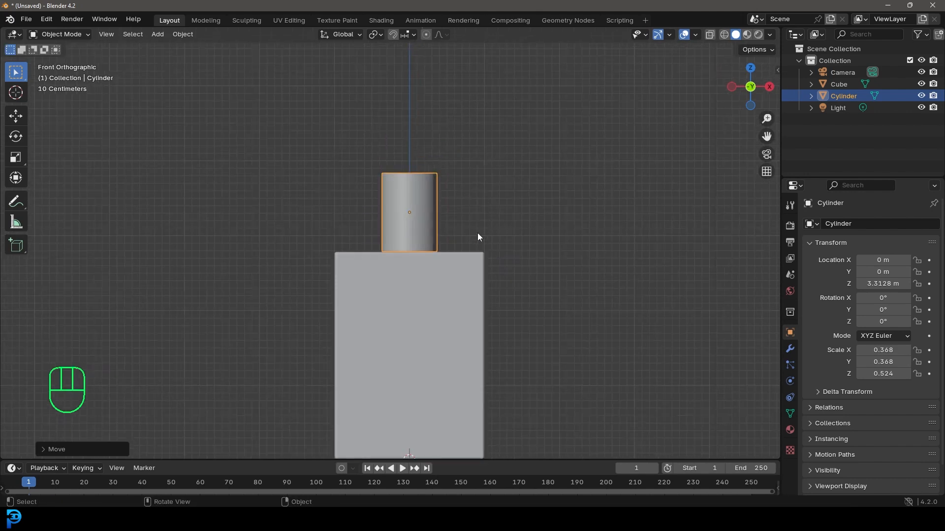
Step: Enlarge the cylinder uniformly by a factor of about 1.09
{"action": "scroll", "coordinate": [476, 255], "scroll_direction": "up", "scroll_amount": 3}
{"action": "middle_click_drag", "start_coordinate": [490, 282], "coordinate": [471, 308]}
{"action": "key", "text": "s"}
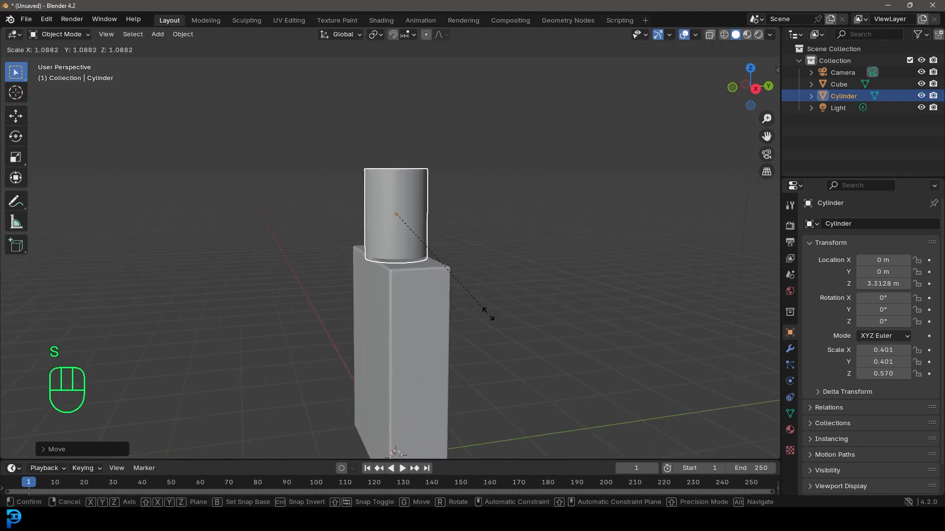
{"action": "left_click", "coordinate": [482, 305]}
Step: Move the cylinder up about 0.05 m along Z so its base sits on top of the bottle body
{"action": "key", "text": "KP_1"}
{"action": "scroll", "coordinate": [482, 309], "scroll_direction": "up", "scroll_amount": 3}
{"action": "key", "text": "g"}
{"action": "key", "text": "z"}
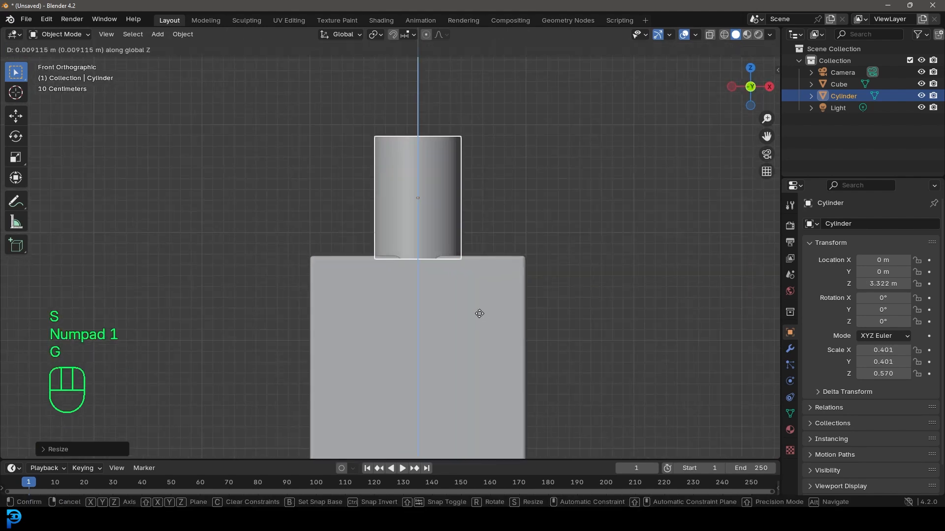
{"action": "left_click", "coordinate": [484, 319]}
{"action": "scroll", "coordinate": [487, 320], "scroll_direction": "down", "scroll_amount": 6}
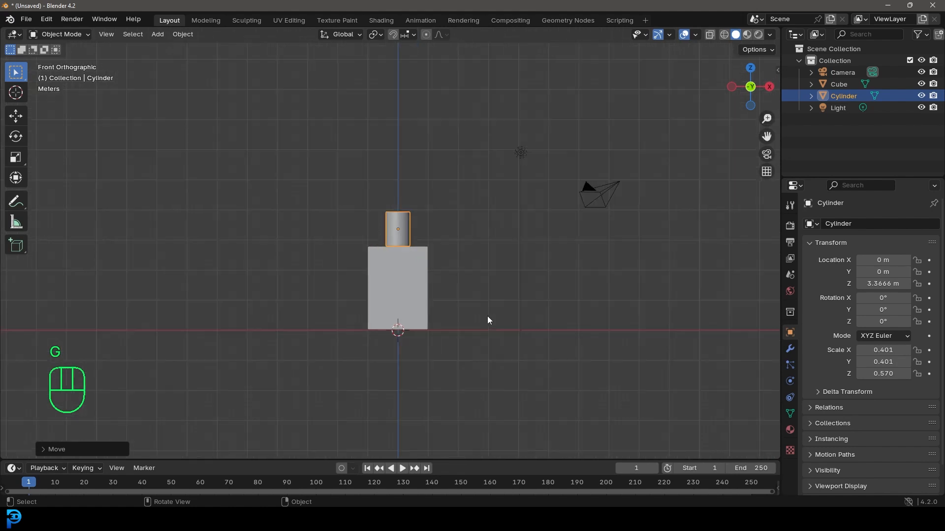
Step: Shorten the bottle body by moving its upper vertices, together with the whole cylinder, down along Z in one edit
{"action": "left_click", "coordinate": [428, 250], "text": "shift"}
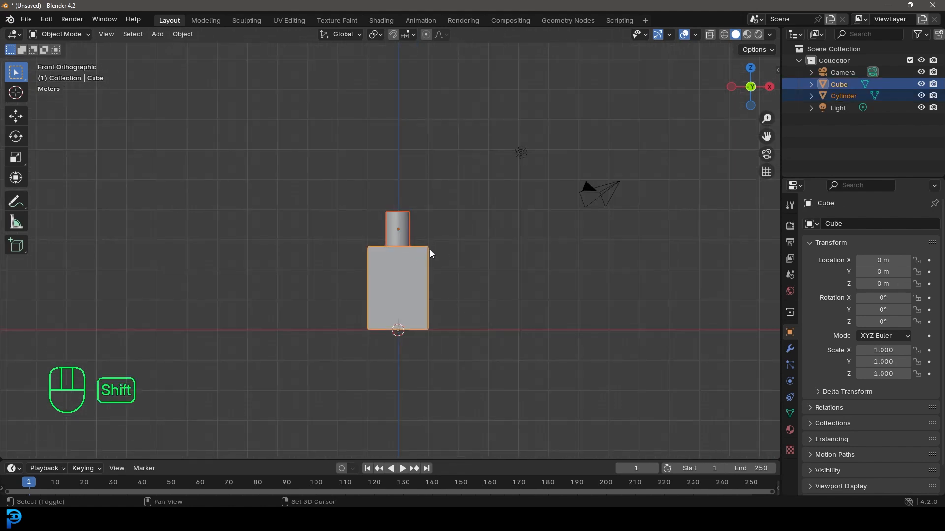
{"action": "scroll", "coordinate": [437, 254], "scroll_direction": "up", "scroll_amount": 5}
{"action": "key", "text": "Tab"}
{"action": "key", "text": "z"}
{"action": "left_click", "coordinate": [255, 73]}
{"action": "left_click_drag", "start_coordinate": [255, 73], "coordinate": [539, 279]}
{"action": "key", "text": "g"}
{"action": "key", "text": "z"}
{"action": "left_click", "coordinate": [523, 288]}
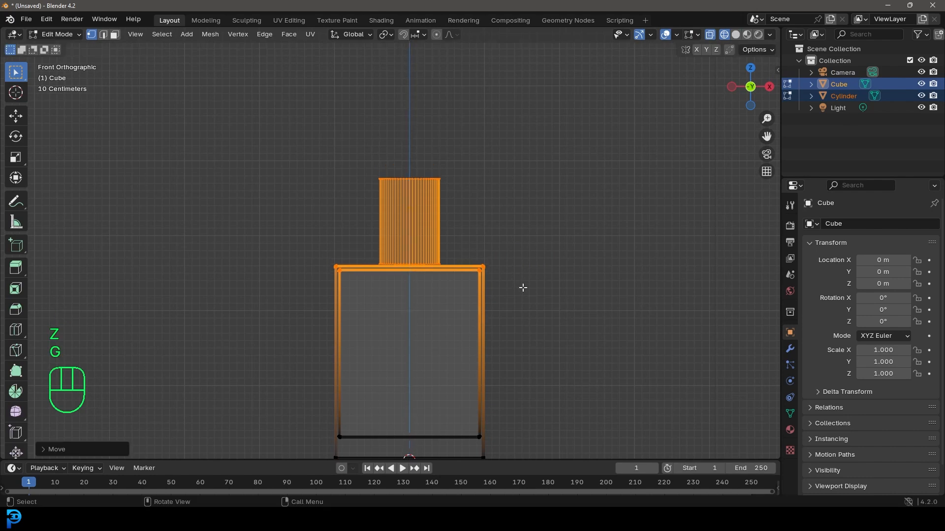
{"action": "key", "text": "Tab"}
{"action": "scroll", "coordinate": [522, 287], "scroll_direction": "down", "scroll_amount": 5}
{"action": "key", "text": "z"}
{"action": "left_click", "coordinate": [606, 288]}
{"action": "middle_click_drag", "start_coordinate": [493, 223], "coordinate": [369, 234]}
{"action": "key", "text": "alt+a"}
Step: Add a single loop cut around the cylinder and slide it up close to its top edge
{"action": "scroll", "coordinate": [379, 233], "scroll_direction": "up", "scroll_amount": 5}
{"action": "left_click", "coordinate": [377, 191]}
{"action": "middle_click_drag", "start_coordinate": [377, 191], "coordinate": [476, 160]}
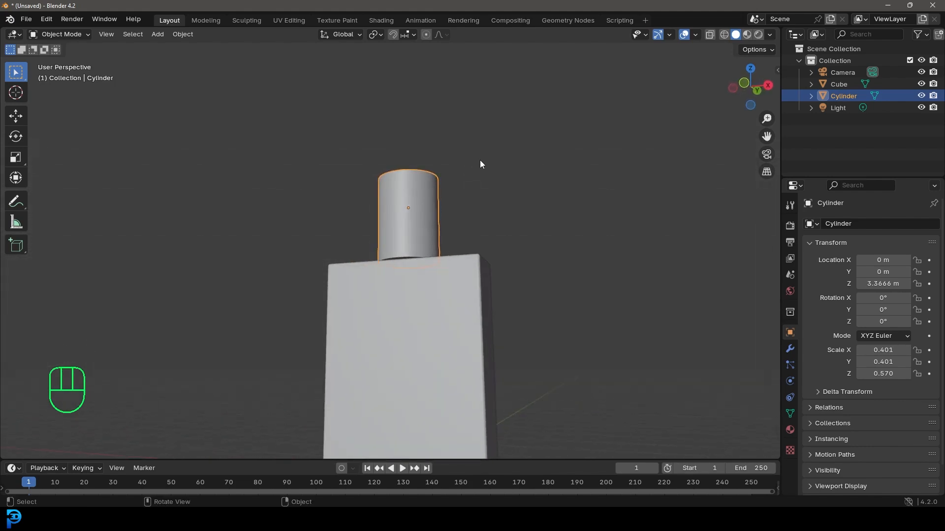
{"action": "middle_click_drag", "start_coordinate": [411, 183], "coordinate": [452, 189]}
{"action": "scroll", "coordinate": [451, 189], "scroll_direction": "up", "scroll_amount": 3}
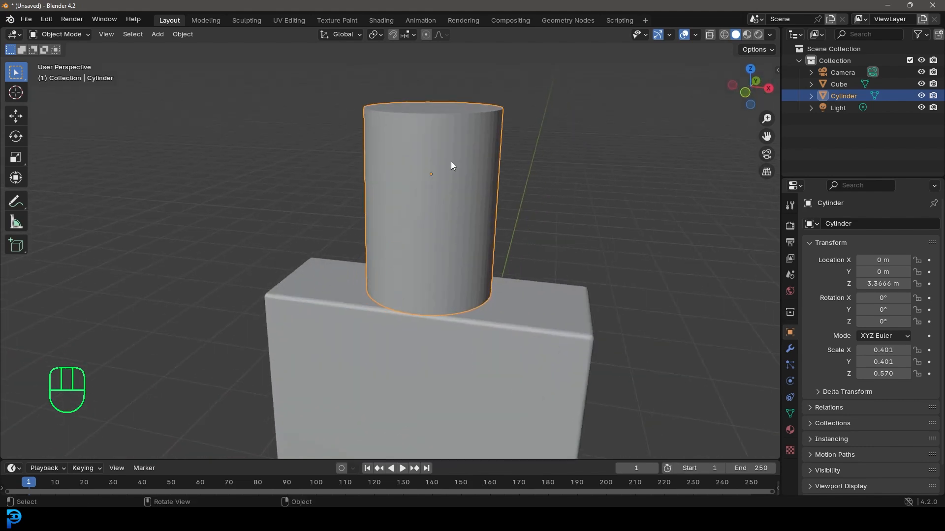
{"action": "middle_click_drag", "start_coordinate": [397, 143], "coordinate": [412, 164], "text": "shift"}
{"action": "scroll", "coordinate": [412, 164], "scroll_direction": "up", "scroll_amount": 3}
{"action": "key", "text": "Tab"}
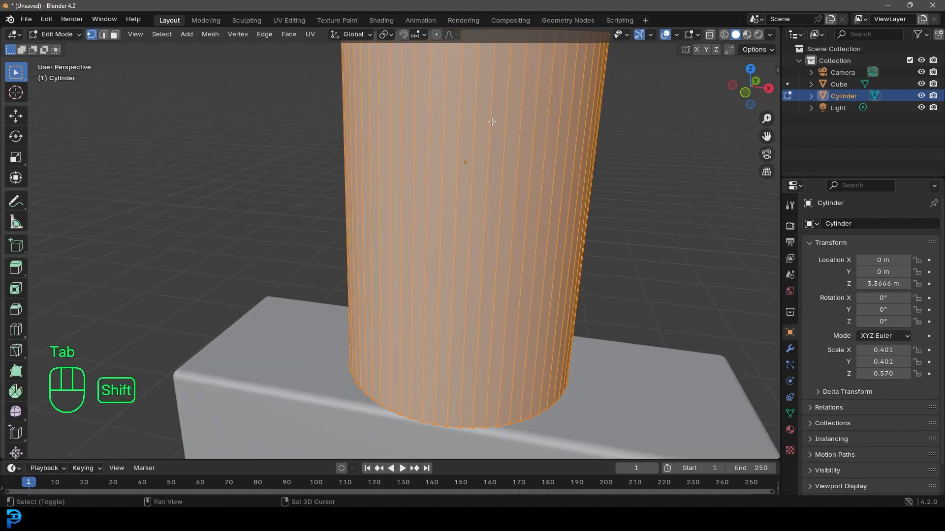
{"action": "middle_click_drag", "start_coordinate": [492, 121], "coordinate": [428, 244], "text": "shift"}
{"action": "scroll", "coordinate": [429, 244], "scroll_direction": "down", "scroll_amount": 2}
{"action": "key", "text": "ctrl+r"}
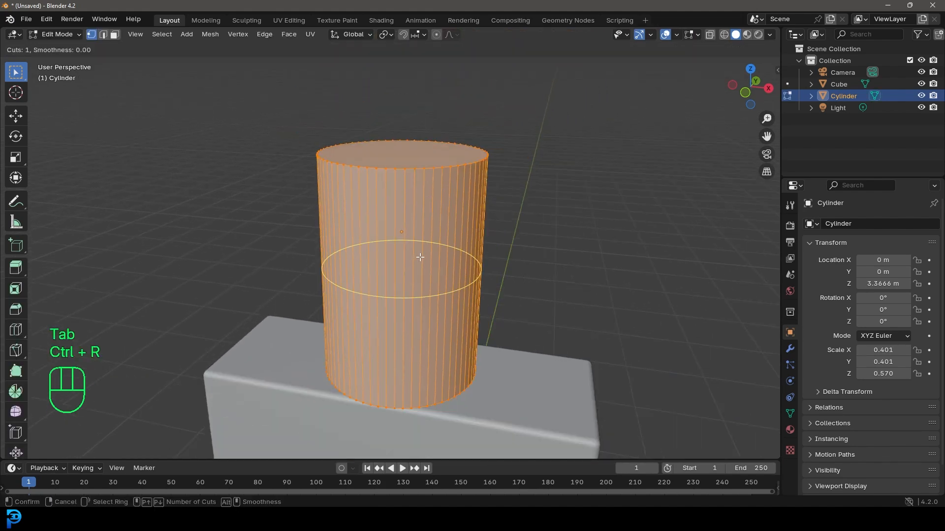
{"action": "left_click", "coordinate": [420, 257]}
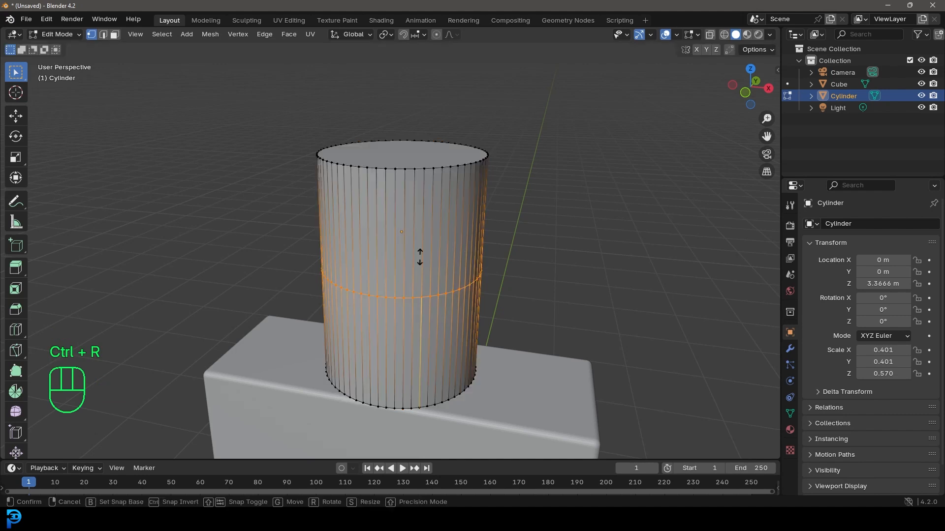
{"action": "left_click", "coordinate": [429, 148]}
Step: Duplicate the new edge loop in place, separate the copy into its own object and return to Object Mode
{"action": "scroll", "coordinate": [473, 220], "scroll_direction": "up", "scroll_amount": 4}
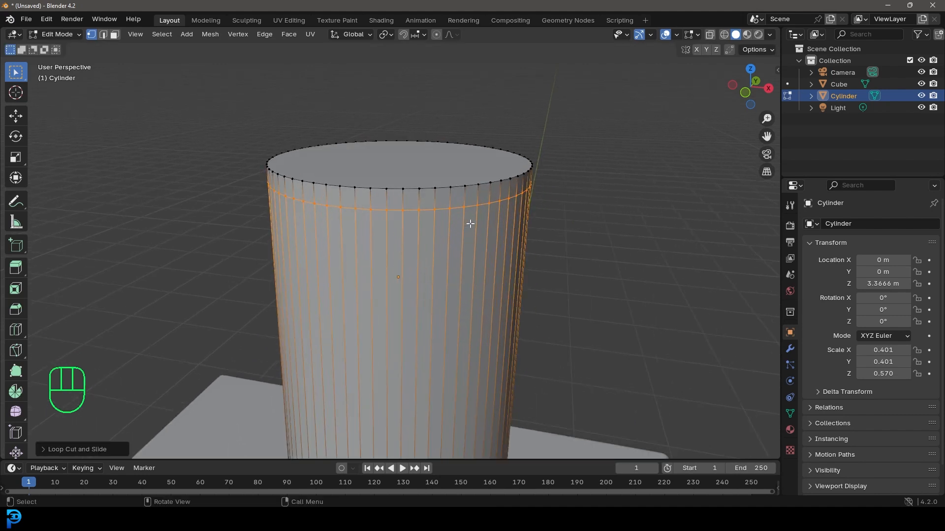
{"action": "key", "text": "shift+d"}
{"action": "left_click", "coordinate": [525, 203]}
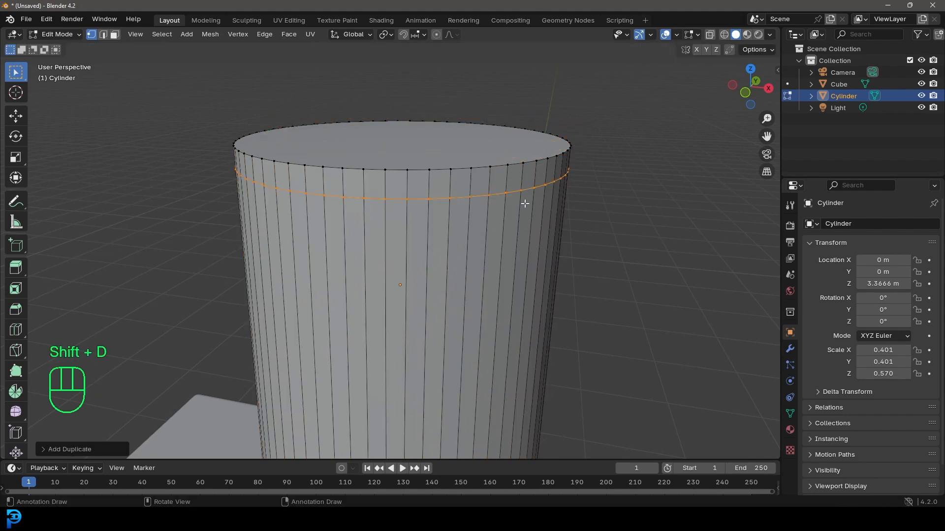
{"action": "key", "text": "p"}
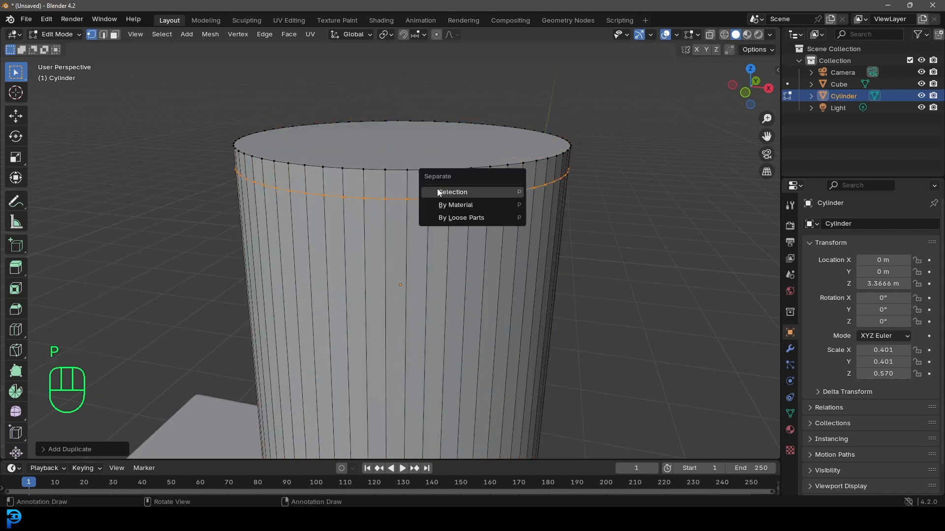
{"action": "left_click", "coordinate": [452, 191]}
{"action": "left_click", "coordinate": [69, 36]}
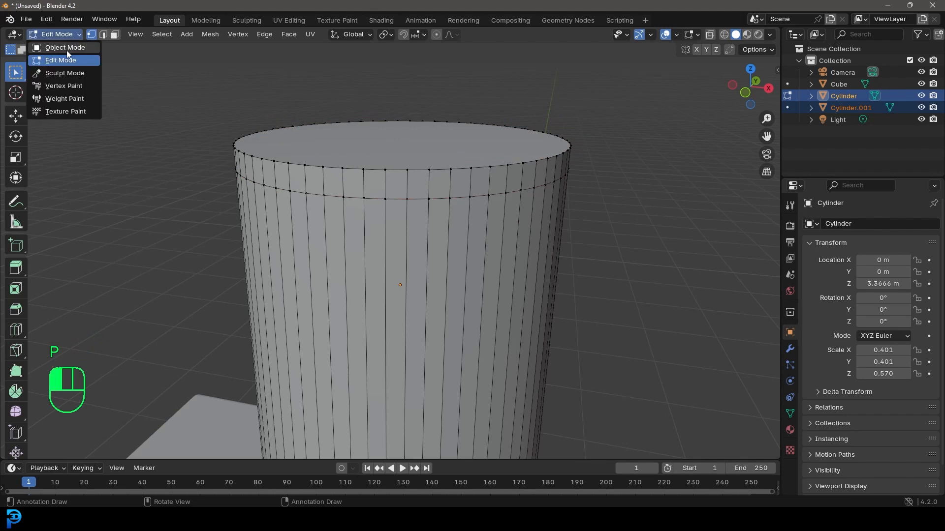
{"action": "left_click", "coordinate": [66, 48]}
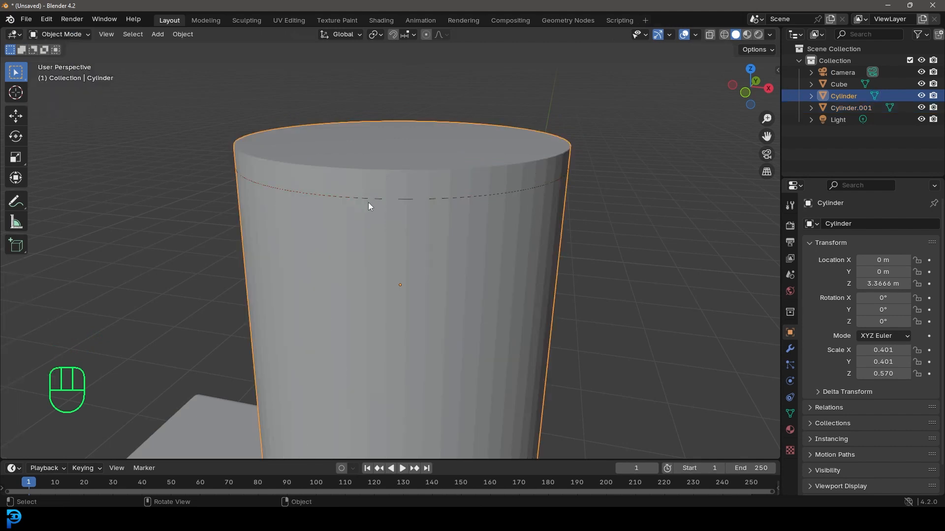
Step: Select the separated edge ring in wireframe display and convert it to a curve
{"action": "key", "text": "z"}
{"action": "left_click", "coordinate": [356, 198]}
{"action": "scroll", "coordinate": [355, 204], "scroll_direction": "down", "scroll_amount": 2}
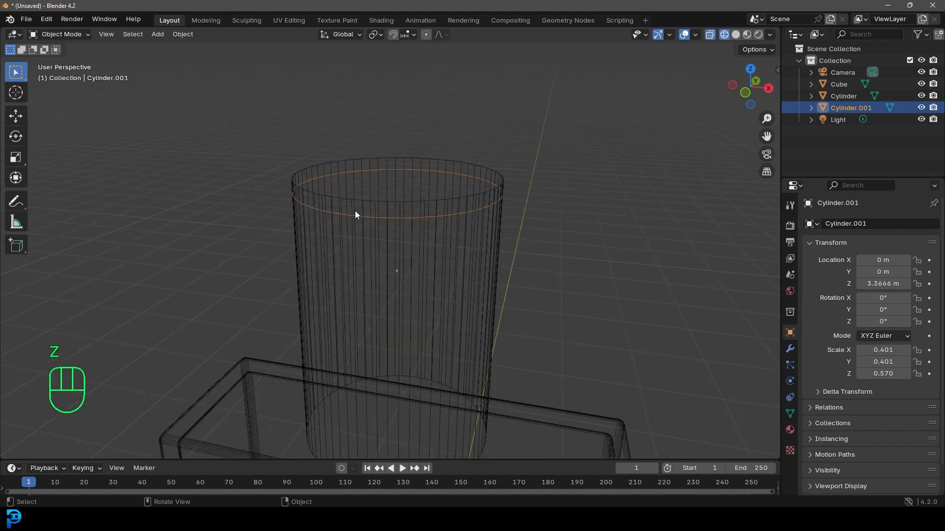
{"action": "scroll", "coordinate": [355, 210], "scroll_direction": "down", "scroll_amount": 1}
{"action": "key", "text": "g"}
{"action": "right_click", "coordinate": [398, 130]}
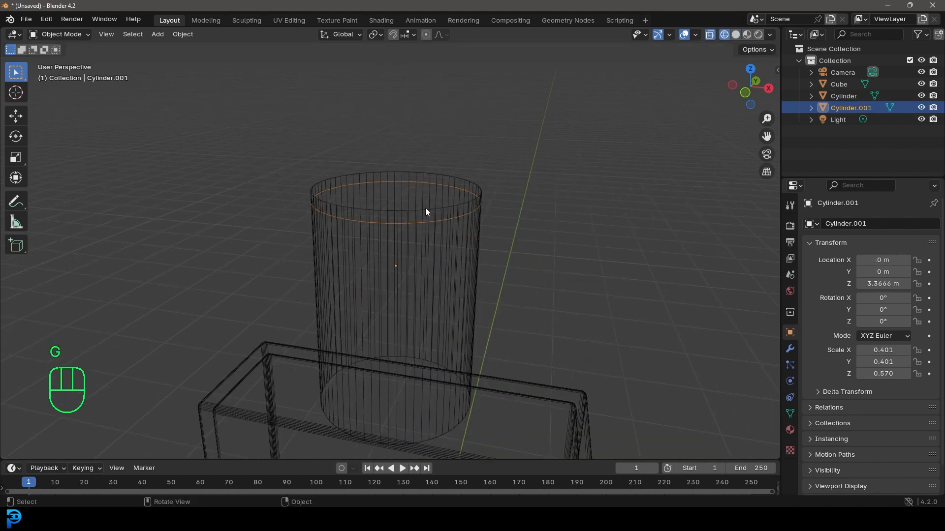
{"action": "key", "text": "F3"}
{"action": "type", "text": "convert"}
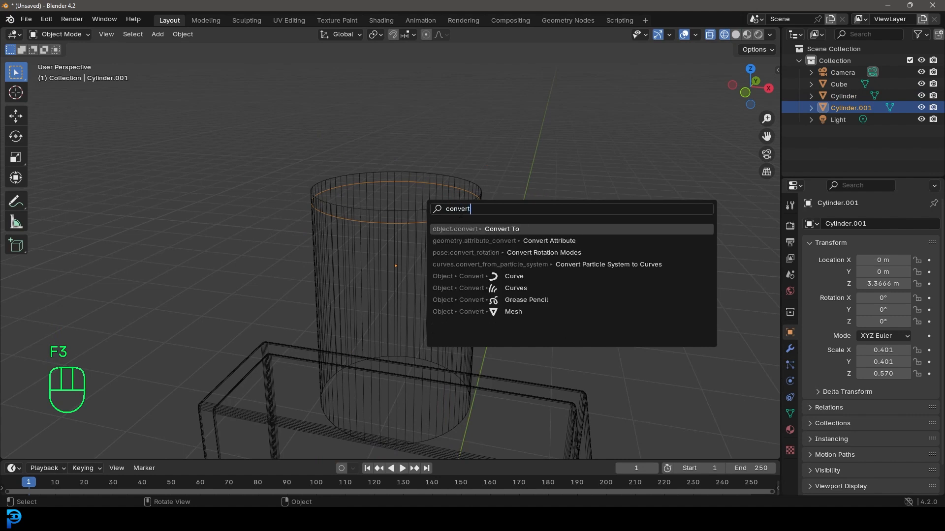
{"action": "left_click", "coordinate": [485, 227]}
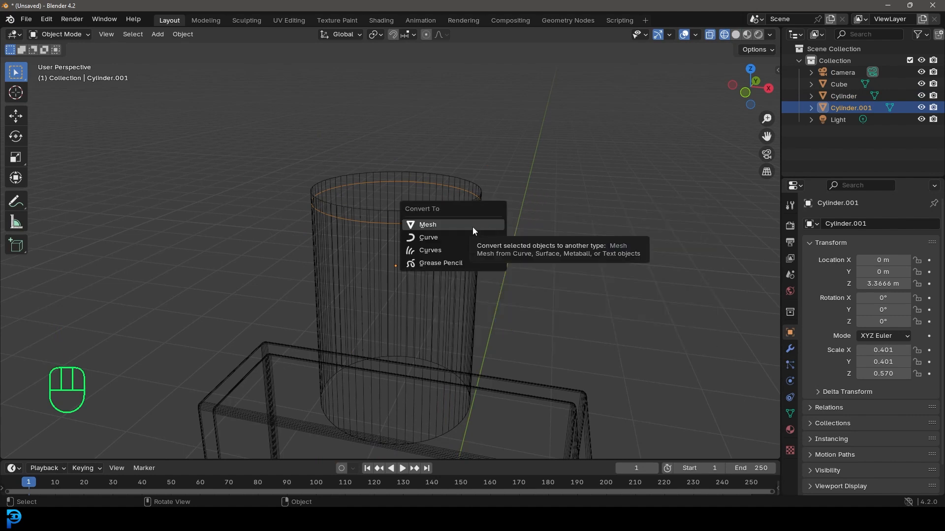
{"action": "left_click", "coordinate": [443, 235]}
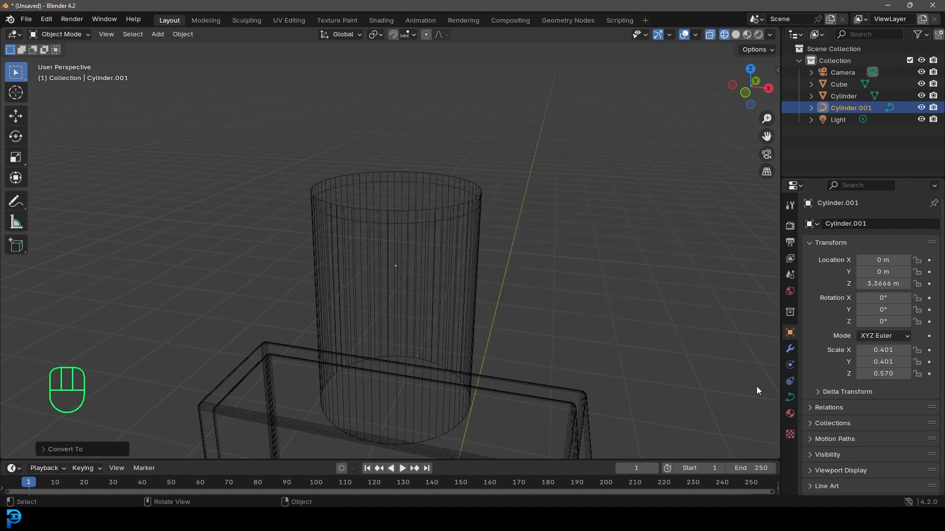
Step: Give the ring curve a round bevel with a depth of 0.033 m and switch back to solid display
{"action": "left_click", "coordinate": [790, 398]}
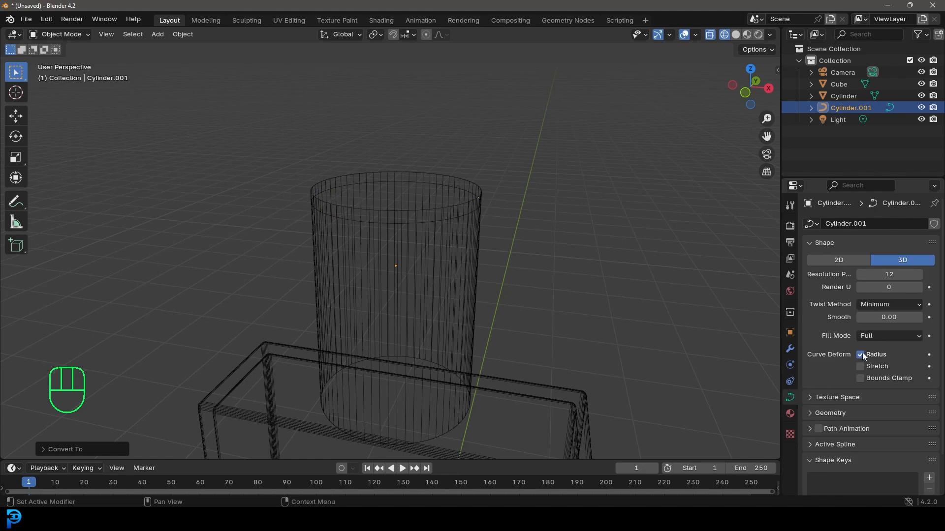
{"action": "left_click", "coordinate": [813, 414]}
{"action": "scroll", "coordinate": [838, 408], "scroll_direction": "down", "scroll_amount": 5}
{"action": "scroll", "coordinate": [835, 419], "scroll_direction": "down", "scroll_amount": 2}
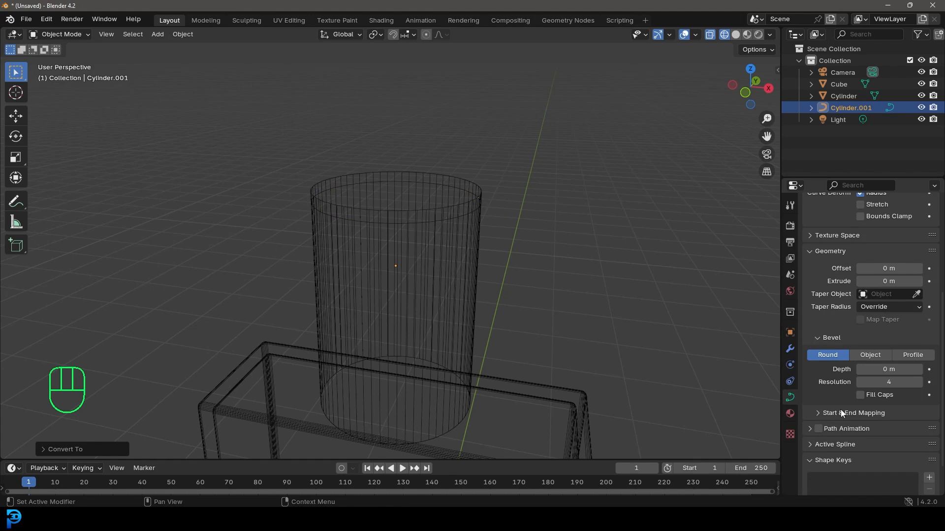
{"action": "left_click_drag", "start_coordinate": [883, 369], "coordinate": [896, 369], "text": "shift"}
{"action": "key", "text": "z"}
{"action": "left_click", "coordinate": [628, 244]}
{"action": "middle_click_drag", "start_coordinate": [412, 273], "coordinate": [433, 254]}
Step: Duplicate the ring within the curve and place the copy a short distance below the first along Z
{"action": "key", "text": "Tab"}
{"action": "key", "text": "z"}
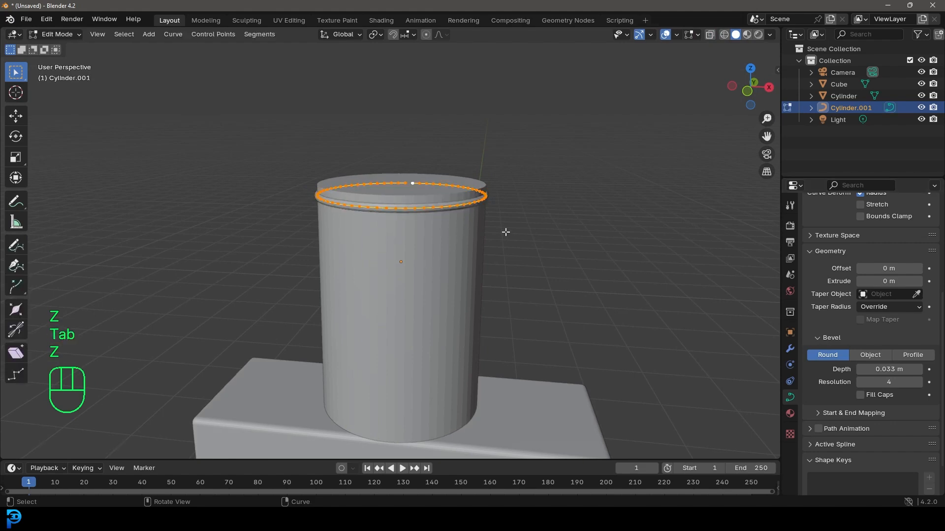
{"action": "scroll", "coordinate": [506, 232], "scroll_direction": "up", "scroll_amount": 3}
{"action": "key", "text": "shift+d"}
{"action": "key", "text": "z"}
{"action": "left_click", "coordinate": [510, 250]}
{"action": "middle_click_drag", "start_coordinate": [510, 251], "coordinate": [498, 196]}
{"action": "key", "text": "g"}
{"action": "key", "text": "z"}
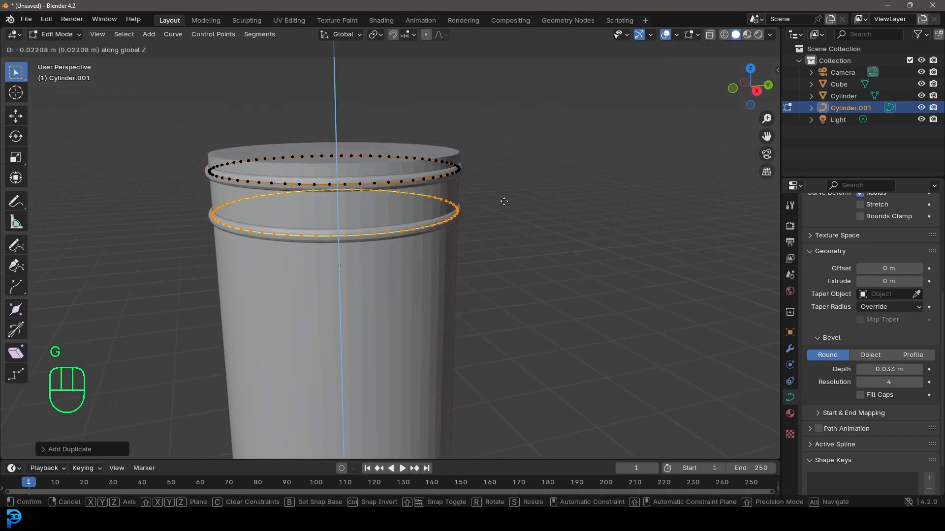
{"action": "left_click", "coordinate": [503, 201]}
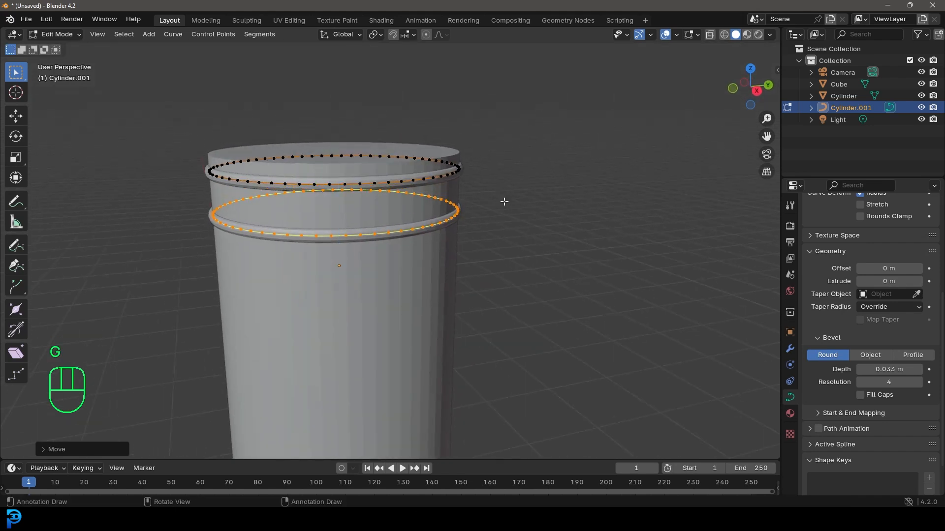
Step: Duplicate the second ring down along Z and align the copy with the base of the cylinder in front view
{"action": "scroll", "coordinate": [503, 201], "scroll_direction": "down", "scroll_amount": 5}
{"action": "key", "text": "shift+d"}
{"action": "key", "text": "z"}
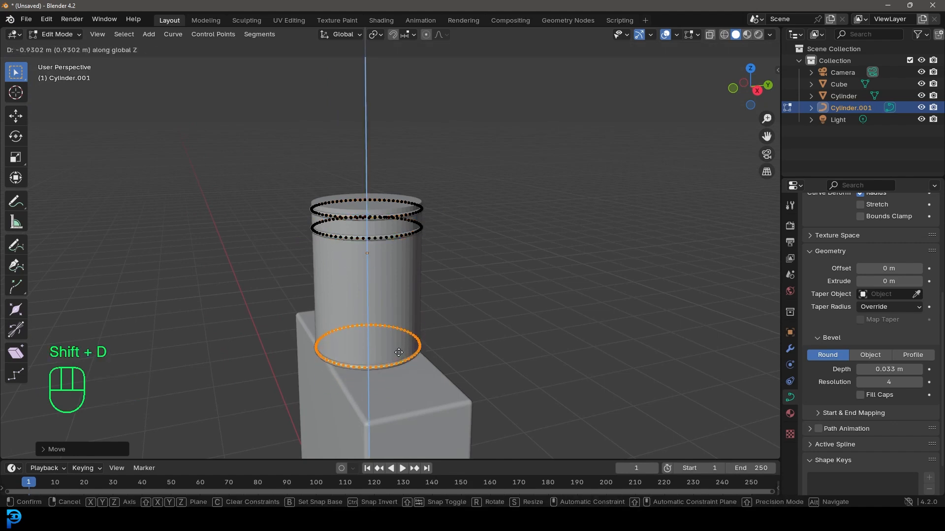
{"action": "left_click", "coordinate": [394, 342]}
{"action": "key", "text": "KP_1"}
{"action": "middle_click_drag", "start_coordinate": [411, 352], "coordinate": [417, 305], "text": "shift"}
{"action": "scroll", "coordinate": [418, 293], "scroll_direction": "up", "scroll_amount": 5}
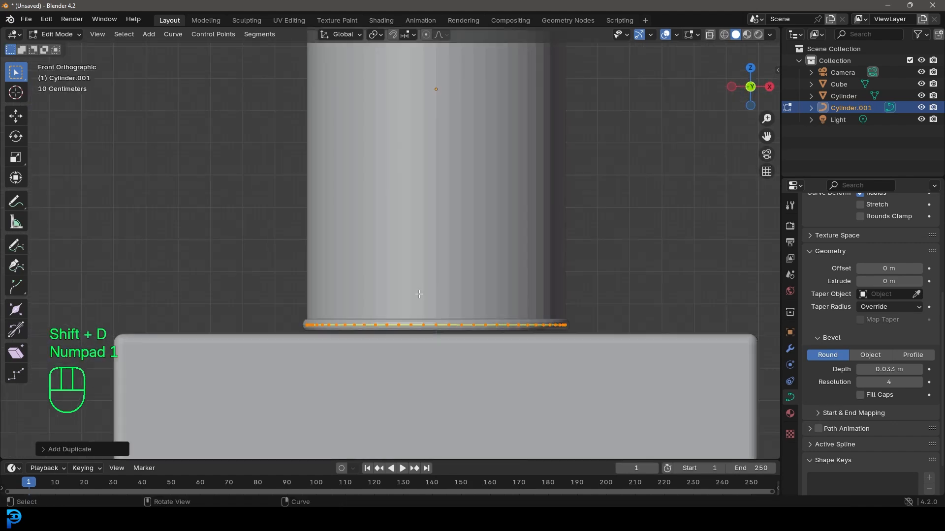
{"action": "key", "text": "g"}
{"action": "key", "text": "z"}
{"action": "left_click", "coordinate": [420, 295]}
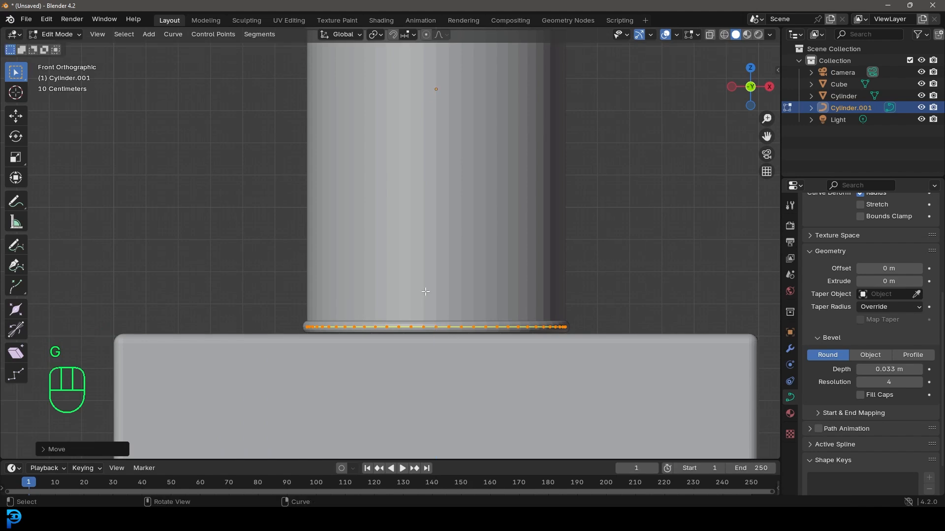
Step: Return to Object Mode and apply smooth shading to the ring curves
{"action": "scroll", "coordinate": [421, 290], "scroll_direction": "down", "scroll_amount": 3}
{"action": "middle_click_drag", "start_coordinate": [460, 200], "coordinate": [428, 236]}
{"action": "key", "text": "Tab"}
{"action": "scroll", "coordinate": [373, 155], "scroll_direction": "up", "scroll_amount": 3}
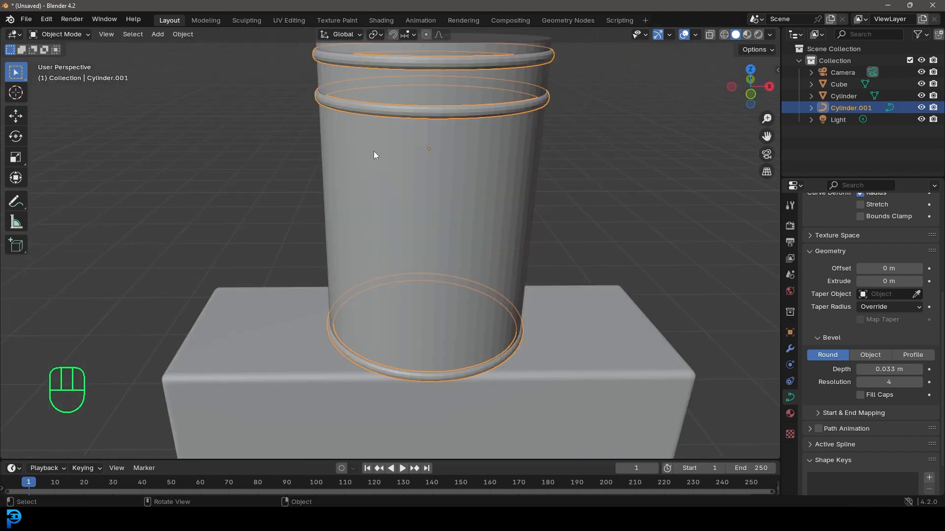
{"action": "right_click", "coordinate": [471, 109]}
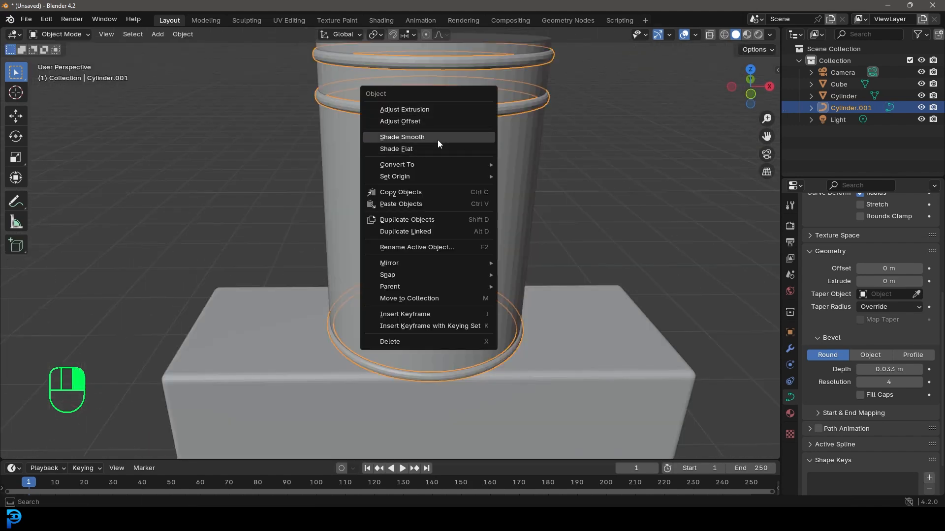
{"action": "left_click", "coordinate": [410, 138]}
Step: Bevel the cylinder's top face with an offset of about 0.03 m and 6 segments
{"action": "scroll", "coordinate": [490, 159], "scroll_direction": "down", "scroll_amount": 4}
{"action": "scroll", "coordinate": [453, 262], "scroll_direction": "up", "scroll_amount": 4}
{"action": "left_click", "coordinate": [454, 261]}
{"action": "middle_click_drag", "start_coordinate": [453, 262], "coordinate": [447, 243]}
{"action": "key", "text": "Tab"}
{"action": "middle_click_drag", "start_coordinate": [399, 125], "coordinate": [406, 162], "text": "shift"}
{"action": "left_click", "coordinate": [343, 134]}
{"action": "key", "text": "ctrl+b"}
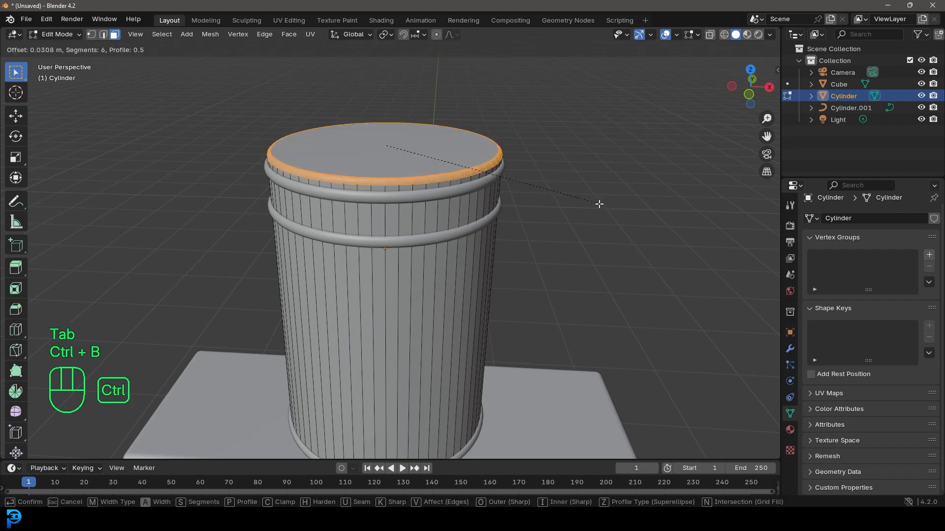
{"action": "left_click", "coordinate": [599, 202]}
Step: Return to Object Mode and apply Shade Auto Smooth to the cylinder
{"action": "scroll", "coordinate": [598, 202], "scroll_direction": "down", "scroll_amount": 6}
{"action": "middle_click_drag", "start_coordinate": [479, 266], "coordinate": [454, 234]}
{"action": "scroll", "coordinate": [475, 220], "scroll_direction": "up", "scroll_amount": 2}
{"action": "key", "text": "Tab"}
{"action": "scroll", "coordinate": [460, 110], "scroll_direction": "up", "scroll_amount": 3}
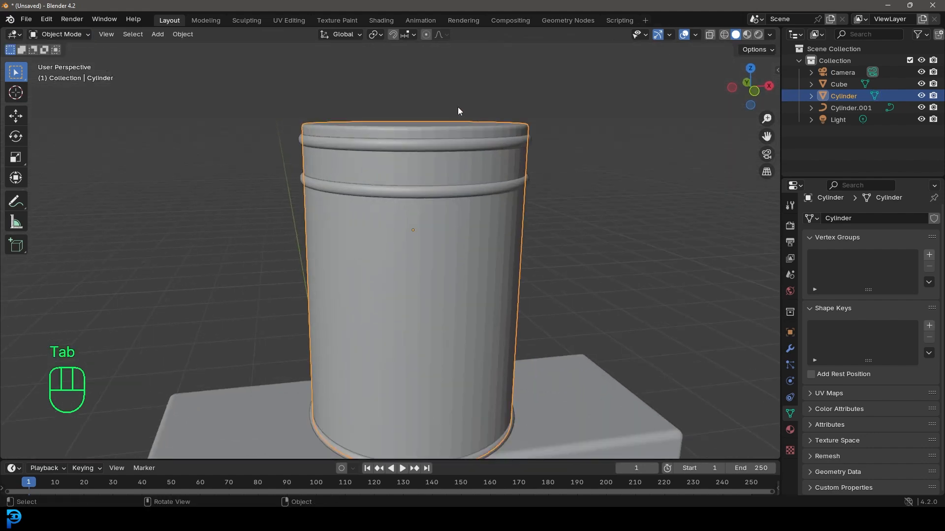
{"action": "right_click", "coordinate": [460, 110]}
{"action": "left_click", "coordinate": [413, 118]}
Step: In front view, add an area light beside the bottle on the +X side and rotate it about 78° to face the body
{"action": "scroll", "coordinate": [575, 175], "scroll_direction": "down", "scroll_amount": 2}
{"action": "middle_click_drag", "start_coordinate": [574, 176], "coordinate": [526, 162]}
{"action": "middle_click_drag", "start_coordinate": [492, 386], "coordinate": [505, 253], "text": "shift"}
{"action": "key", "text": "KP_1"}
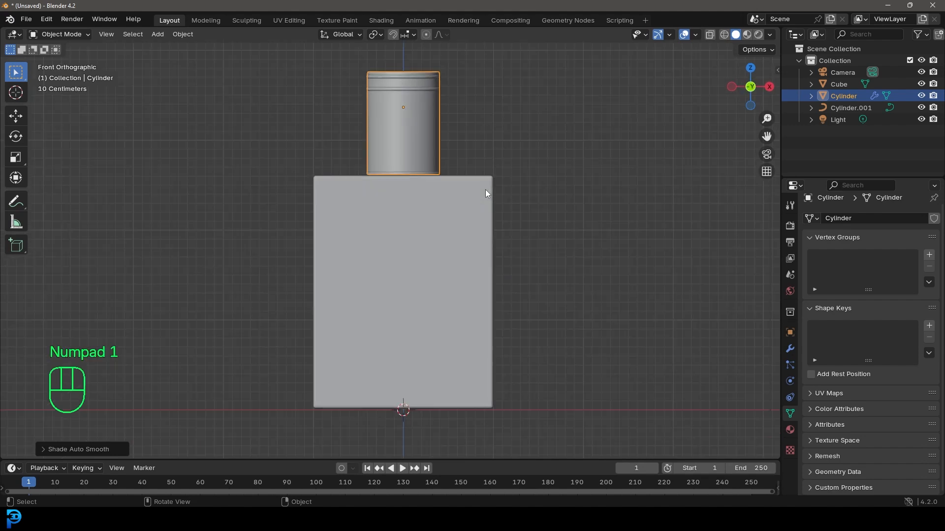
{"action": "scroll", "coordinate": [441, 181], "scroll_direction": "down", "scroll_amount": 3}
{"action": "key", "text": "shift+a"}
{"action": "mouse_move", "coordinate": [441, 181]}
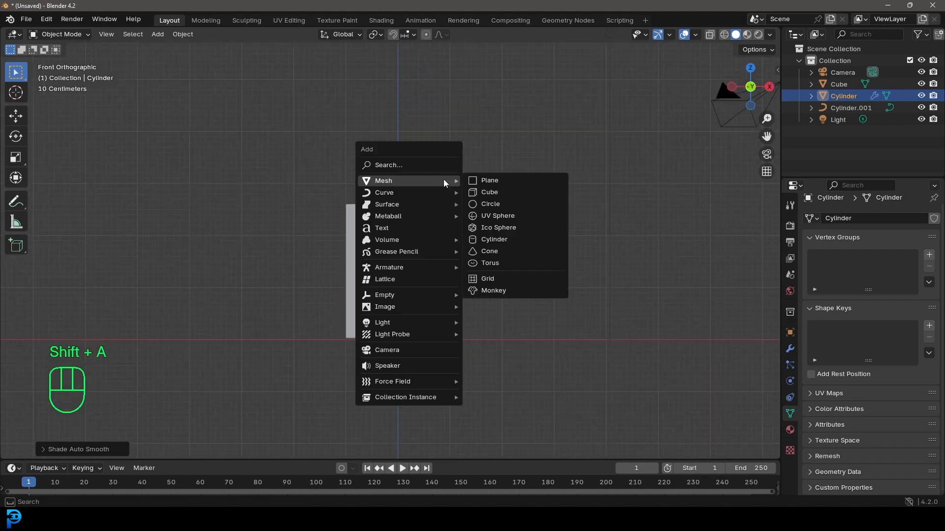
{"action": "mouse_move", "coordinate": [389, 325]}
{"action": "left_click", "coordinate": [488, 360]}
{"action": "key", "text": "g"}
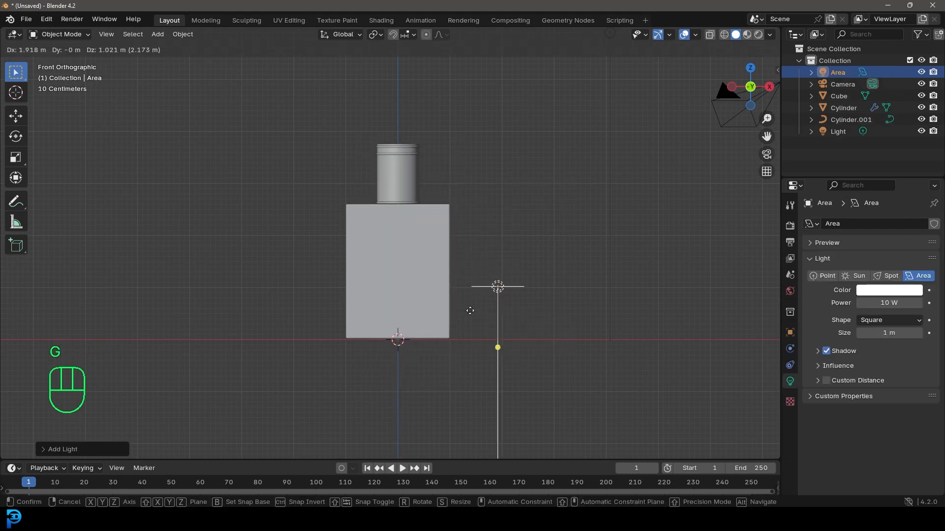
{"action": "left_click", "coordinate": [517, 267]}
{"action": "key", "text": "r"}
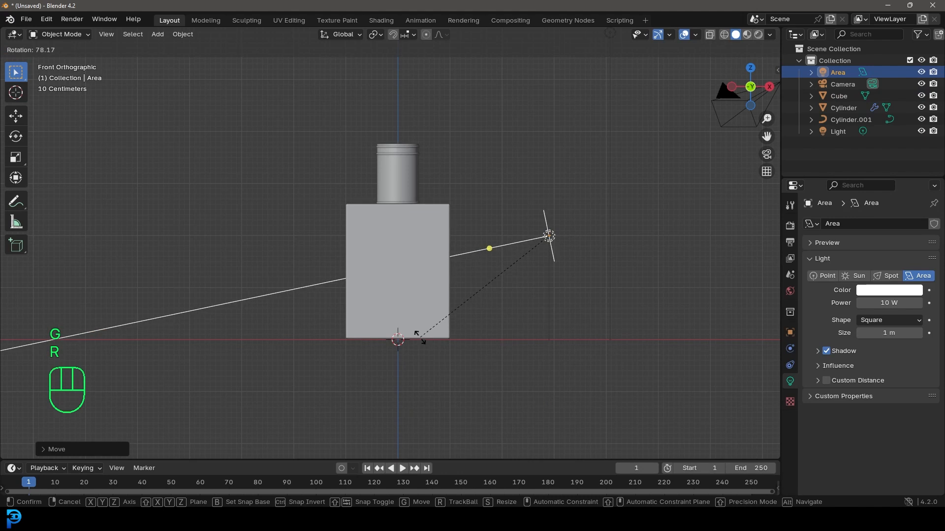
{"action": "left_click", "coordinate": [404, 334]}
Step: Set the area light's power to 200 W and enlarge its square size to more than 2.5 m
{"action": "left_click", "coordinate": [895, 302]}
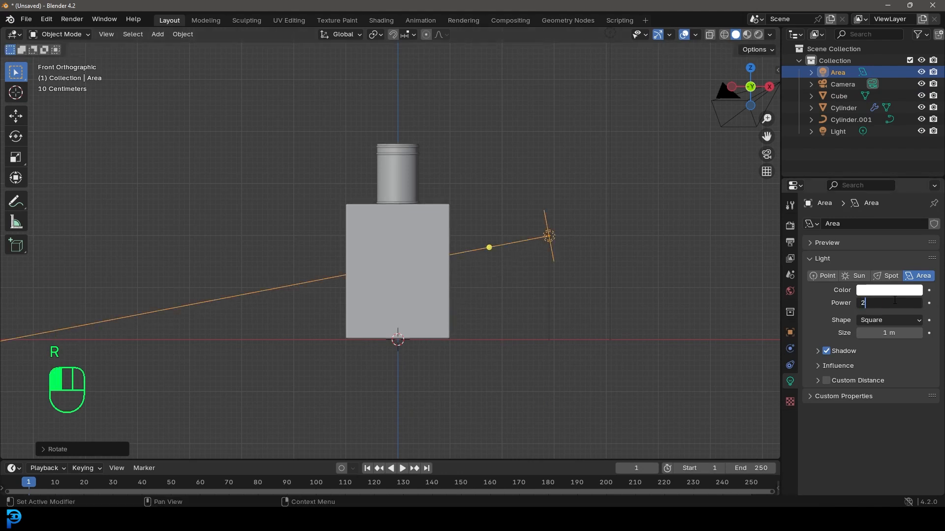
{"action": "key", "text": "Return"}
{"action": "left_click_drag", "start_coordinate": [876, 333], "coordinate": [942, 333]}
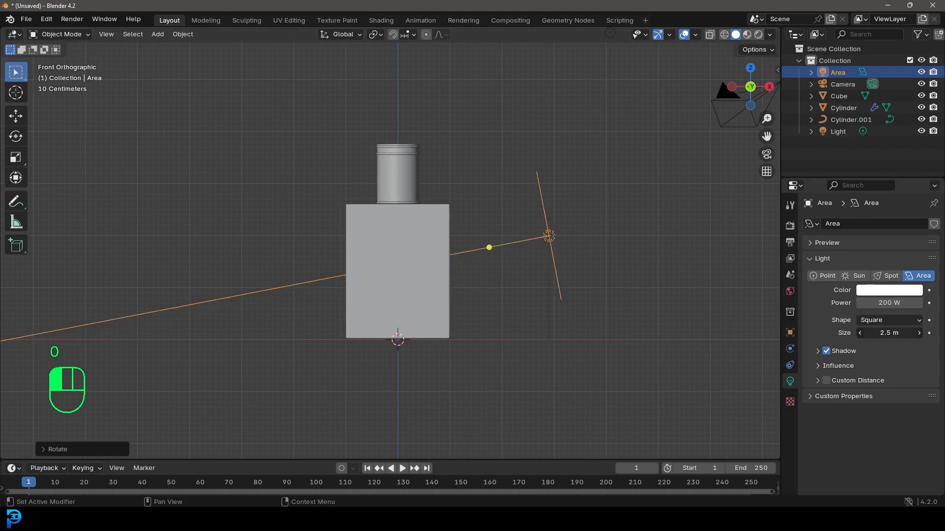
Step: Set the render engine to Cycles on GPU Compute with 80 maximum render samples
{"action": "left_click", "coordinate": [790, 225]}
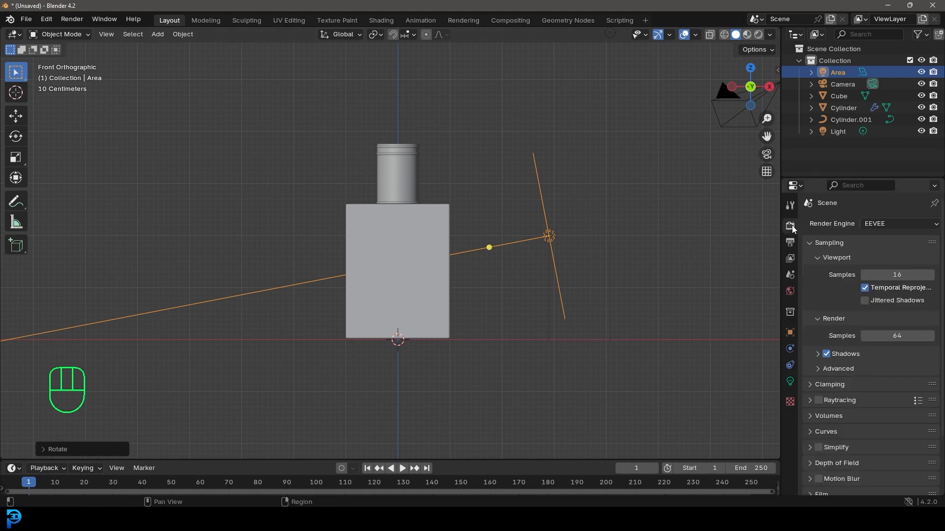
{"action": "left_click", "coordinate": [900, 223]}
{"action": "left_click", "coordinate": [896, 261]}
{"action": "left_click", "coordinate": [899, 252]}
{"action": "left_click", "coordinate": [891, 264]}
{"action": "left_click", "coordinate": [892, 409]}
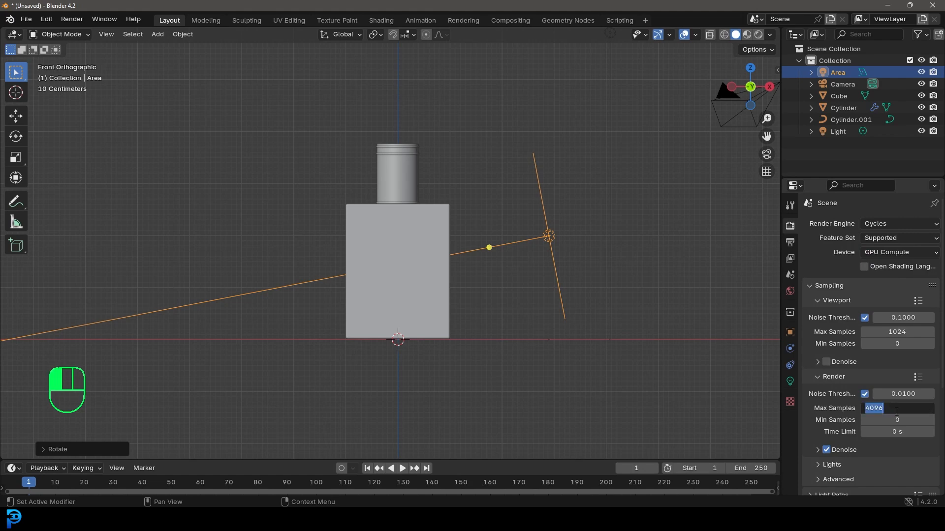
{"action": "type", "text": "80"}
{"action": "key", "text": "Return"}
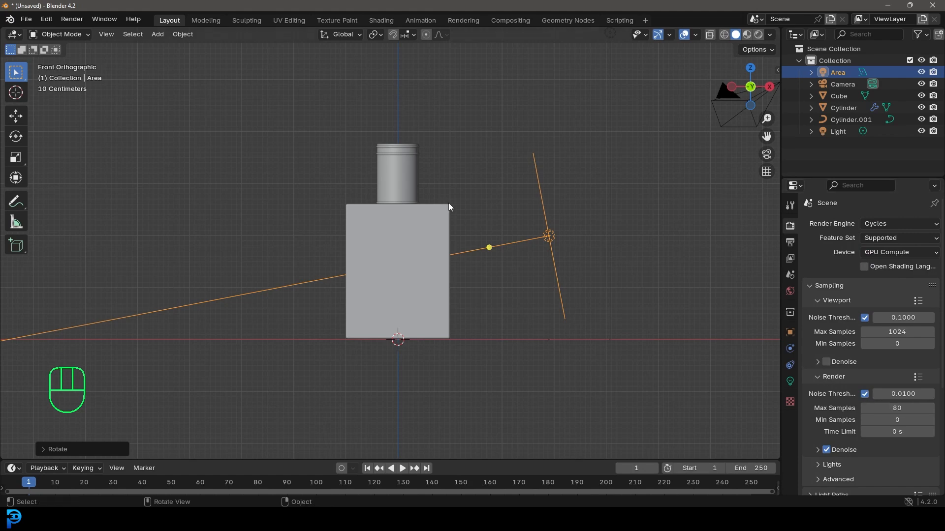
Step: Save the project to the Desktop as untitled.blend
{"action": "key", "text": "ctrl+s"}
{"action": "left_click", "coordinate": [216, 229]}
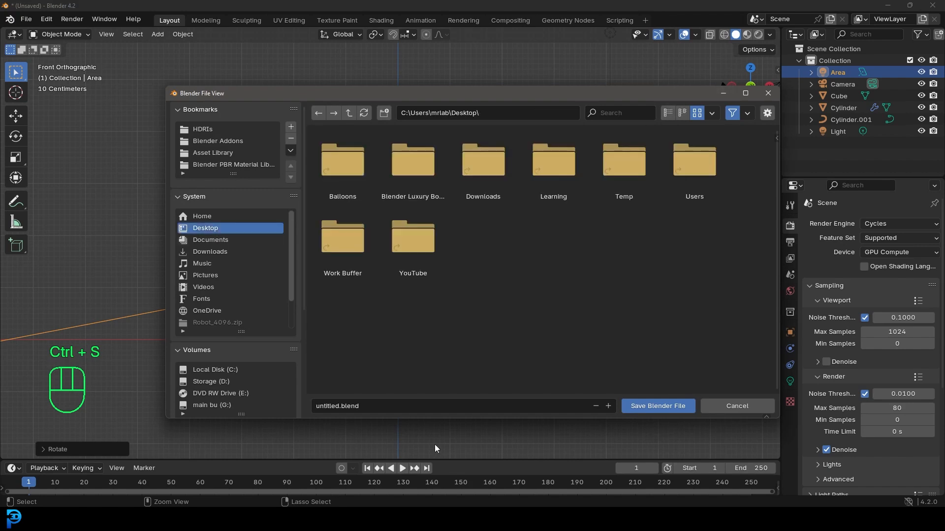
{"action": "left_click", "coordinate": [643, 407]}
Step: Switch the viewport to Rendered shading
{"action": "middle_click_drag", "start_coordinate": [558, 281], "coordinate": [540, 275]}
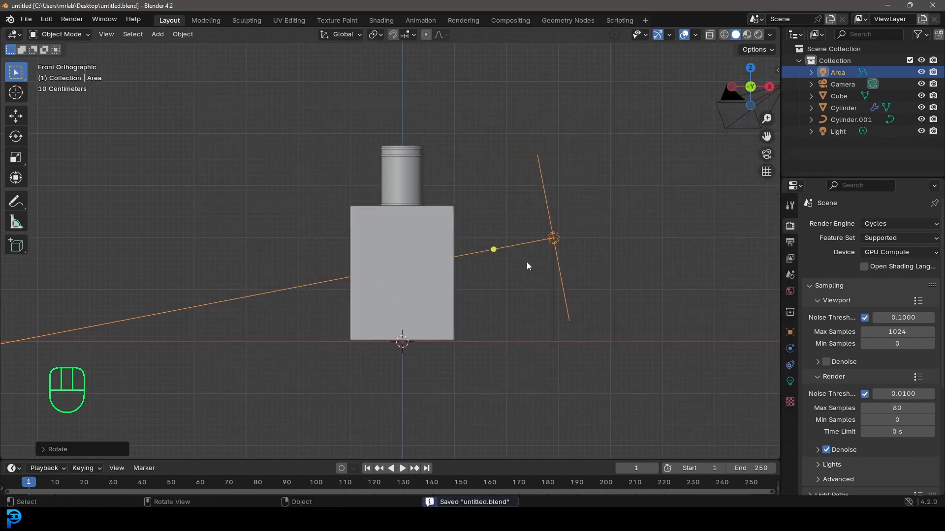
{"action": "key", "text": "z"}
{"action": "left_click", "coordinate": [472, 158]}
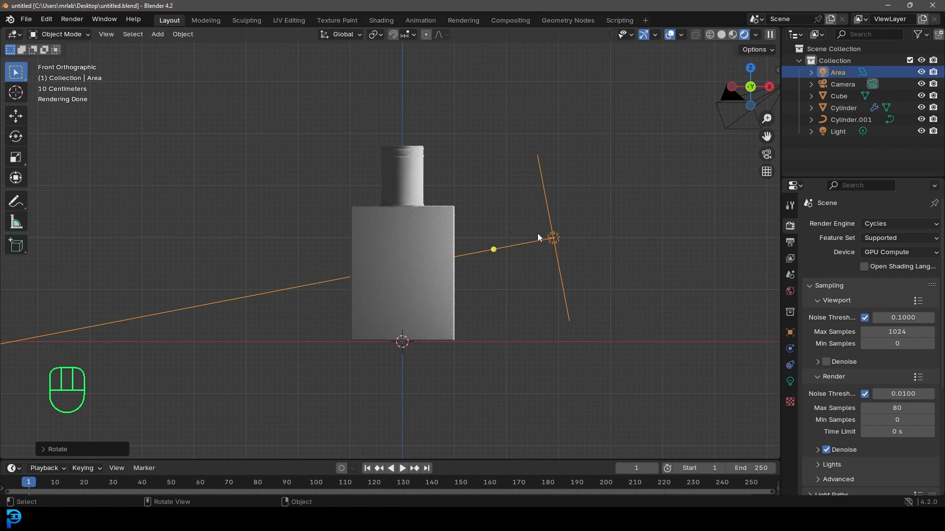
Step: In top view, duplicate the area light to the bottle's front -X side and rotate the copy toward the bottle
{"action": "key", "text": "KP_7"}
{"action": "key", "text": "shift+d"}
{"action": "key", "text": "r"}
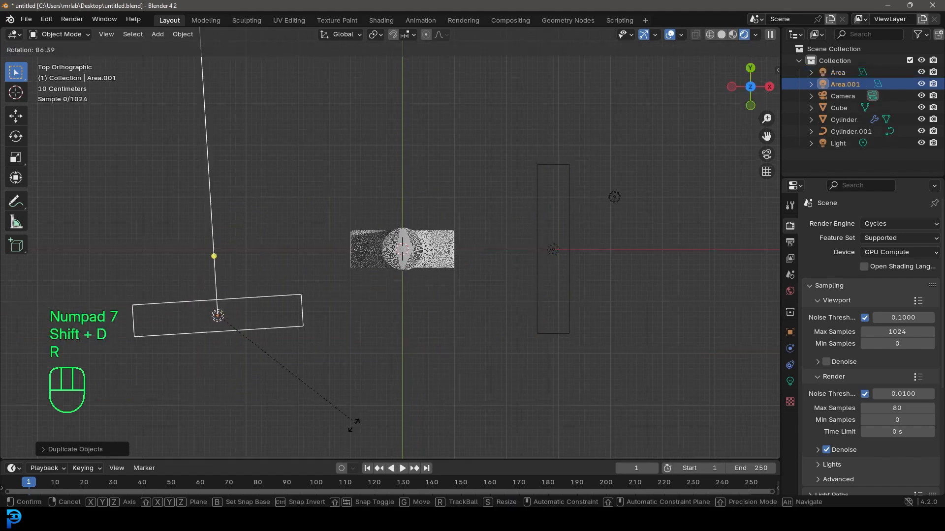
{"action": "left_click", "coordinate": [187, 434]}
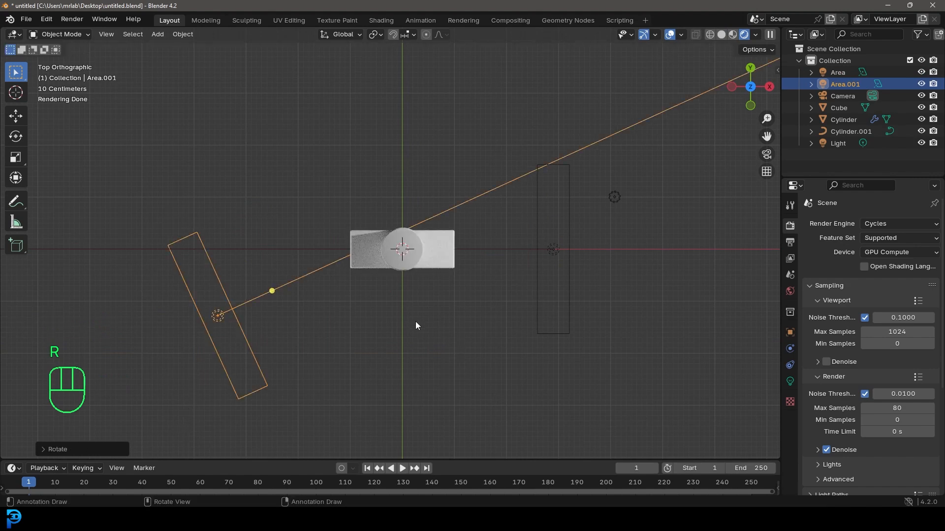
Step: Add a point light, move it behind the bottle in top view, and raise it above the floor in side view
{"action": "key", "text": "shift+a"}
{"action": "mouse_move", "coordinate": [384, 247]}
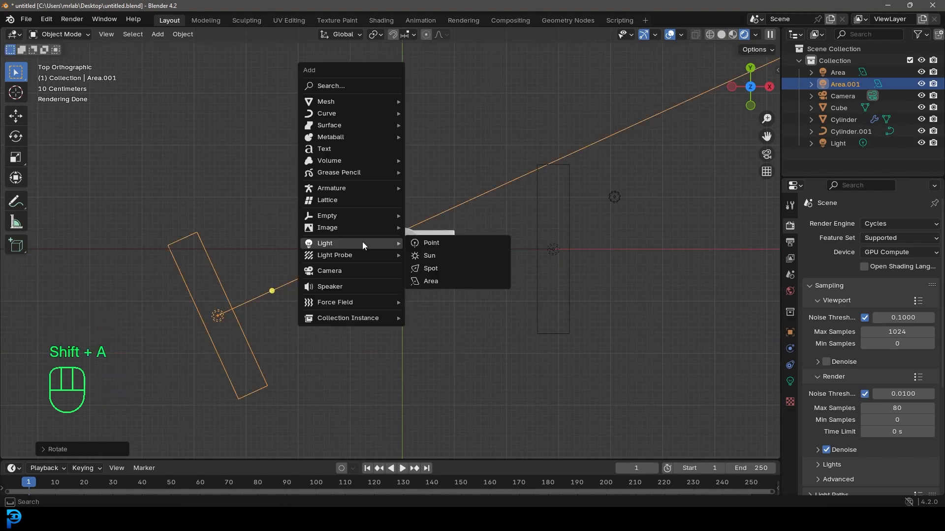
{"action": "left_click", "coordinate": [432, 243]}
{"action": "key", "text": "g"}
{"action": "left_click", "coordinate": [440, 256]}
{"action": "middle_click_drag", "start_coordinate": [551, 334], "coordinate": [451, 240]}
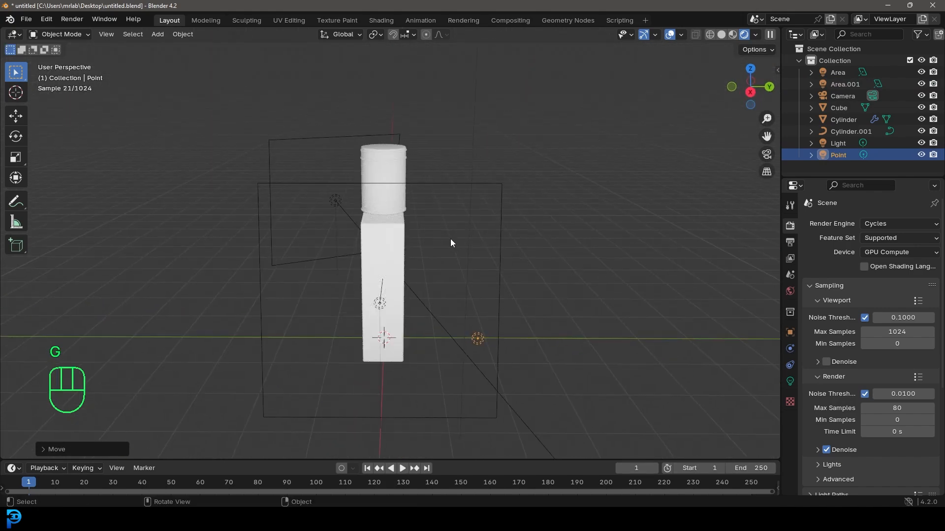
{"action": "key", "text": "KP_3"}
{"action": "key", "text": "g"}
{"action": "left_click", "coordinate": [554, 175]}
{"action": "middle_click_drag", "start_coordinate": [555, 176], "coordinate": [612, 254]}
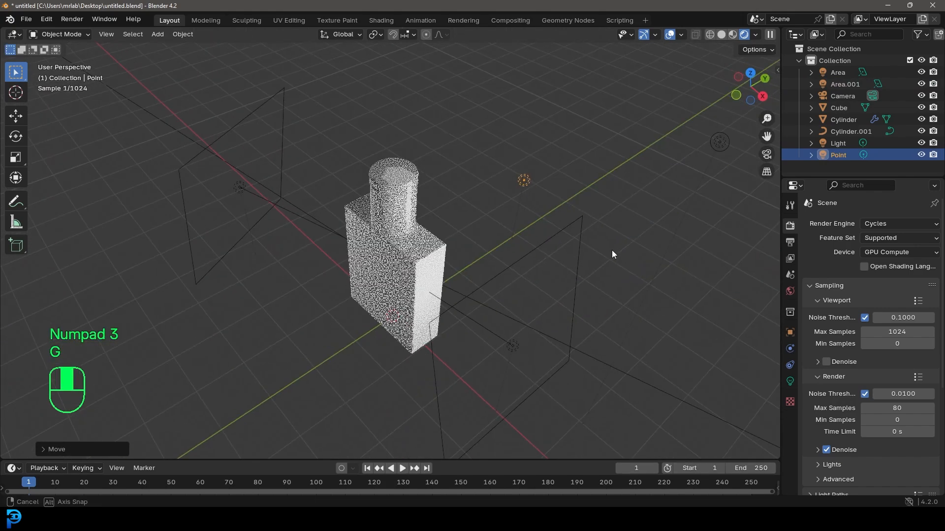
Step: Adjust the point light's settings and enlarge its radius so its circle extends beyond the width of the bottle body
{"action": "left_click", "coordinate": [790, 382]}
{"action": "mouse_move", "coordinate": [889, 302]}
{"action": "left_mouse_down"}
{"action": "mouse_move", "coordinate": [876, 302]}
{"action": "mouse_move", "coordinate": [900, 333]}
{"action": "mouse_move", "coordinate": [918, 333]}
{"action": "mouse_move", "coordinate": [892, 303]}
{"action": "left_mouse_up"}
{"action": "middle_click_drag", "start_coordinate": [561, 190], "coordinate": [595, 190]}
Step: Select the bottle body in front view and rename its material to glass
{"action": "key", "text": "KP_1"}
{"action": "left_click", "coordinate": [449, 222]}
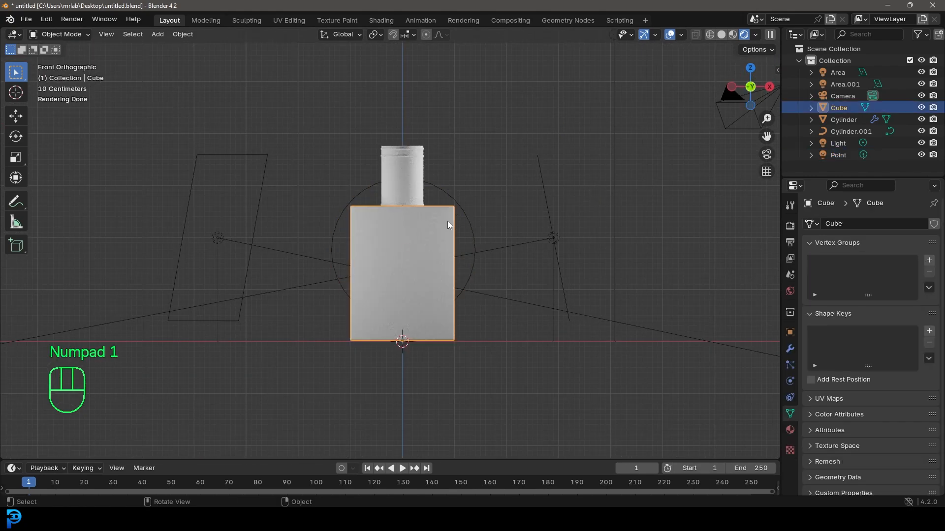
{"action": "scroll", "coordinate": [449, 221], "scroll_direction": "up", "scroll_amount": 2}
{"action": "left_click", "coordinate": [790, 430]}
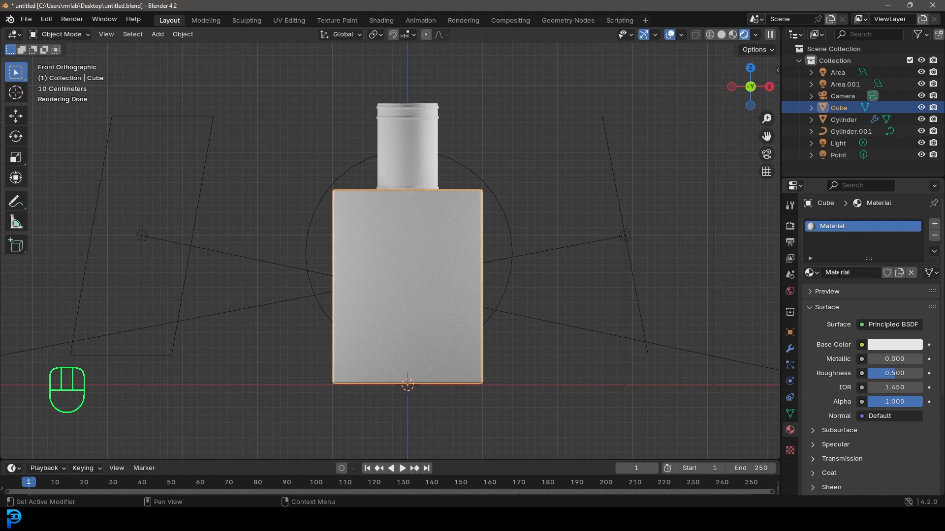
{"action": "left_click", "coordinate": [839, 273]}
{"action": "type", "text": "glass"}
{"action": "key", "text": "Return"}
Step: Set the glass material's transmission weight to 1.000 and its roughness to about 0.022
{"action": "left_click", "coordinate": [813, 460]}
{"action": "scroll", "coordinate": [836, 459], "scroll_direction": "down", "scroll_amount": 3}
{"action": "left_click_drag", "start_coordinate": [874, 404], "coordinate": [929, 404]}
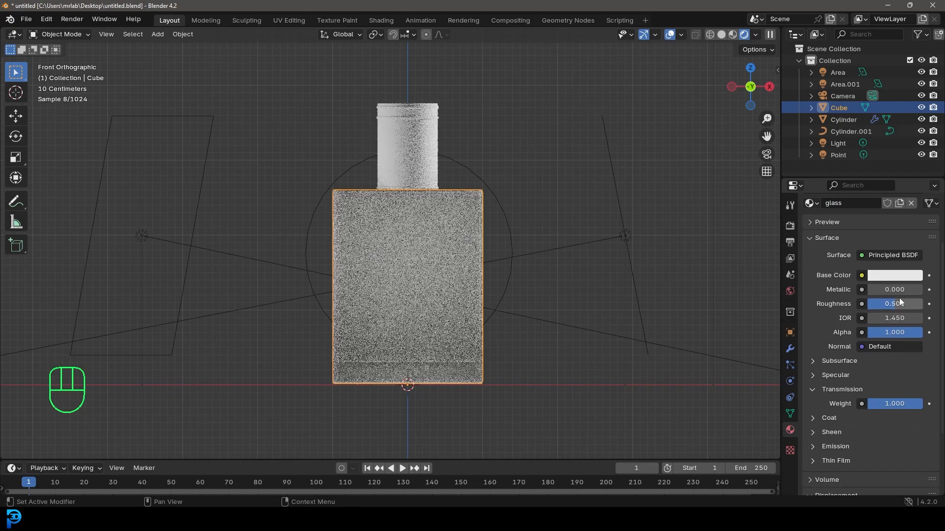
{"action": "left_click_drag", "start_coordinate": [900, 305], "coordinate": [871, 304]}
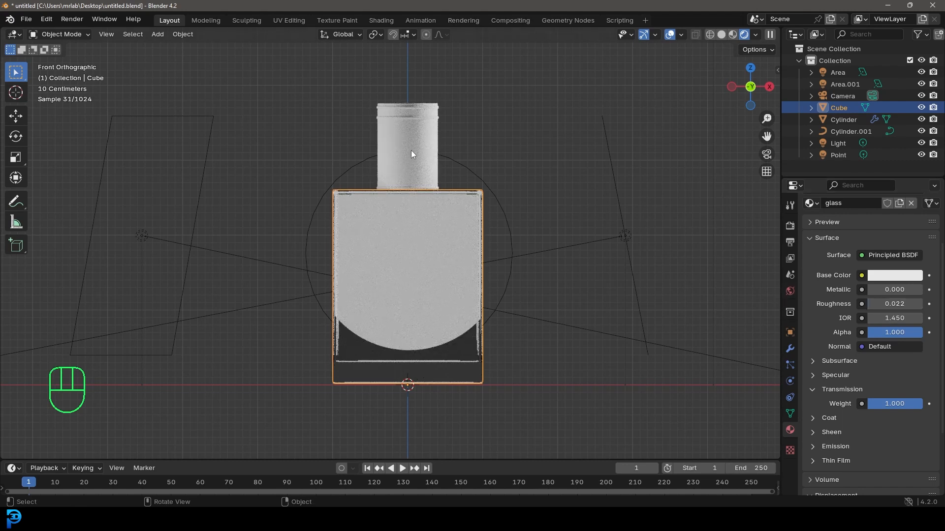
Step: Select the cap cylinder and create a new material named lid for it
{"action": "left_click", "coordinate": [429, 130]}
{"action": "left_click", "coordinate": [882, 272]}
{"action": "left_click", "coordinate": [857, 273]}
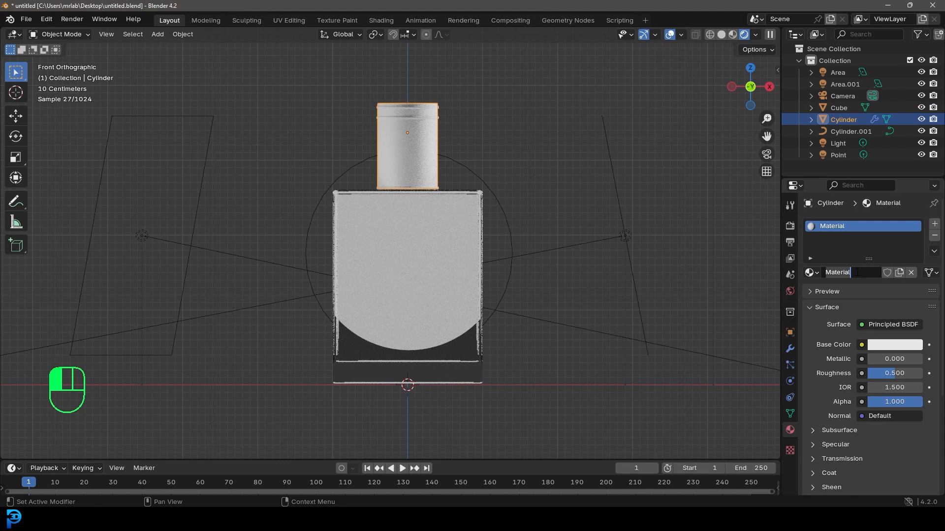
{"action": "key", "text": "Return"}
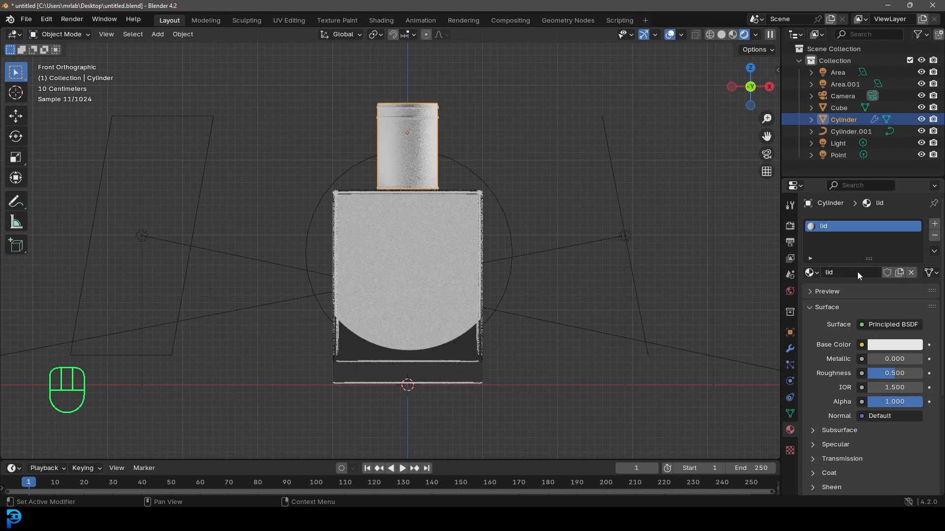
Step: Make the lid material a gold metal with metallic 1.000, an orange-gold base color and roughness of about 0.305
{"action": "left_click_drag", "start_coordinate": [882, 360], "coordinate": [922, 360]}
{"action": "left_click", "coordinate": [897, 346]}
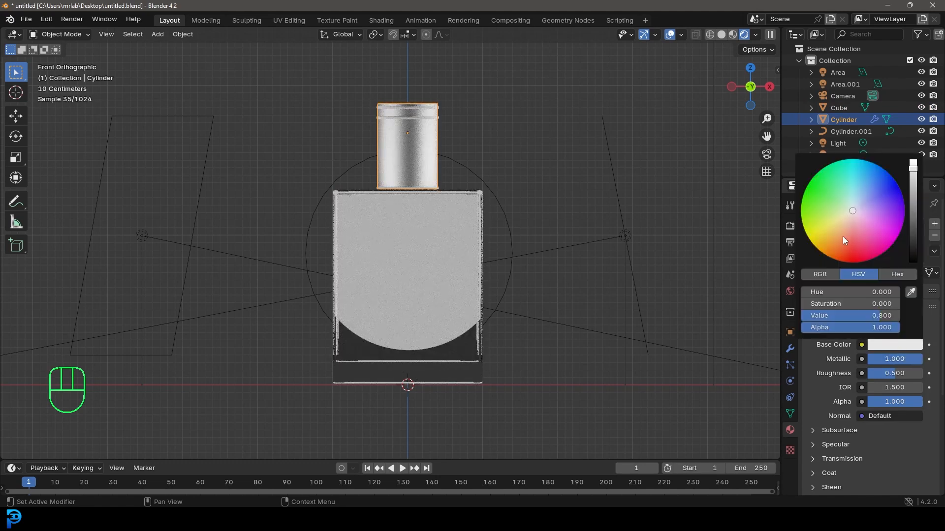
{"action": "left_click", "coordinate": [838, 234]}
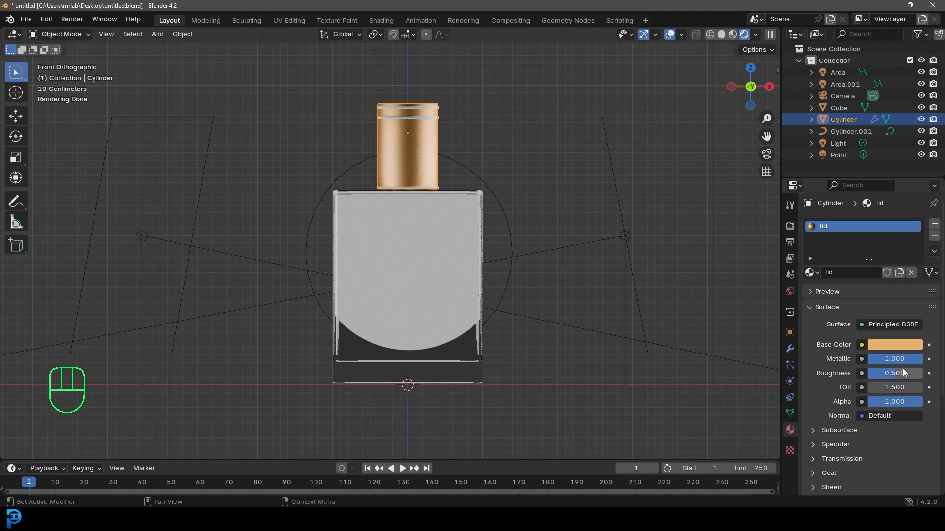
{"action": "left_click_drag", "start_coordinate": [913, 379], "coordinate": [895, 373]}
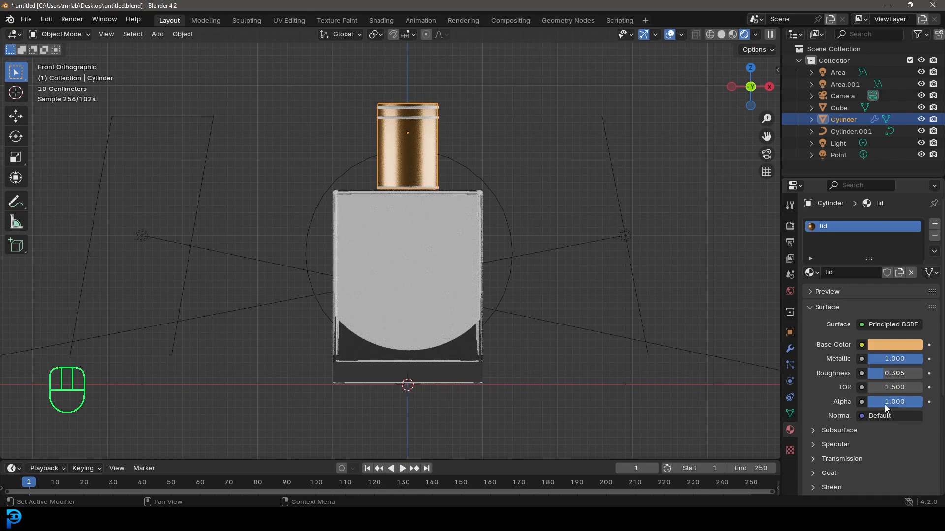
Step: Assign the existing lid material to the cap's ring curves and deselect everything
{"action": "middle_click_drag", "start_coordinate": [371, 211], "coordinate": [418, 157], "text": "shift"}
{"action": "left_click", "coordinate": [447, 181]}
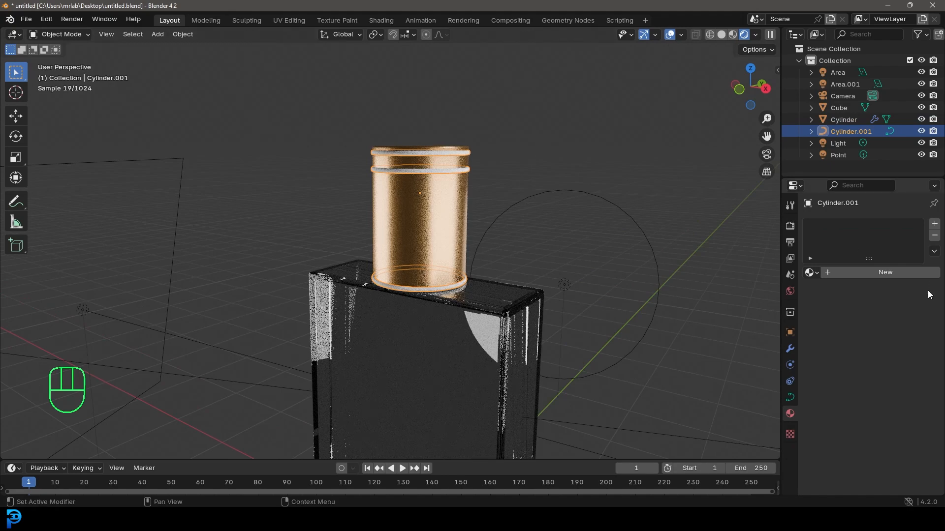
{"action": "left_click", "coordinate": [810, 273]}
{"action": "left_click", "coordinate": [729, 305]}
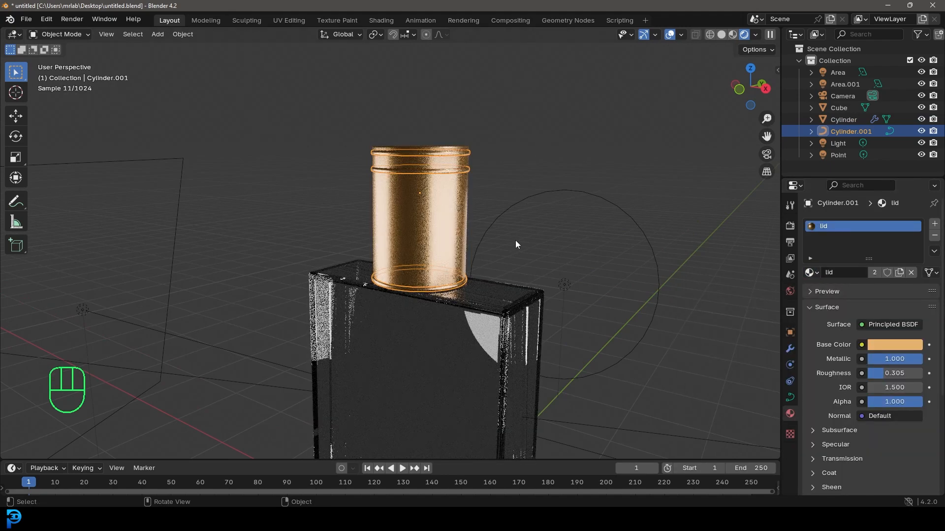
{"action": "key", "text": "alt+a"}
Step: Check the bottle through the camera, select the glass body in front view, and save the file
{"action": "scroll", "coordinate": [536, 329], "scroll_direction": "down", "scroll_amount": 3}
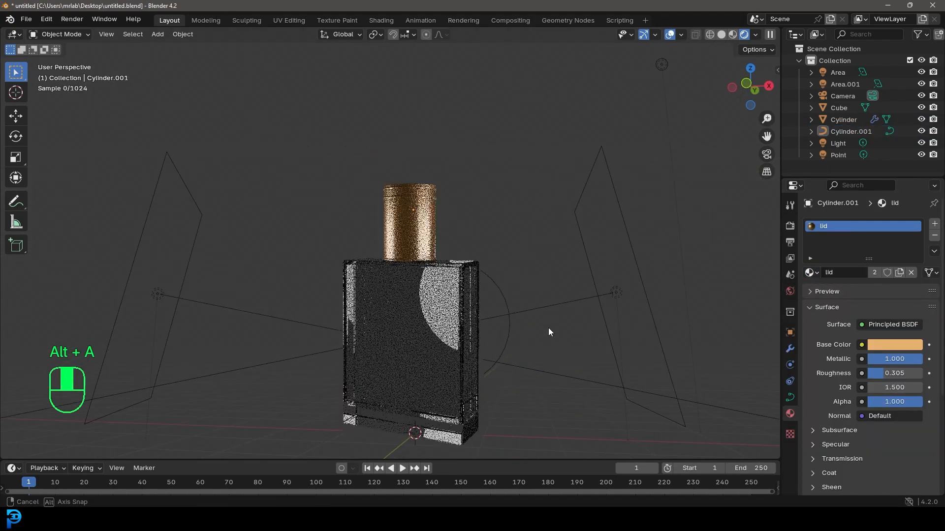
{"action": "key", "text": "KP_0"}
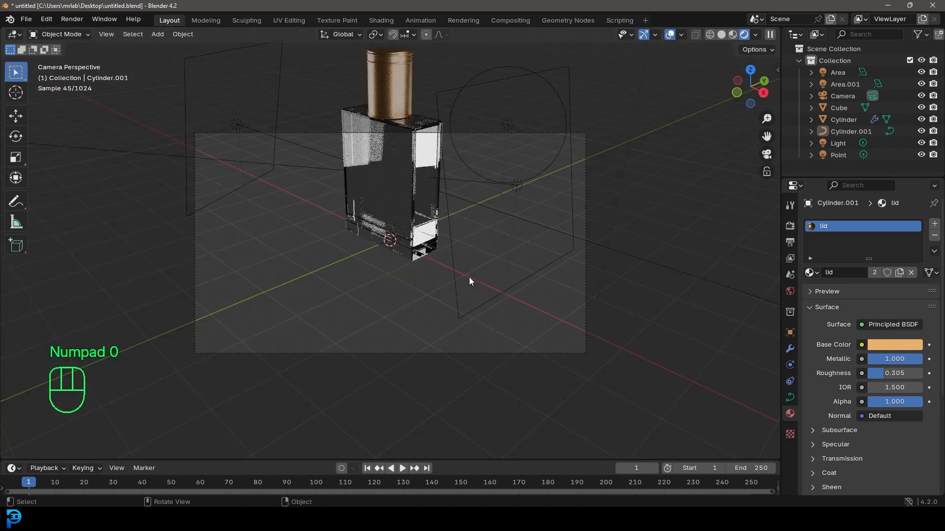
{"action": "key", "text": "KP_1"}
{"action": "left_click", "coordinate": [476, 199]}
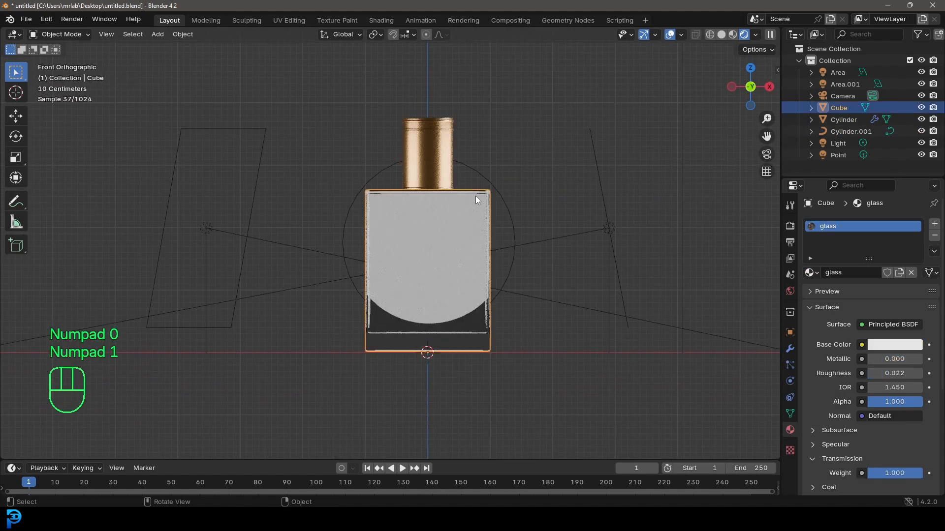
{"action": "key", "text": "ctrl+s"}
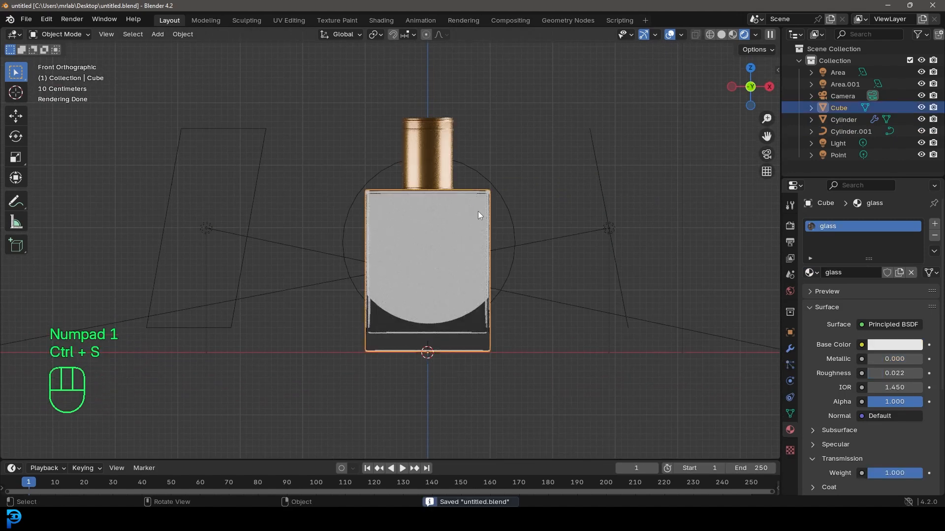
Step: Switch to the Shading workspace and add a Gradient Texture whose Color output feeds the glass material's Base Color
{"action": "left_click", "coordinate": [380, 20]}
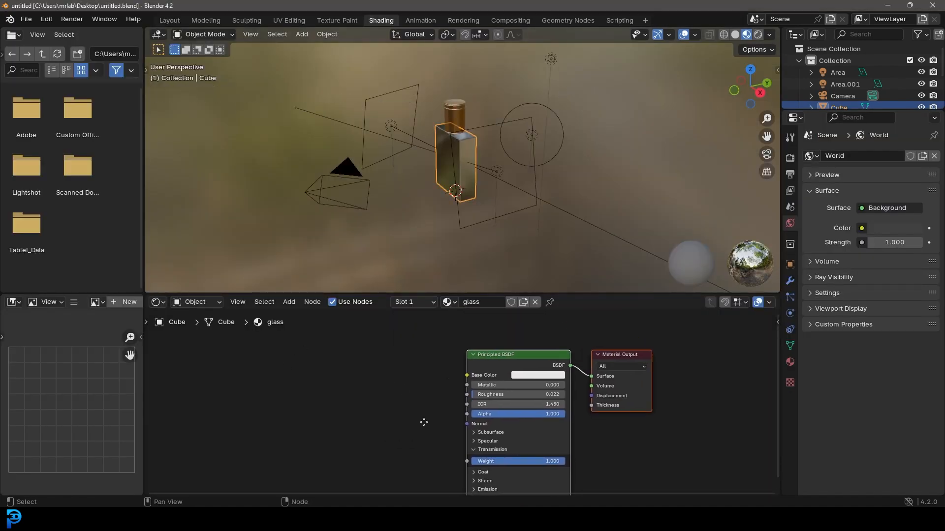
{"action": "left_click_drag", "start_coordinate": [477, 378], "coordinate": [331, 351]}
{"action": "type", "text": "grand"}
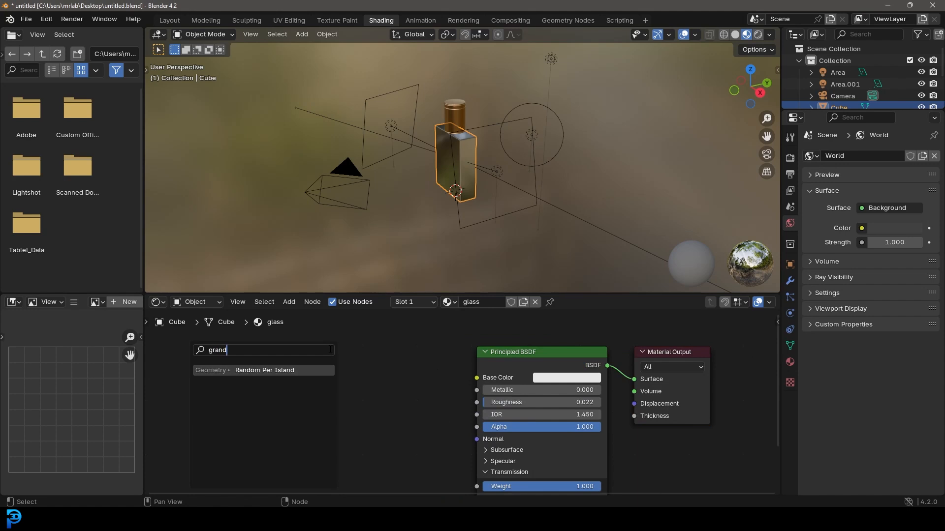
{"action": "key", "text": "BackSpace"}
{"action": "key", "text": "BackSpace"}
{"action": "type", "text": "d"}
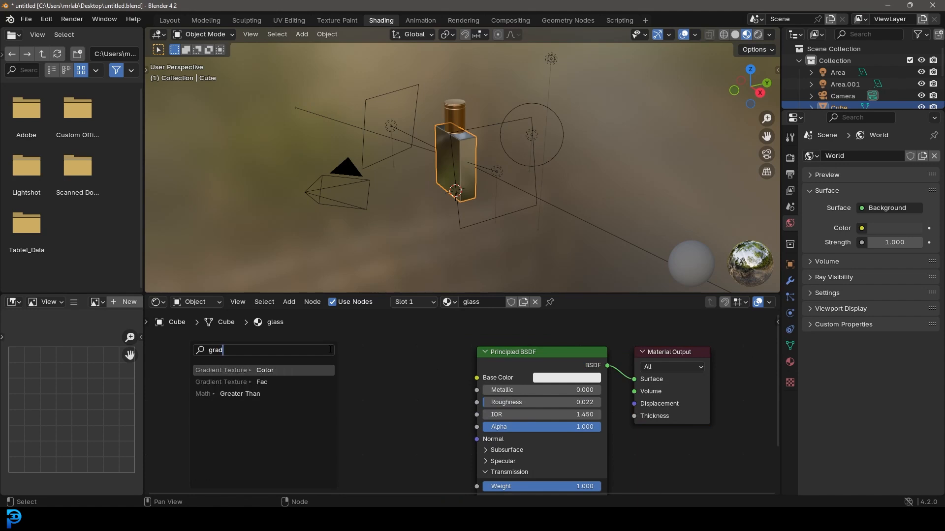
{"action": "left_click", "coordinate": [246, 369]}
{"action": "left_click", "coordinate": [247, 370]}
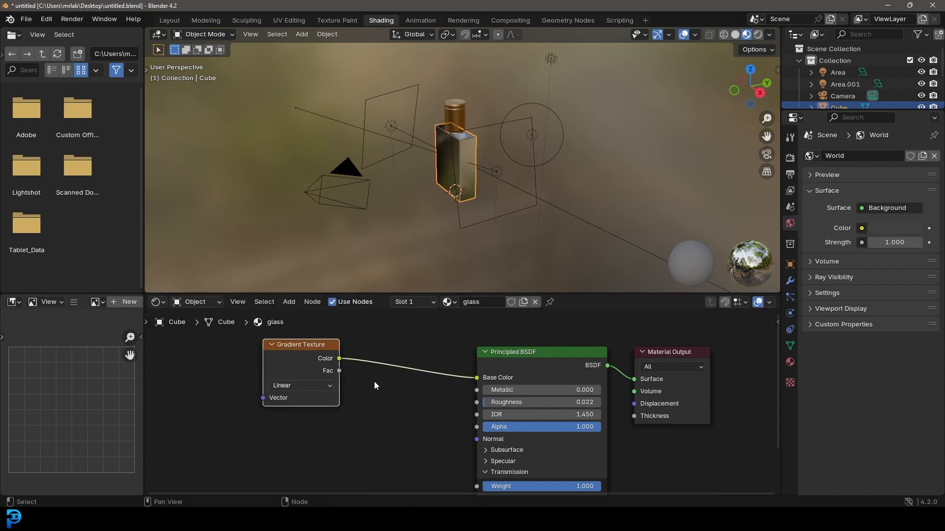
Step: Add a Texture Coordinate node and connect its Generated output to the Gradient Texture's Vector input
{"action": "middle_click_drag", "start_coordinate": [367, 361], "coordinate": [412, 369]}
{"action": "middle_click_drag", "start_coordinate": [257, 400], "coordinate": [351, 369]}
{"action": "key", "text": "shift+a"}
{"action": "left_click", "coordinate": [350, 366]}
{"action": "type", "text": "texture coo"}
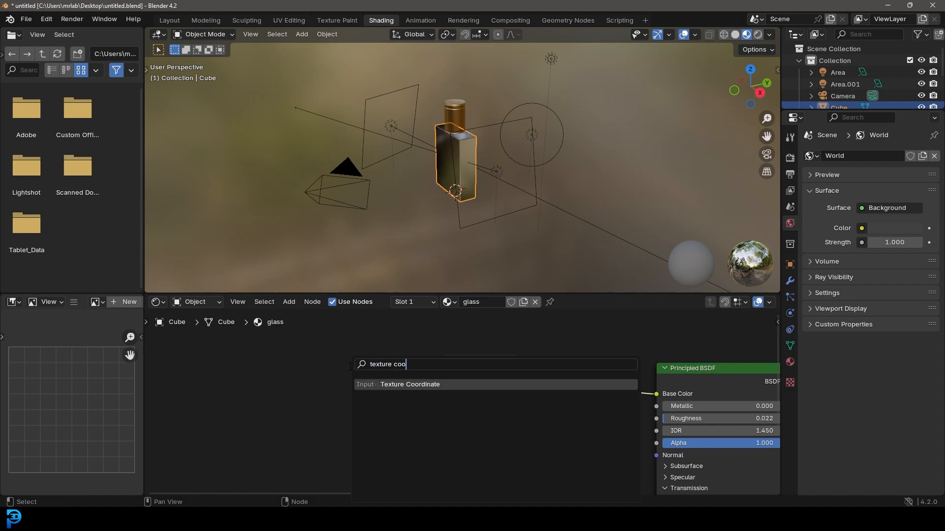
{"action": "left_click", "coordinate": [407, 384]}
{"action": "left_click", "coordinate": [271, 423]}
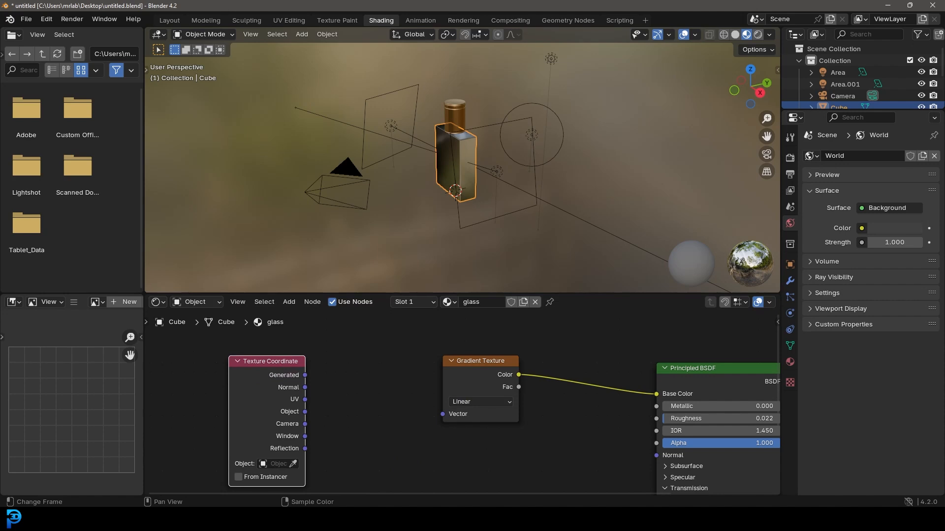
{"action": "left_click_drag", "start_coordinate": [305, 375], "coordinate": [460, 413]}
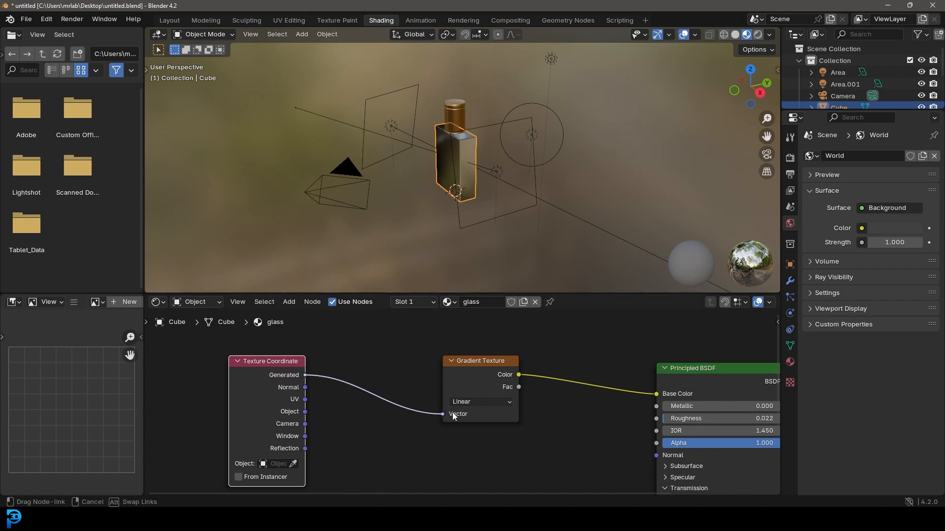
Step: Insert a Mapping node between the Texture Coordinate and Gradient Texture nodes, and enlarge the node editor area
{"action": "scroll", "coordinate": [399, 371], "scroll_direction": "up", "scroll_amount": 2}
{"action": "key", "text": "shift+a"}
{"action": "type", "text": "mapp"}
{"action": "left_click", "coordinate": [498, 365]}
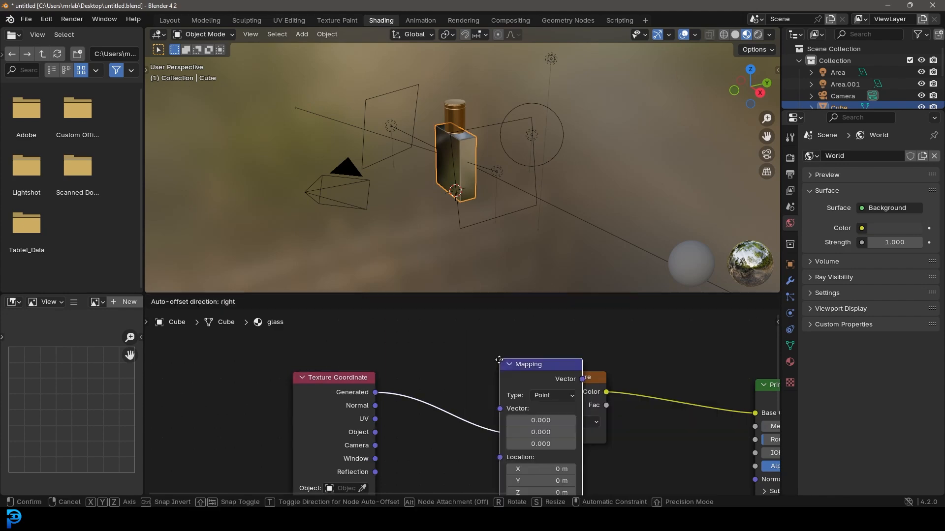
{"action": "left_click", "coordinate": [403, 373]}
{"action": "middle_click_drag", "start_coordinate": [492, 389], "coordinate": [467, 369], "text": "ctrl"}
{"action": "scroll", "coordinate": [469, 354], "scroll_direction": "up", "scroll_amount": 3}
{"action": "left_click_drag", "start_coordinate": [467, 293], "coordinate": [464, 198]}
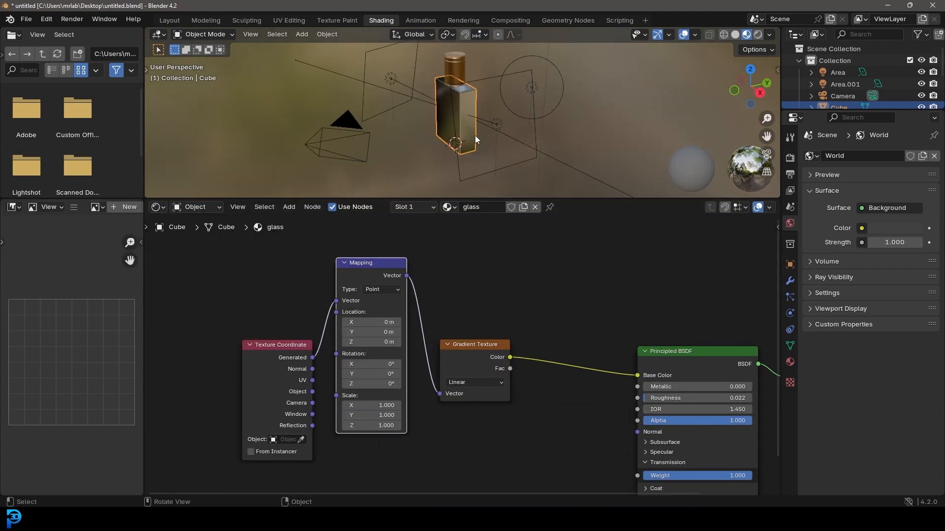
Step: Show the bottle from the front in rendered viewport shading
{"action": "scroll", "coordinate": [464, 153], "scroll_direction": "up", "scroll_amount": 1}
{"action": "middle_click_drag", "start_coordinate": [465, 154], "coordinate": [503, 123]}
{"action": "key", "text": "KP_1"}
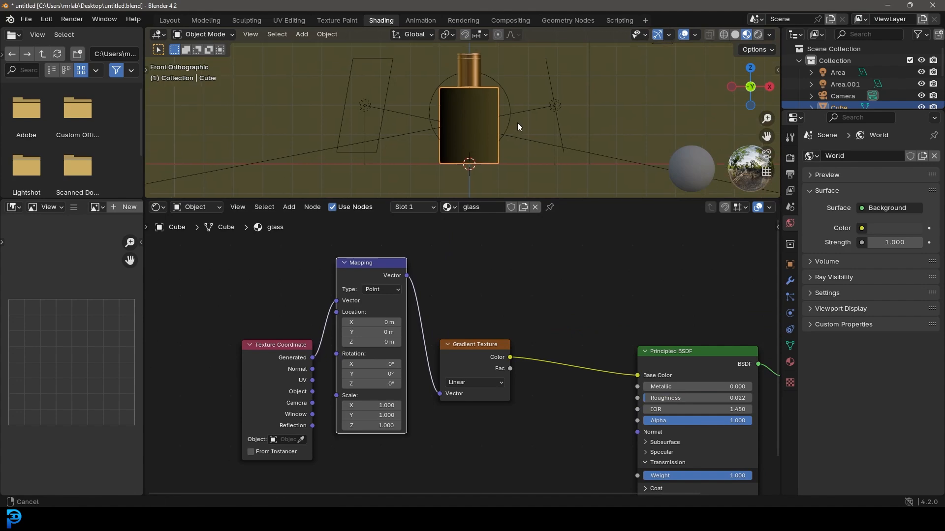
{"action": "scroll", "coordinate": [518, 122], "scroll_direction": "up", "scroll_amount": 2}
{"action": "key", "text": "z"}
{"action": "left_click", "coordinate": [521, 58]}
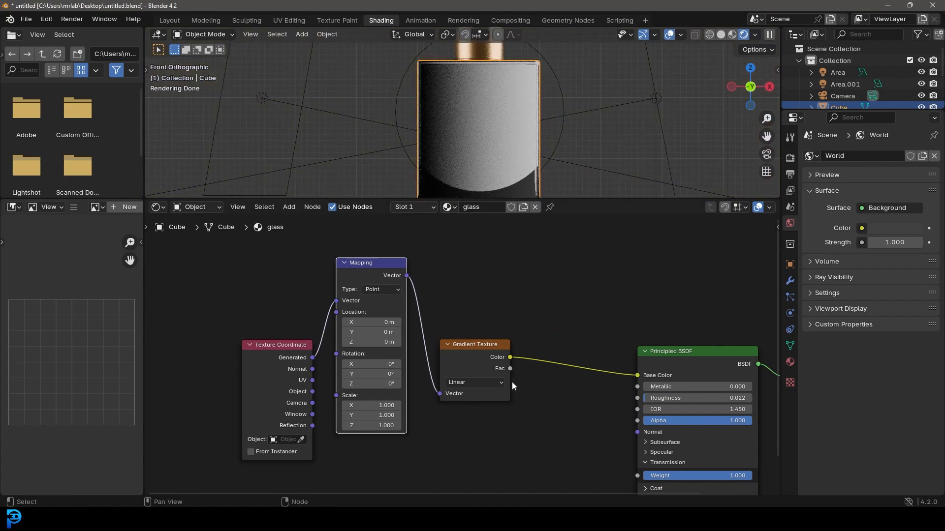
Step: Try rotating the gradient mapping to -28.4° around Y, and undo it
{"action": "scroll", "coordinate": [512, 386], "scroll_direction": "up", "scroll_amount": 1}
{"action": "left_click_drag", "start_coordinate": [389, 365], "coordinate": [349, 365]}
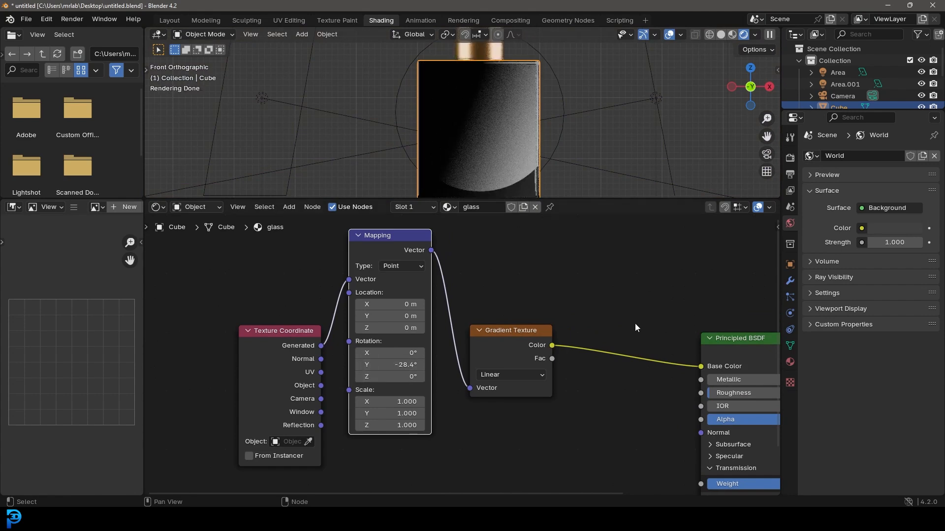
{"action": "key", "text": "ctrl+z"}
Step: Reposition the Mapping node and insert a Color Ramp between the Gradient Texture and the Principled BSDF's Base Color
{"action": "left_click_drag", "start_coordinate": [393, 245], "coordinate": [393, 277]}
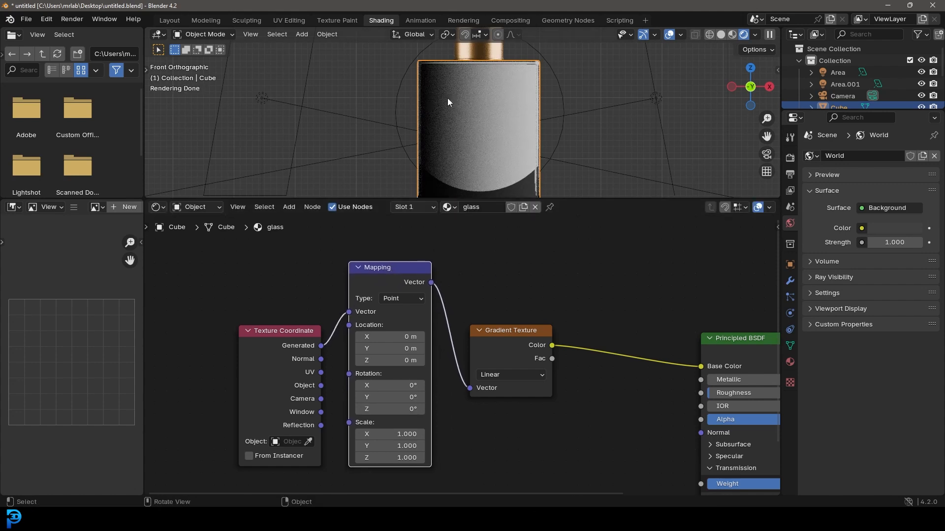
{"action": "scroll", "coordinate": [515, 306], "scroll_direction": "right", "scroll_amount": 3, "text": "ctrl"}
{"action": "key", "text": "shift+a"}
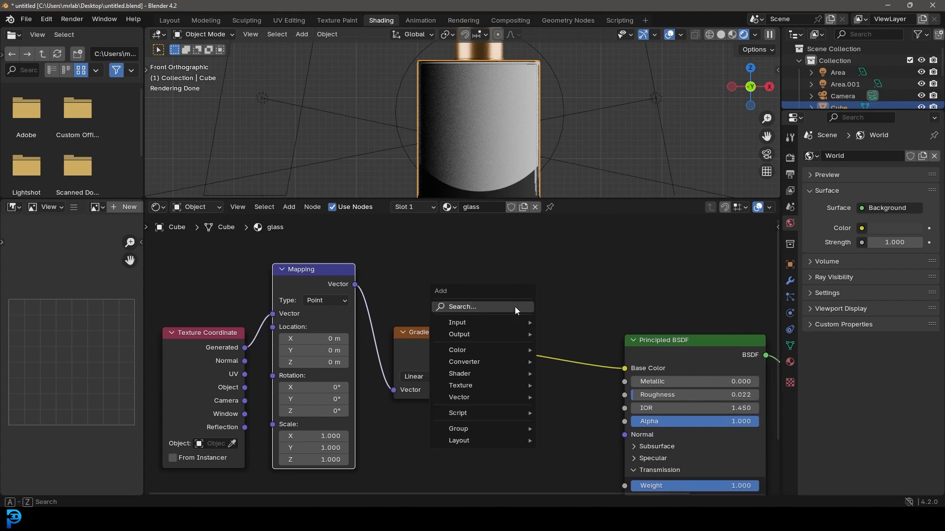
{"action": "type", "text": "colo"}
{"action": "left_click", "coordinate": [578, 340]}
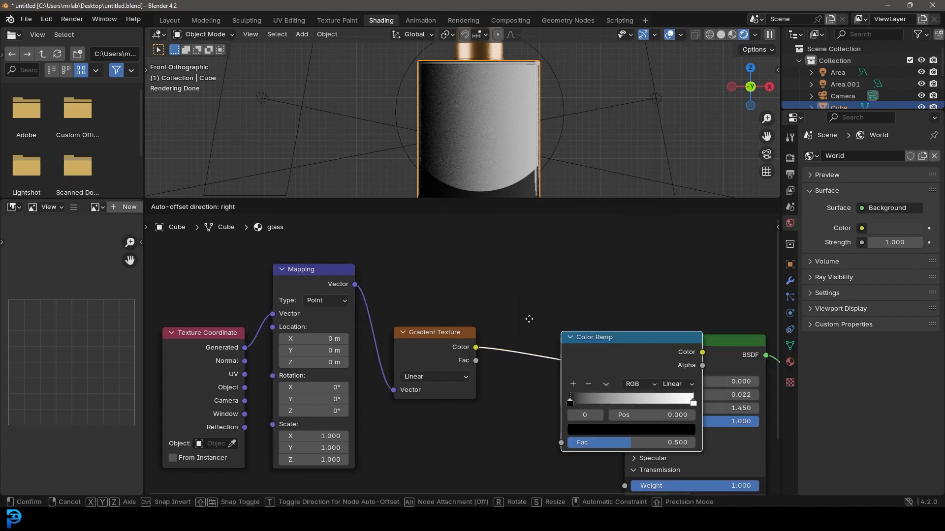
{"action": "left_click", "coordinate": [485, 301]}
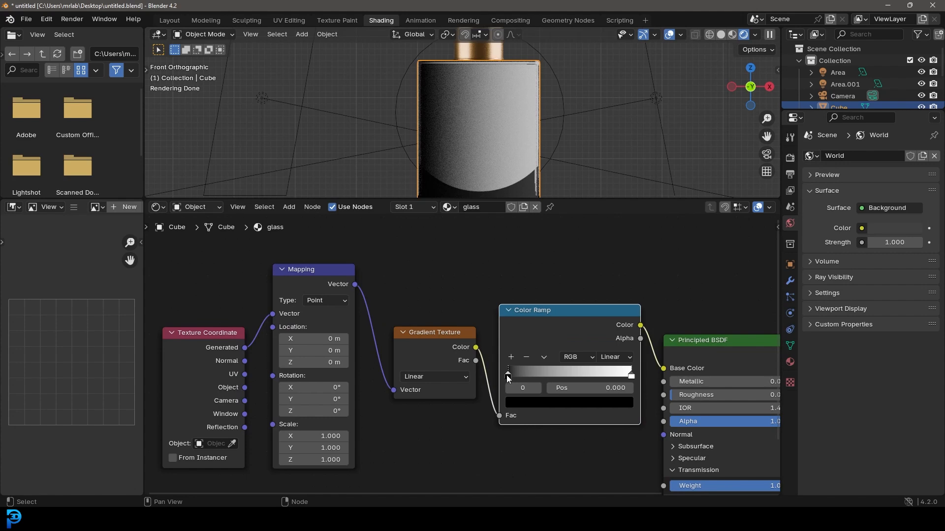
Step: Change the Color Ramp's black stop to a muted blue with hue 0.581, saturation 0.684 and value 0.227
{"action": "left_click", "coordinate": [561, 402]}
{"action": "left_click_drag", "start_coordinate": [625, 299], "coordinate": [624, 289]}
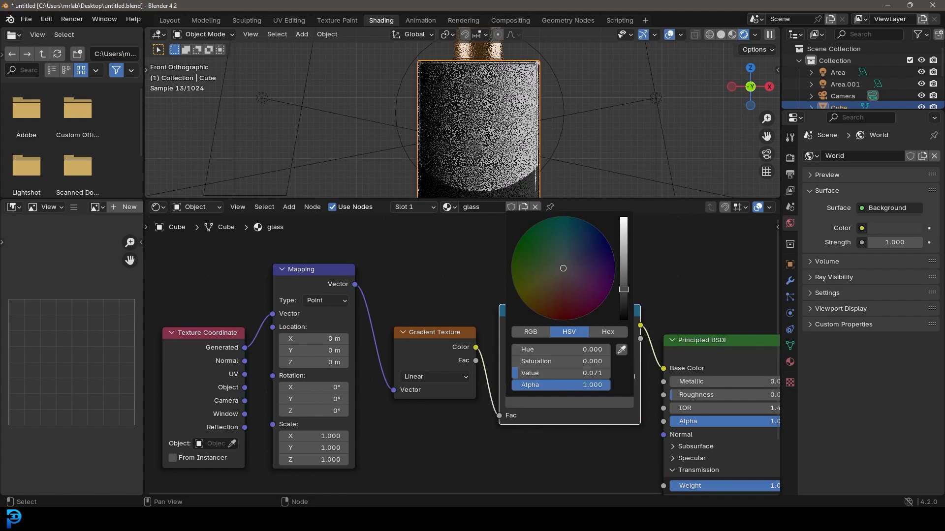
{"action": "left_click", "coordinate": [576, 253]}
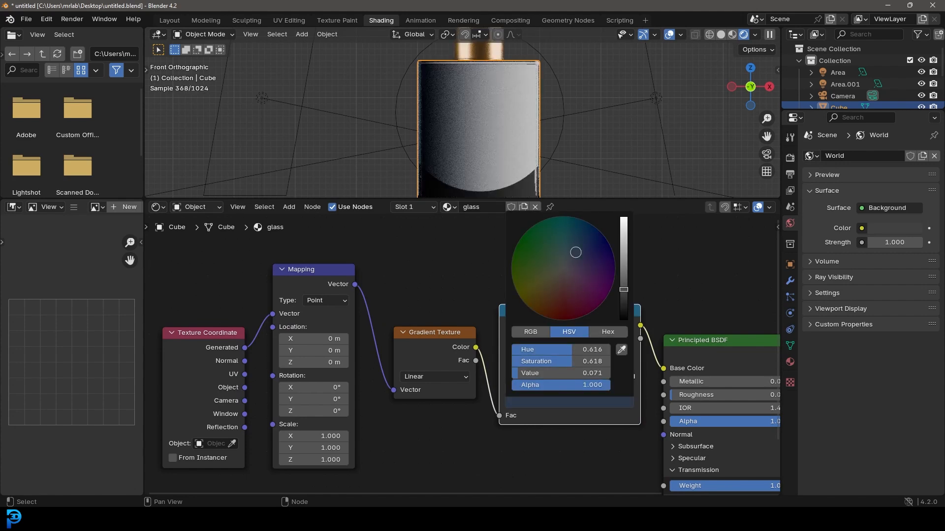
{"action": "left_click", "coordinate": [571, 248]}
{"action": "left_click", "coordinate": [624, 267]}
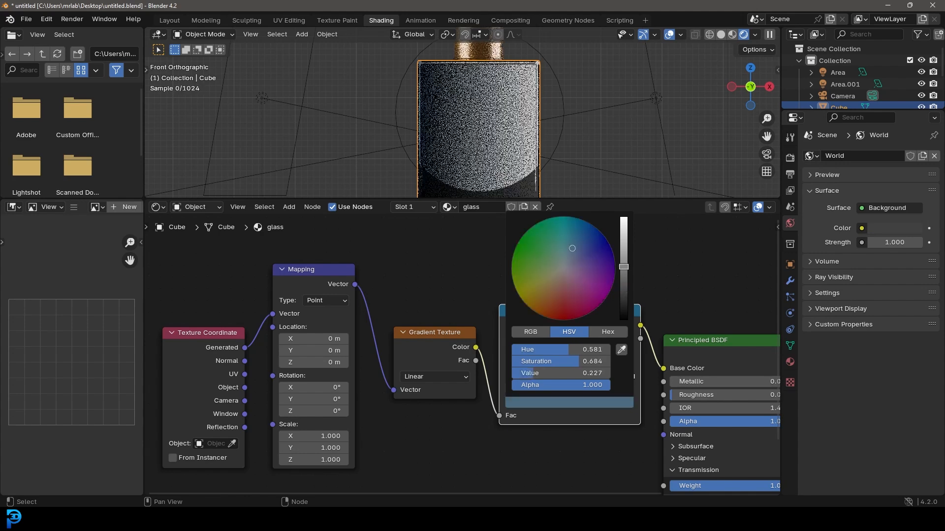
Step: Move the Color Ramp's white stop to position 0.733, keeping it pure white, and shift the blue stop slightly inward
{"action": "left_click_drag", "start_coordinate": [631, 377], "coordinate": [579, 377]}
{"action": "left_click", "coordinate": [583, 403]}
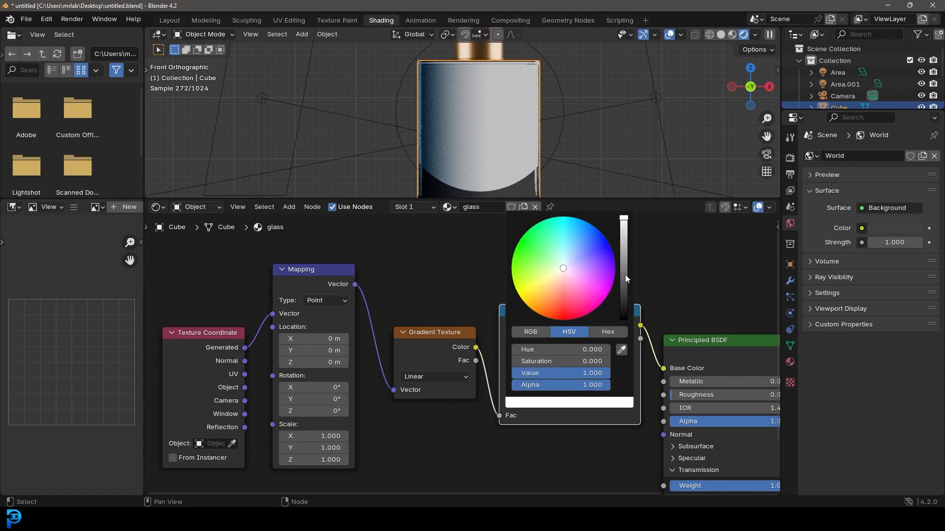
{"action": "left_click_drag", "start_coordinate": [623, 222], "coordinate": [623, 216]}
{"action": "scroll", "coordinate": [594, 318], "scroll_direction": "down", "scroll_amount": 4}
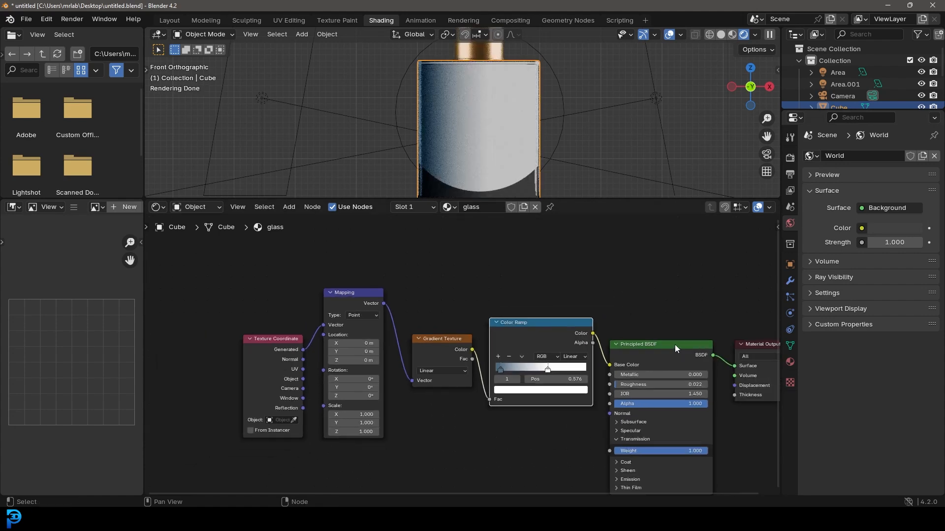
{"action": "middle_click_drag", "start_coordinate": [675, 347], "coordinate": [576, 295]}
{"action": "middle_click_drag", "start_coordinate": [522, 141], "coordinate": [412, 84]}
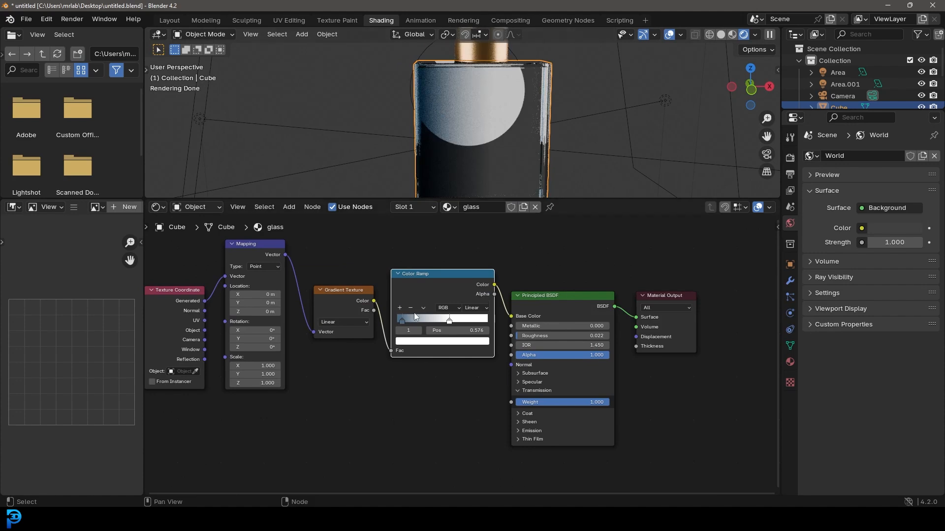
{"action": "left_click_drag", "start_coordinate": [403, 322], "coordinate": [468, 323]}
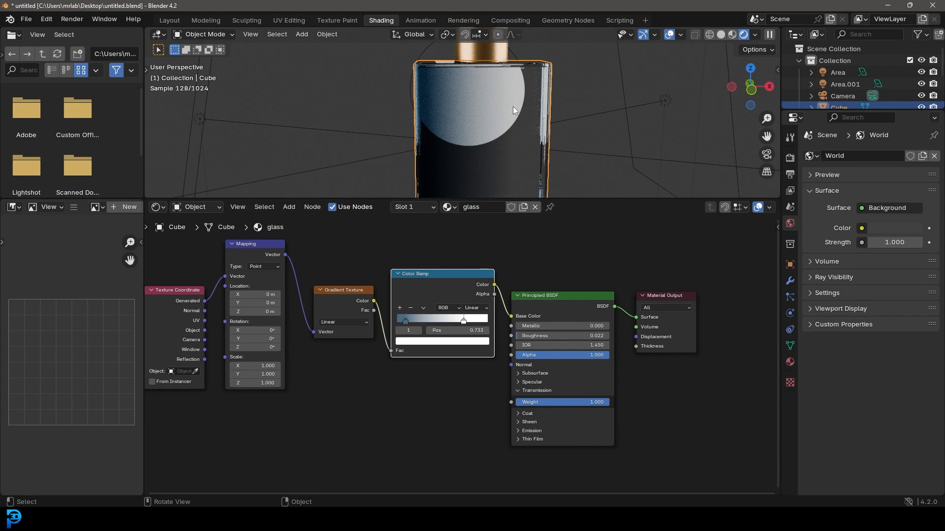
Step: Add a plane in front view and rotate it 90° around X so that it stands upright
{"action": "key", "text": "KP_1"}
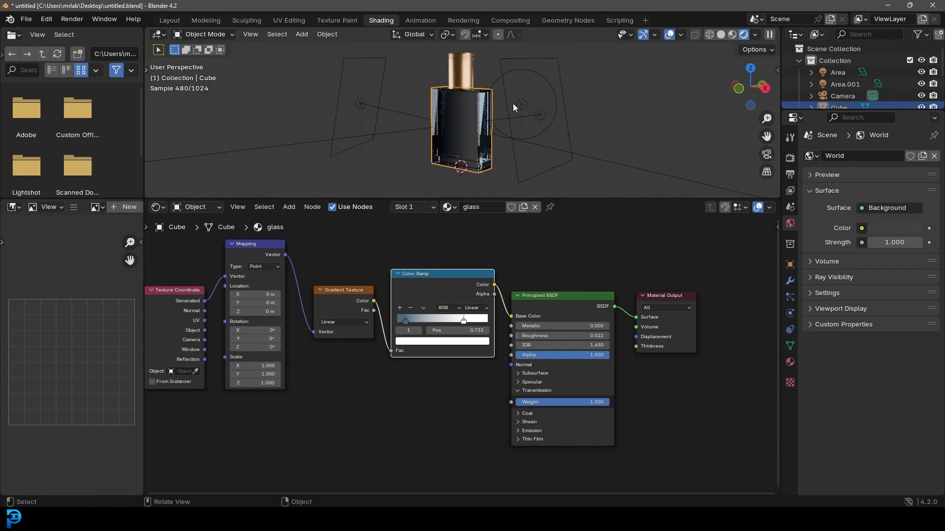
{"action": "key", "text": "shift+a"}
{"action": "mouse_move", "coordinate": [497, 119]}
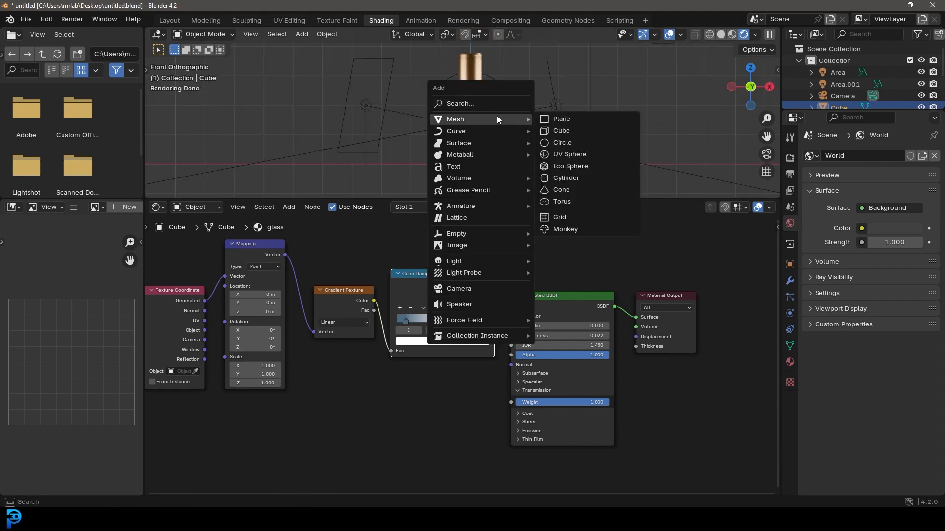
{"action": "left_click", "coordinate": [577, 122]}
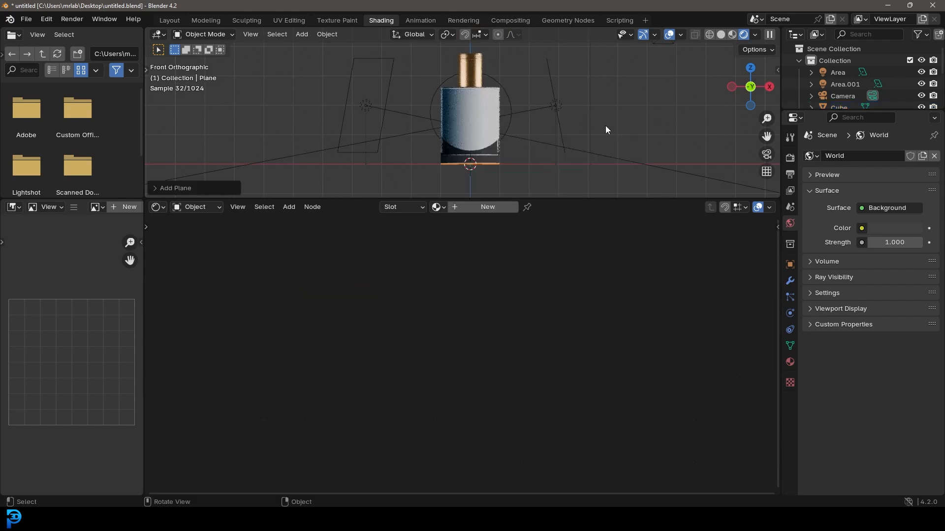
{"action": "type", "text": "rx90"}
{"action": "key", "text": "Return"}
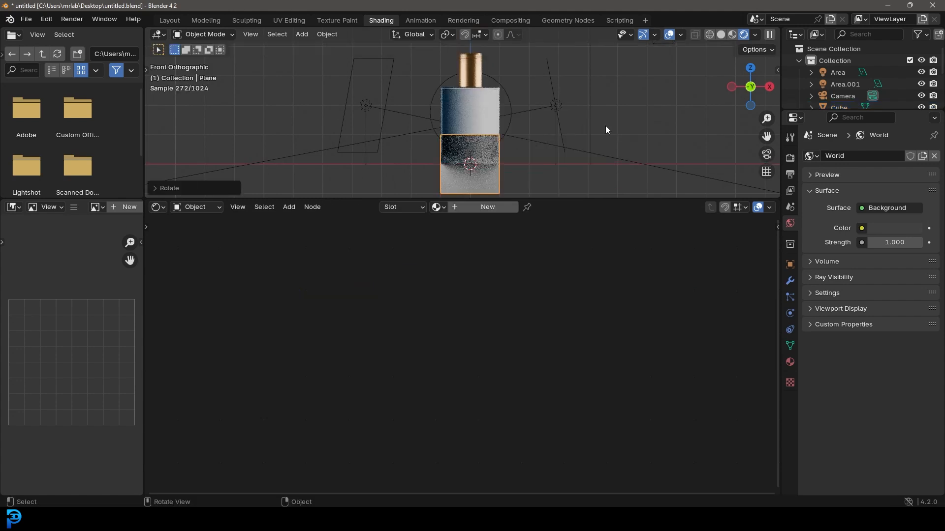
Step: Move the upright plane well behind the bottle in side view and check it through the camera
{"action": "key", "text": "KP_3"}
{"action": "scroll", "coordinate": [605, 130], "scroll_direction": "down", "scroll_amount": 5}
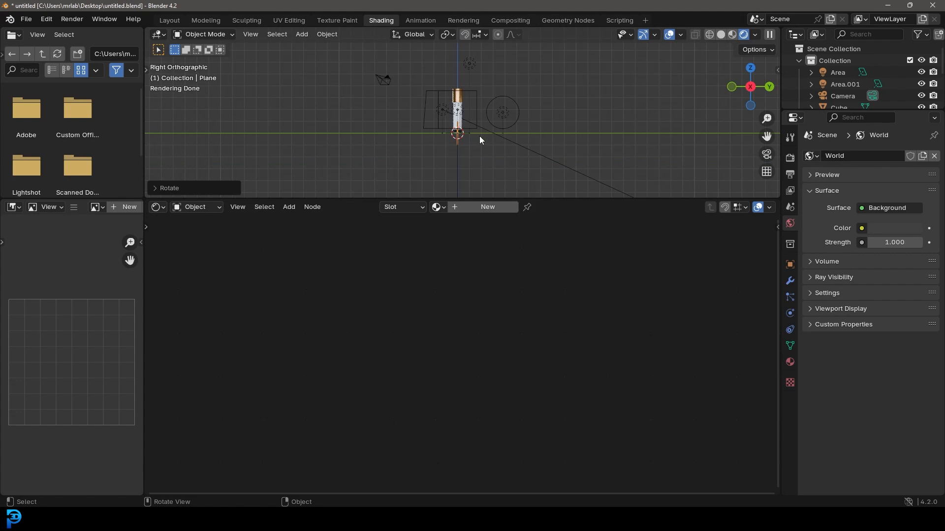
{"action": "key", "text": "g"}
{"action": "left_click", "coordinate": [651, 134]}
{"action": "key", "text": "KP_0"}
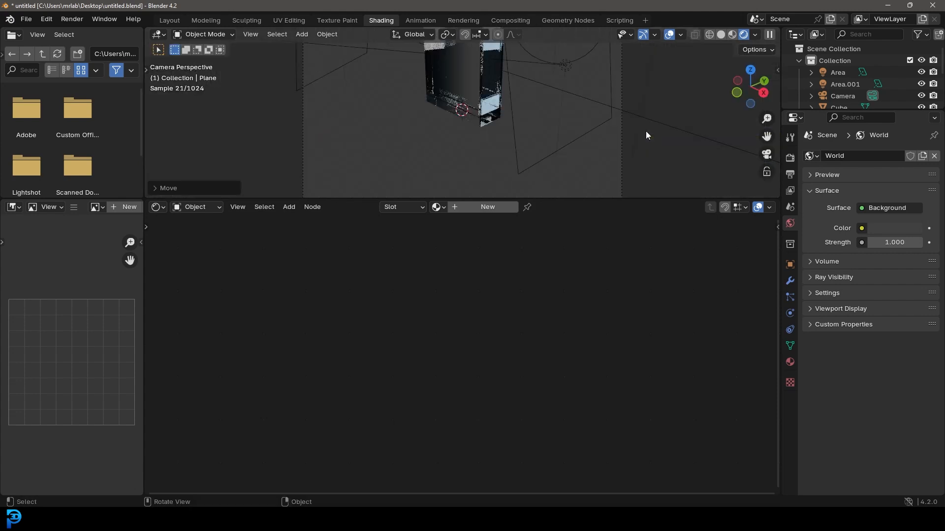
Step: Scale the plane up more than four times and stretch it along X into a wide backdrop behind the bottle
{"action": "key", "text": "KP_1"}
{"action": "scroll", "coordinate": [645, 131], "scroll_direction": "up", "scroll_amount": 3}
{"action": "key", "text": "s"}
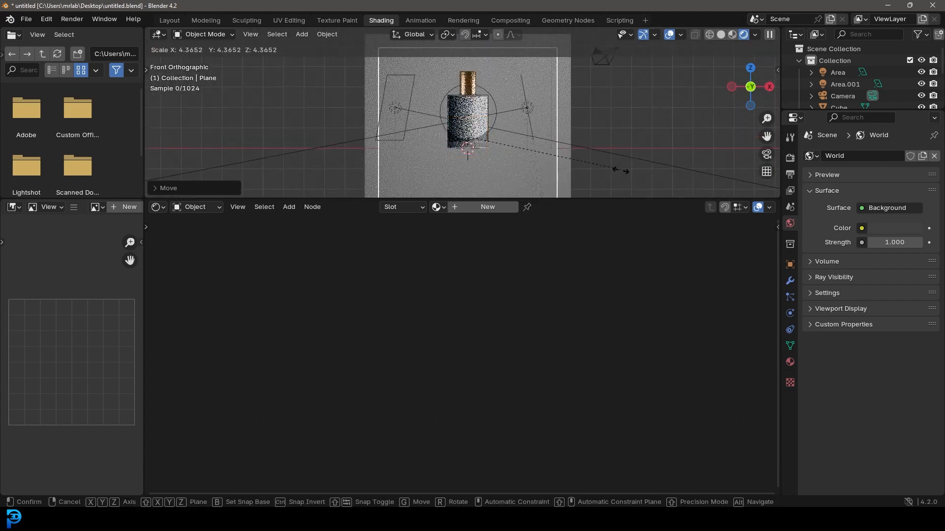
{"action": "left_click", "coordinate": [640, 174]}
{"action": "key", "text": "x"}
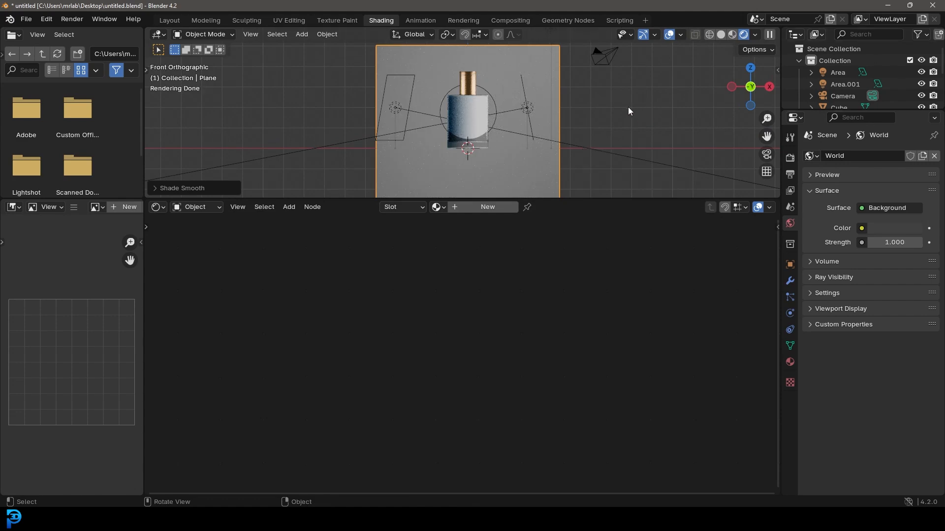
{"action": "scroll", "coordinate": [627, 109], "scroll_direction": "up", "scroll_amount": 1}
{"action": "key", "text": "s"}
{"action": "key", "text": "x"}
{"action": "left_click", "coordinate": [705, 124]}
Step: Give the backdrop plane a new material with a near-black base color, value about 0.022, with a slight cool tint
{"action": "left_click", "coordinate": [493, 207]}
{"action": "scroll", "coordinate": [490, 298], "scroll_direction": "up", "scroll_amount": 1}
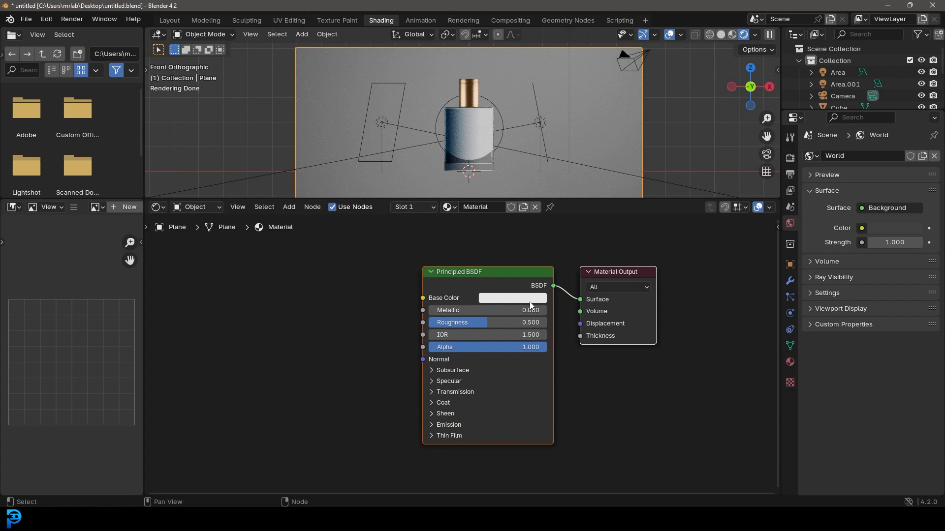
{"action": "left_click", "coordinate": [529, 300]}
{"action": "left_click", "coordinate": [587, 211]}
{"action": "left_click_drag", "start_coordinate": [588, 212], "coordinate": [588, 206]}
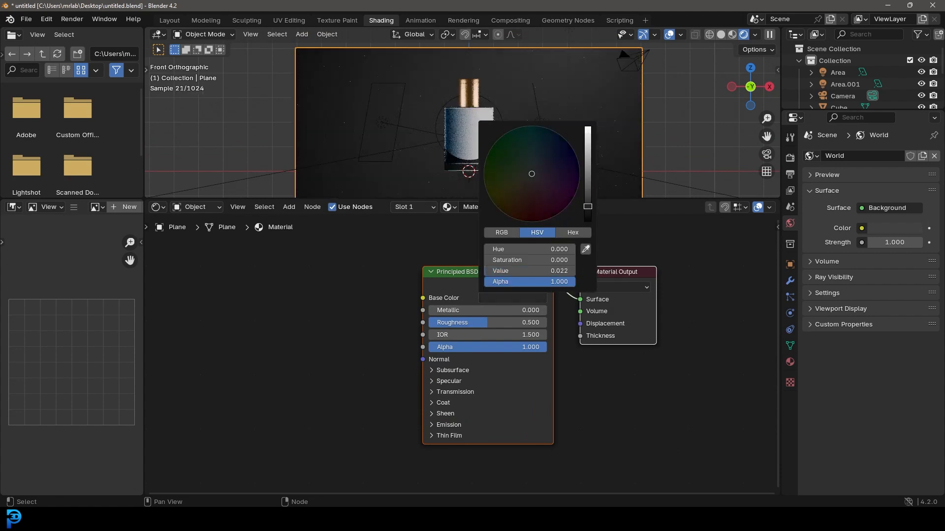
{"action": "left_click_drag", "start_coordinate": [526, 164], "coordinate": [534, 168]}
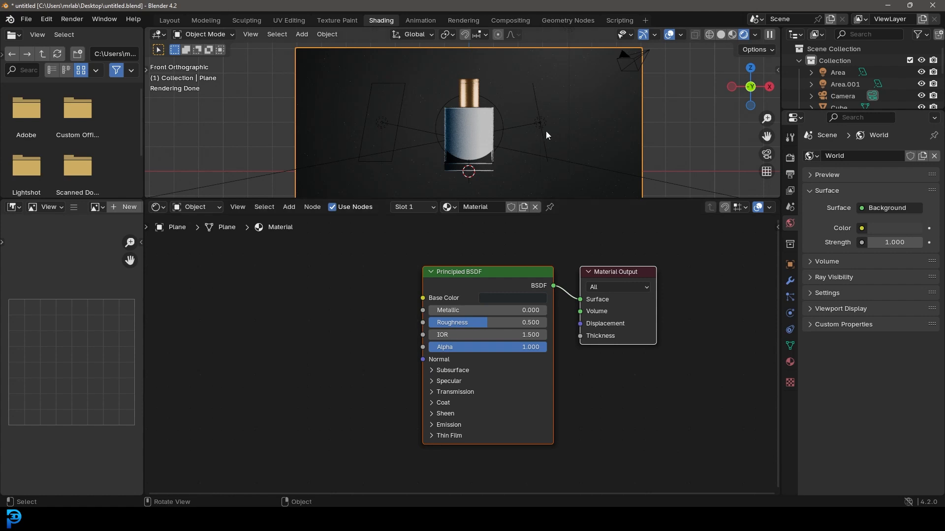
Step: Select the camera object in the viewport and delete it from the scene
{"action": "left_click", "coordinate": [646, 52]}
{"action": "key", "text": "x"}
{"action": "left_click", "coordinate": [647, 52]}
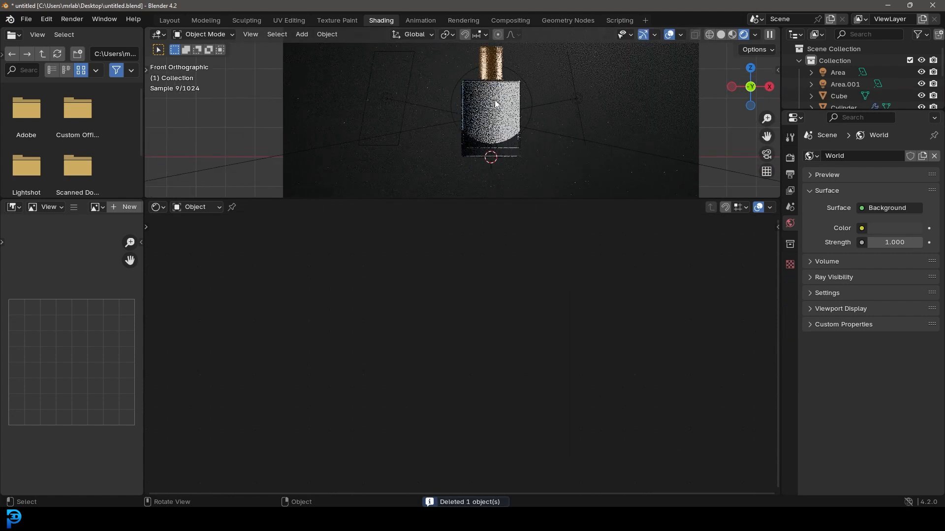
Step: Add a new camera at the bottle's base and move it back along Y to stand in front of the bottle
{"action": "key", "text": "shift+a"}
{"action": "left_click", "coordinate": [447, 270]}
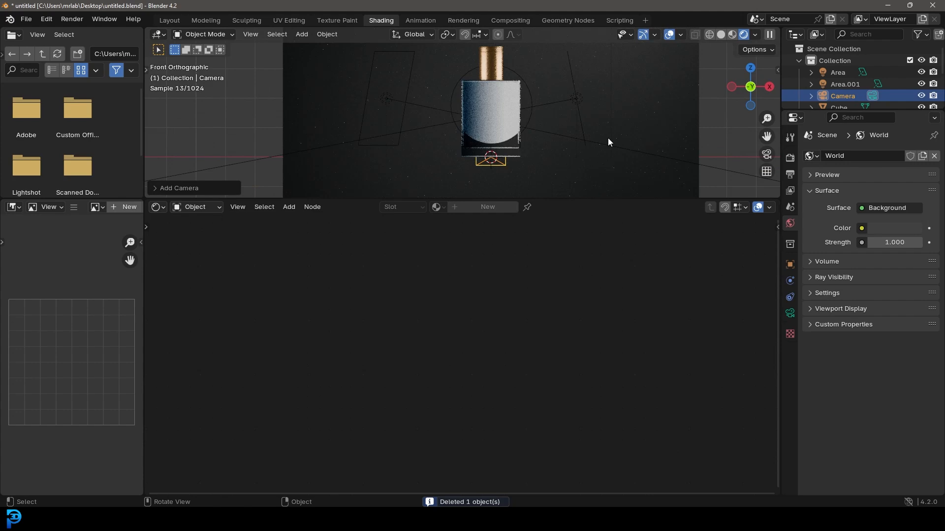
{"action": "middle_click_drag", "start_coordinate": [599, 146], "coordinate": [505, 143]}
{"action": "key", "text": "g"}
{"action": "key", "text": "y"}
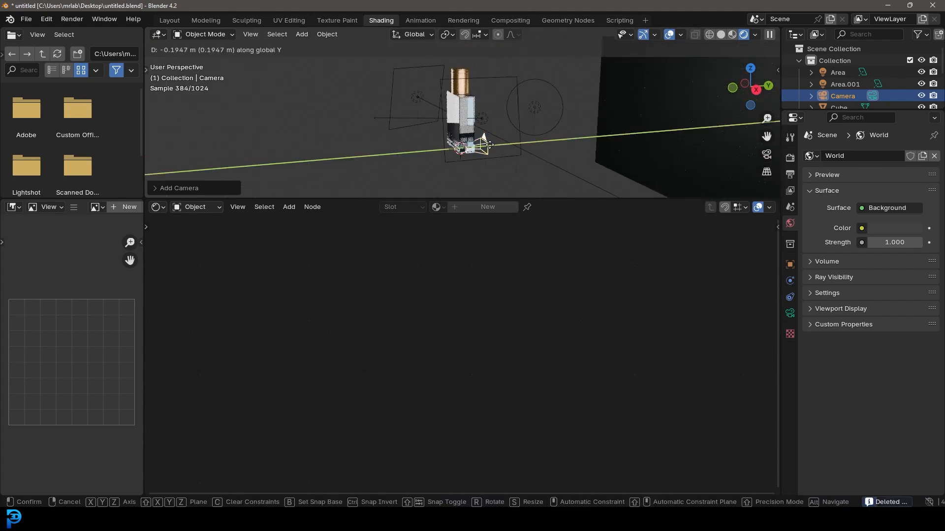
{"action": "left_click", "coordinate": [294, 149]}
Step: Pull the camera farther back along its local Z and raise it so the glass body is framed in camera view
{"action": "key", "text": "KP_0"}
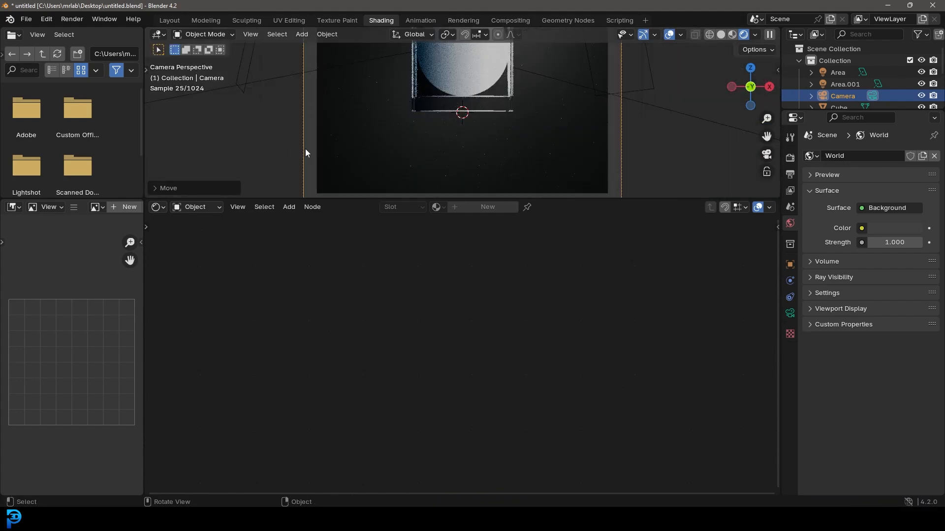
{"action": "key", "text": "g"}
{"action": "key", "text": "z"}
{"action": "key", "text": "z"}
{"action": "right_click", "coordinate": [495, 125]}
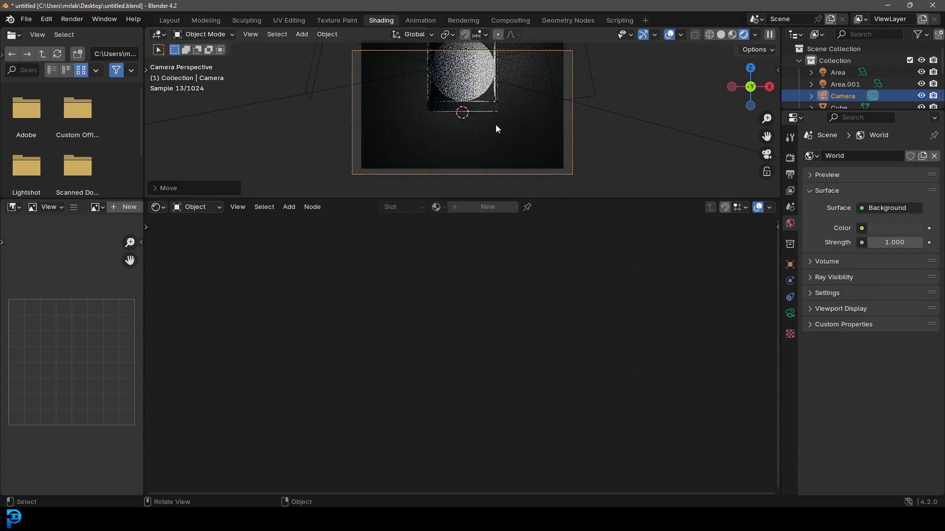
{"action": "key", "text": "g"}
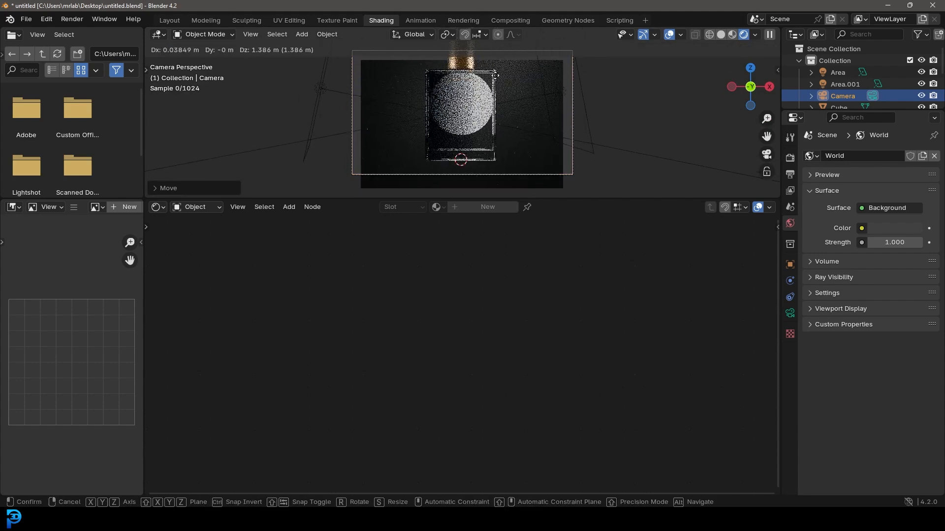
{"action": "left_click", "coordinate": [495, 108]}
{"action": "scroll", "coordinate": [496, 108], "scroll_direction": "up", "scroll_amount": 2}
{"action": "scroll", "coordinate": [502, 110], "scroll_direction": "down", "scroll_amount": 1}
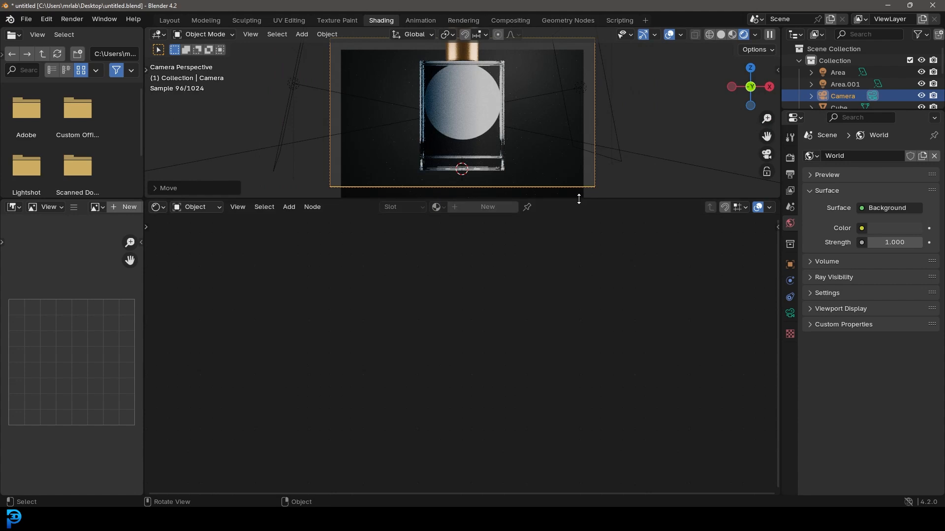
Step: Shift the backdrop plane to center it in camera view and scale it up by about a third to cover the frame
{"action": "left_click_drag", "start_coordinate": [578, 199], "coordinate": [566, 332]}
{"action": "scroll", "coordinate": [571, 162], "scroll_direction": "up", "scroll_amount": 2}
{"action": "left_click", "coordinate": [571, 162]}
{"action": "scroll", "coordinate": [570, 177], "scroll_direction": "down", "scroll_amount": 1}
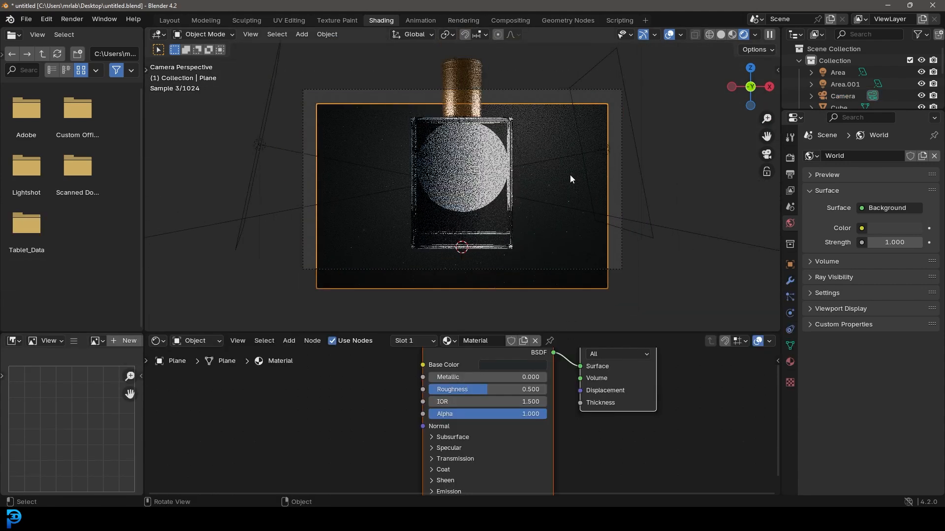
{"action": "key", "text": "g"}
{"action": "left_click", "coordinate": [577, 180]}
{"action": "key", "text": "s"}
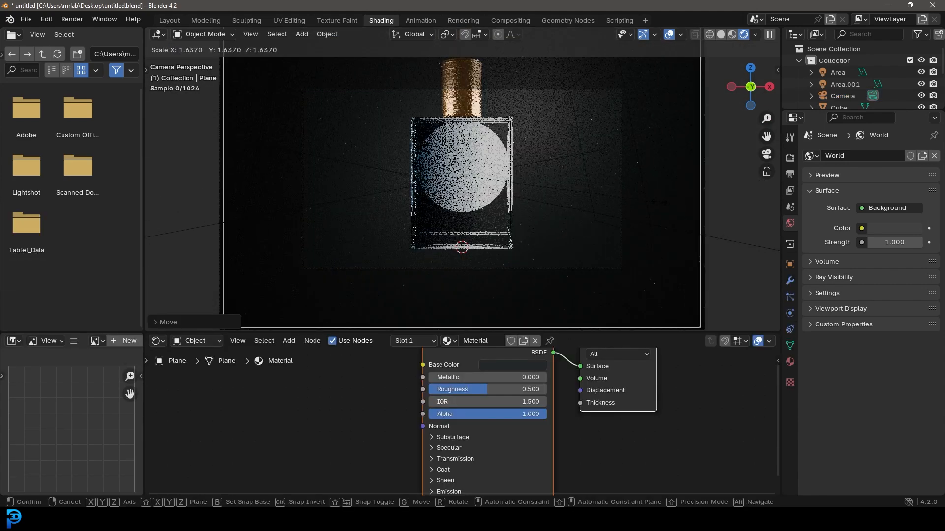
{"action": "left_click", "coordinate": [624, 192]}
Step: Set a render region around the whole camera frame and check the scene from the side and through the camera
{"action": "key", "text": "b"}
{"action": "left_click_drag", "start_coordinate": [268, 41], "coordinate": [684, 298]}
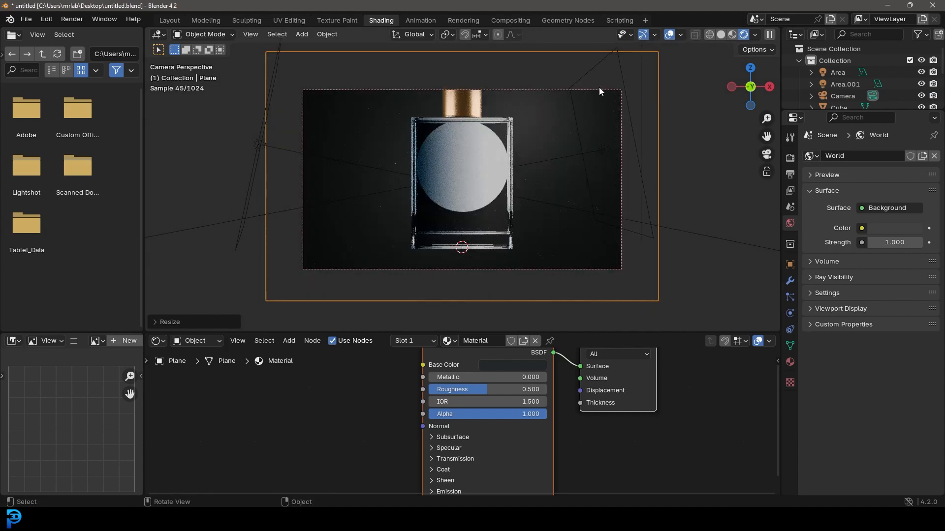
{"action": "middle_click_drag", "start_coordinate": [604, 116], "coordinate": [592, 141]}
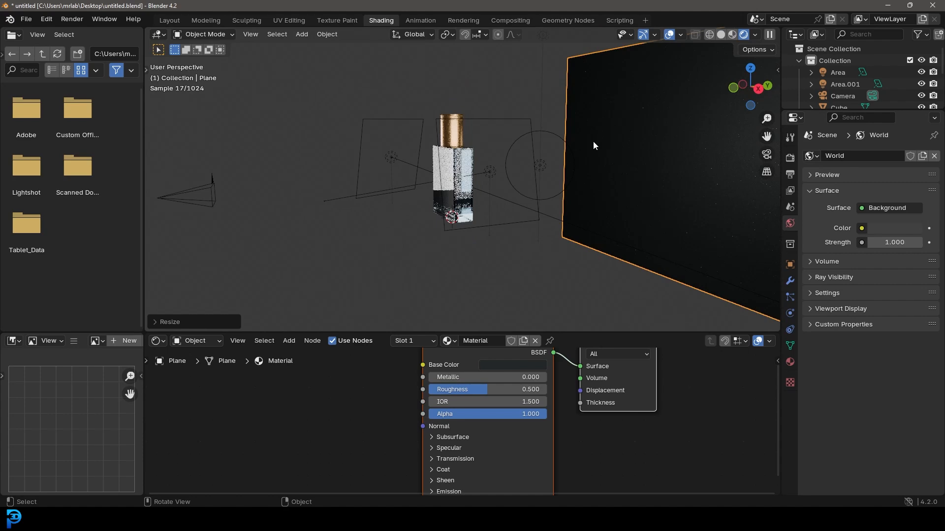
{"action": "key", "text": "KP_0"}
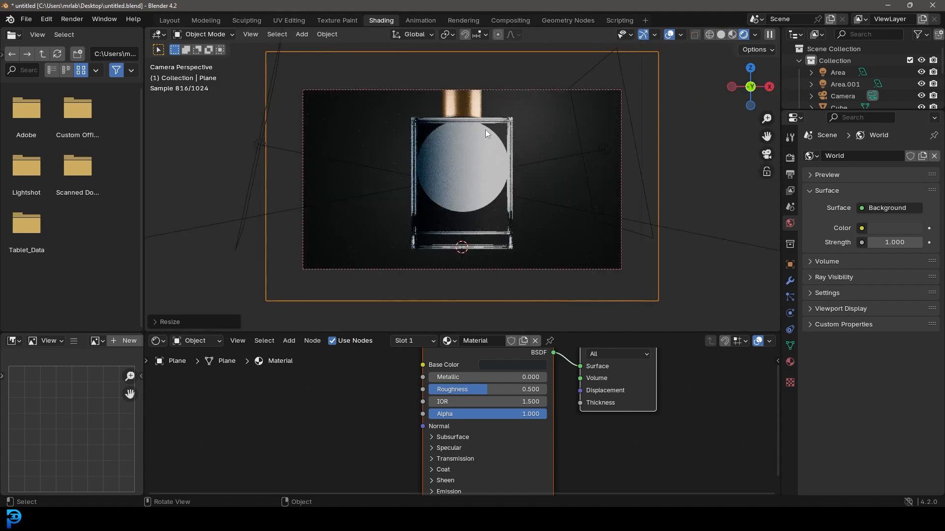
Step: Select the point light behind the bottle and reposition it near the middle of the glass in camera view
{"action": "left_click", "coordinate": [497, 165]}
{"action": "middle_click_drag", "start_coordinate": [485, 129], "coordinate": [537, 155]}
{"action": "left_click", "coordinate": [532, 155]}
{"action": "key", "text": "KP_0"}
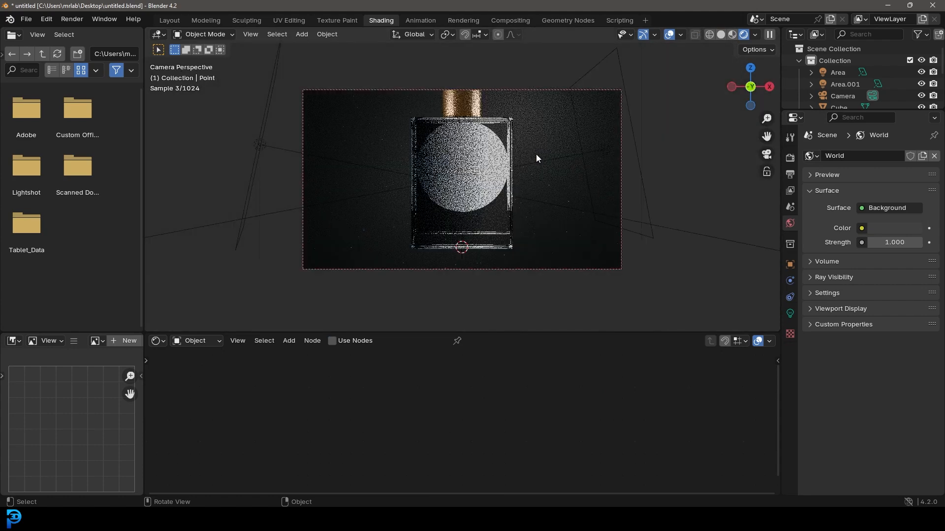
{"action": "key", "text": "g"}
{"action": "left_click", "coordinate": [518, 155]}
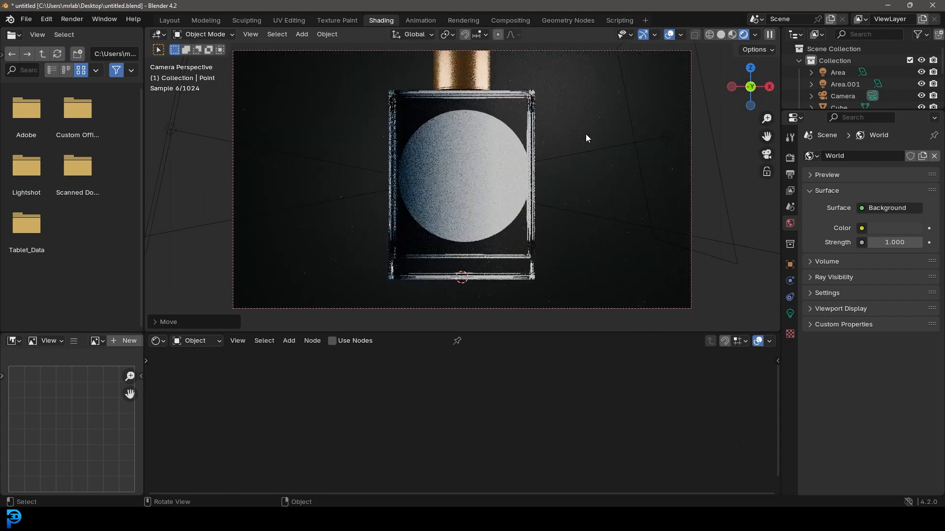
Step: Push the point light back along Y by more than 4 m toward the backdrop, then shift it to the bottle's upper-left area
{"action": "key", "text": "KP_0"}
{"action": "key", "text": "g"}
{"action": "key", "text": "y"}
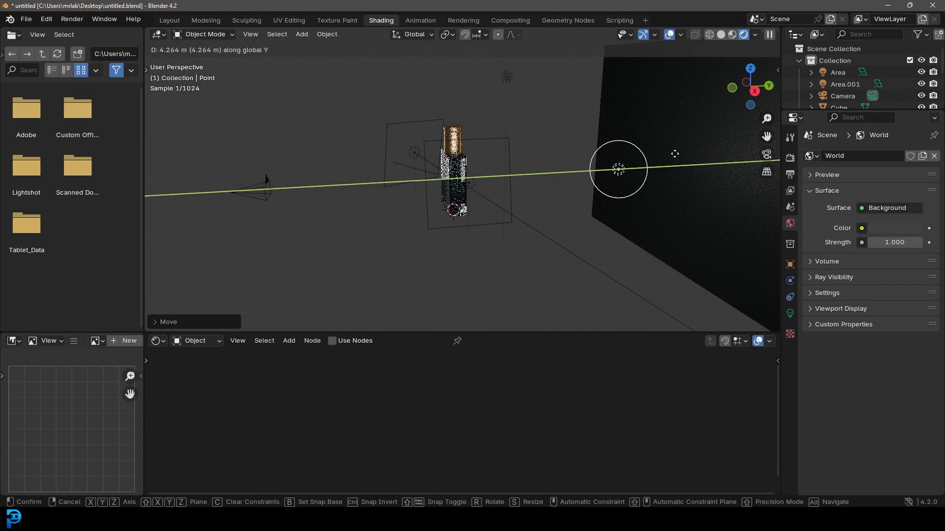
{"action": "left_click", "coordinate": [681, 152]}
{"action": "key", "text": "KP_0"}
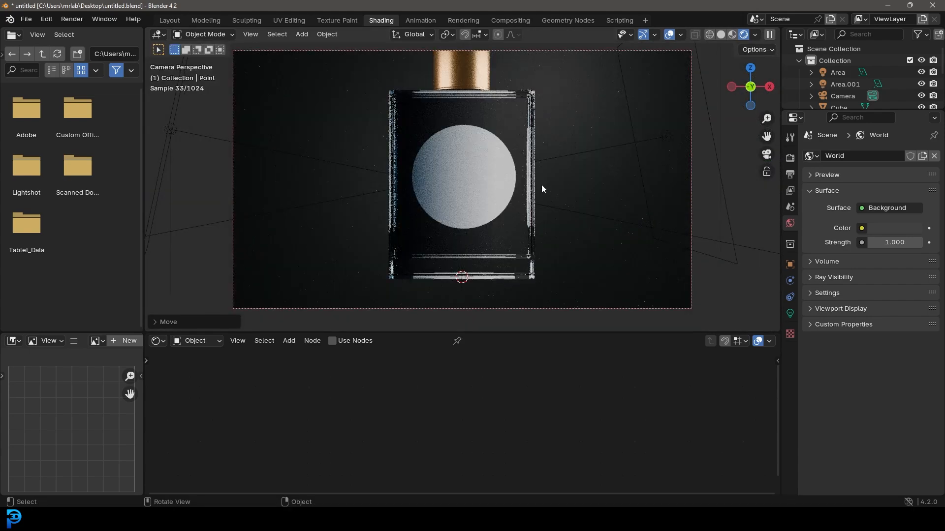
{"action": "key", "text": "g"}
{"action": "left_click", "coordinate": [513, 141]}
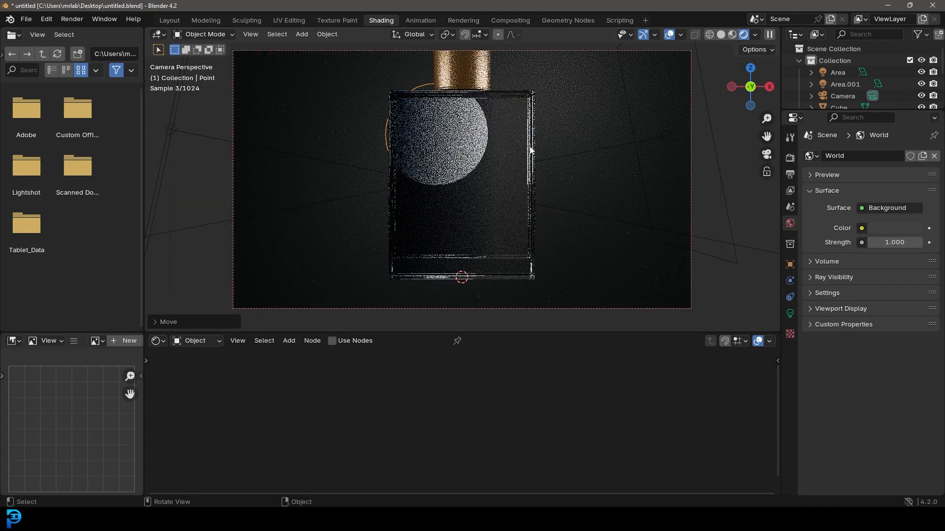
Step: Set the point light's radius to 0.49 m and power to 93.1 W, and tint its color light blue
{"action": "left_click", "coordinate": [790, 313]}
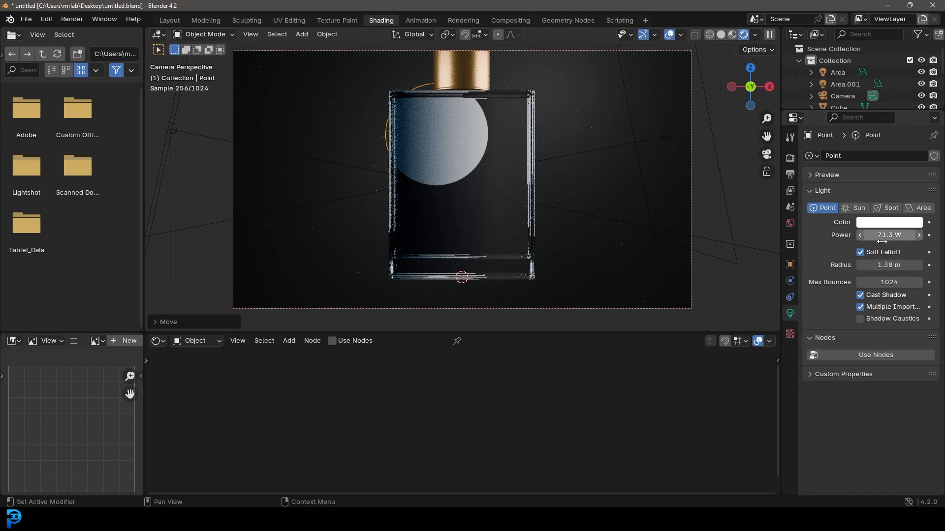
{"action": "left_click_drag", "start_coordinate": [882, 238], "coordinate": [875, 266]}
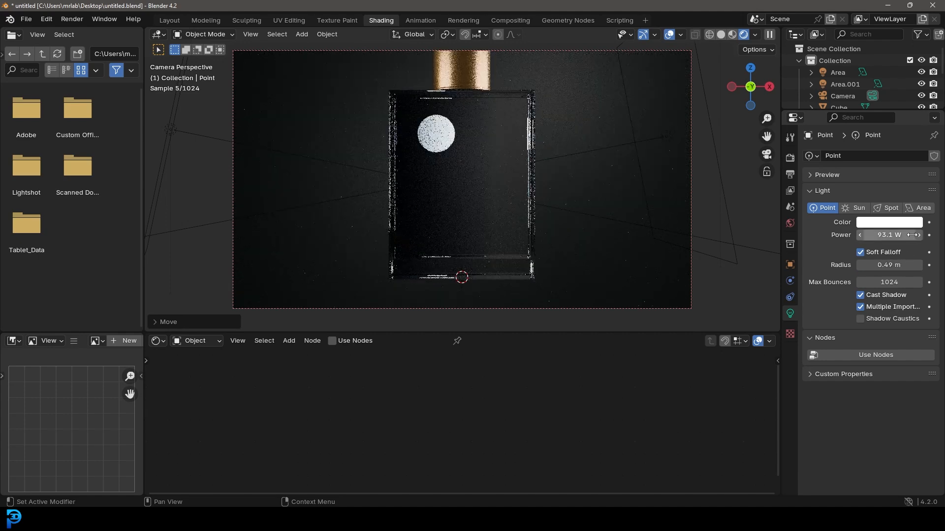
{"action": "left_click", "coordinate": [904, 224]}
{"action": "left_click", "coordinate": [861, 80]}
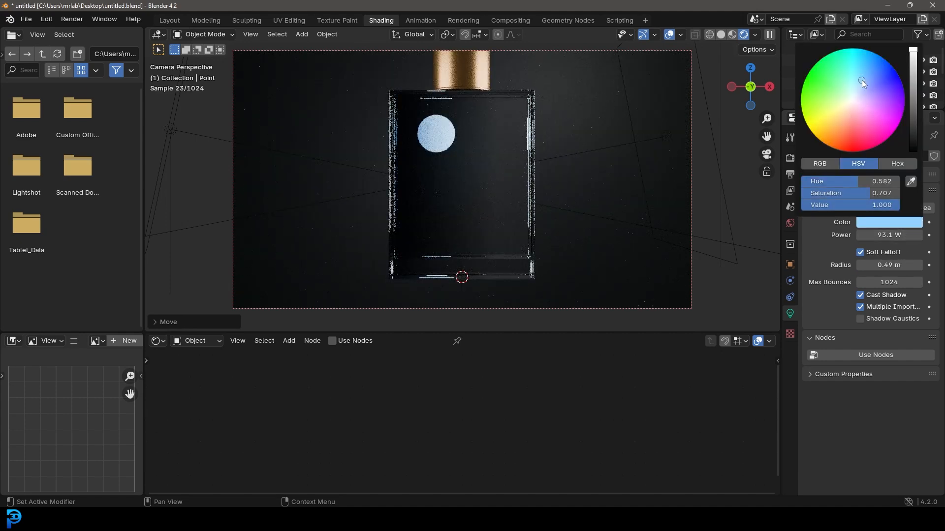
{"action": "scroll", "coordinate": [503, 210], "scroll_direction": "down", "scroll_amount": 3}
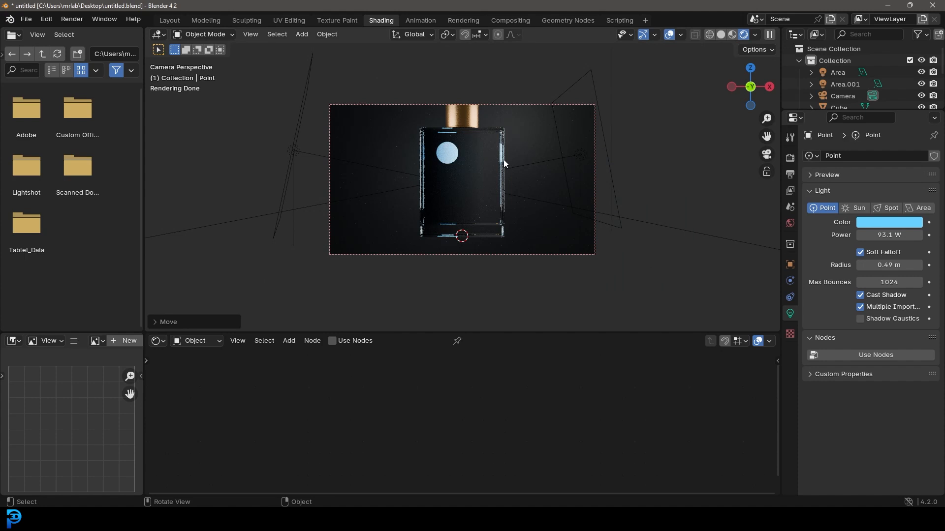
Step: Switch to solid shading and hide all the lights, the backdrop plane and the camera
{"action": "key", "text": "z"}
{"action": "left_click", "coordinate": [515, 164]}
{"action": "mouse_move", "coordinate": [515, 163]}
{"action": "middle_mouse_down"}
{"action": "mouse_move", "coordinate": [459, 160]}
{"action": "mouse_move", "coordinate": [471, 197]}
{"action": "middle_mouse_up"}
{"action": "left_click_drag", "start_coordinate": [577, 268], "coordinate": [489, 54]}
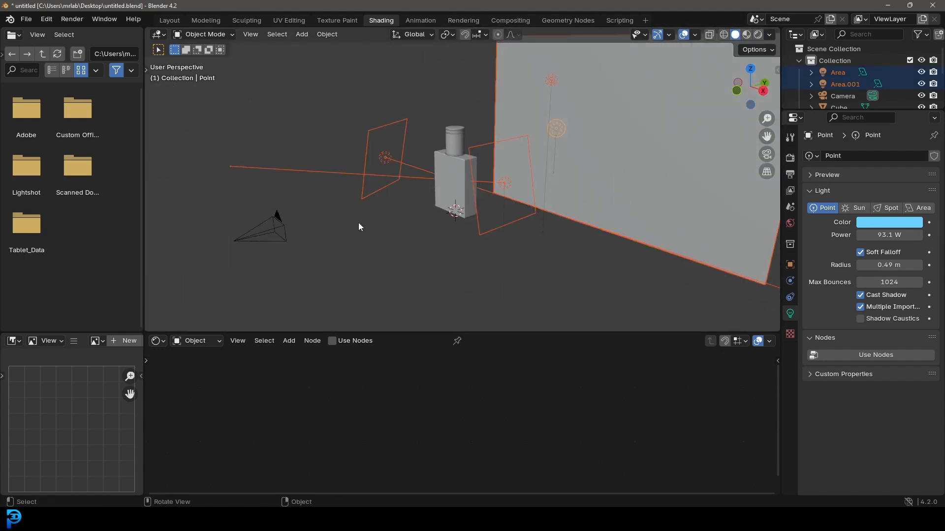
{"action": "left_click", "coordinate": [264, 228], "text": "shift"}
{"action": "scroll", "coordinate": [574, 124], "scroll_direction": "down", "scroll_amount": 2}
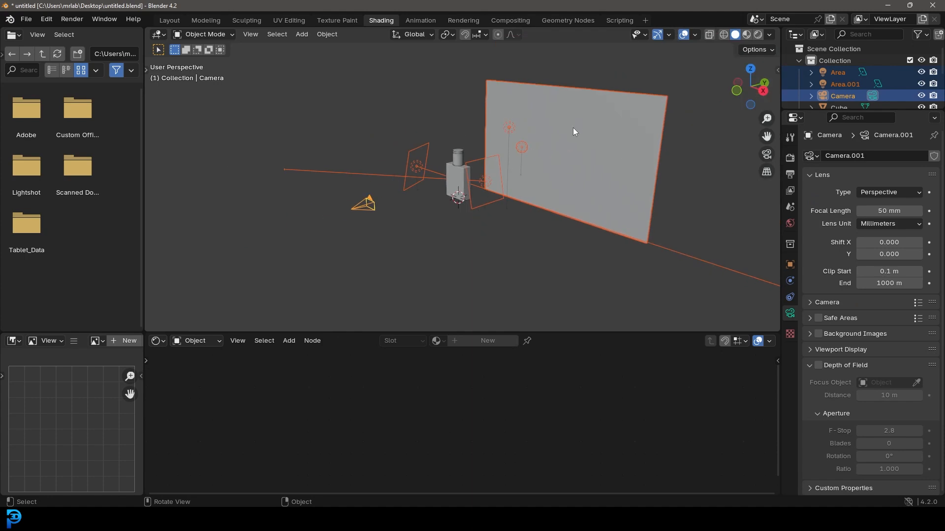
{"action": "key", "text": "h"}
Step: Select the glass bottle body and hide it so the cap can be worked on from below
{"action": "middle_click_drag", "start_coordinate": [448, 187], "coordinate": [478, 176]}
{"action": "scroll", "coordinate": [497, 136], "scroll_direction": "up", "scroll_amount": 4}
{"action": "left_click", "coordinate": [476, 166]}
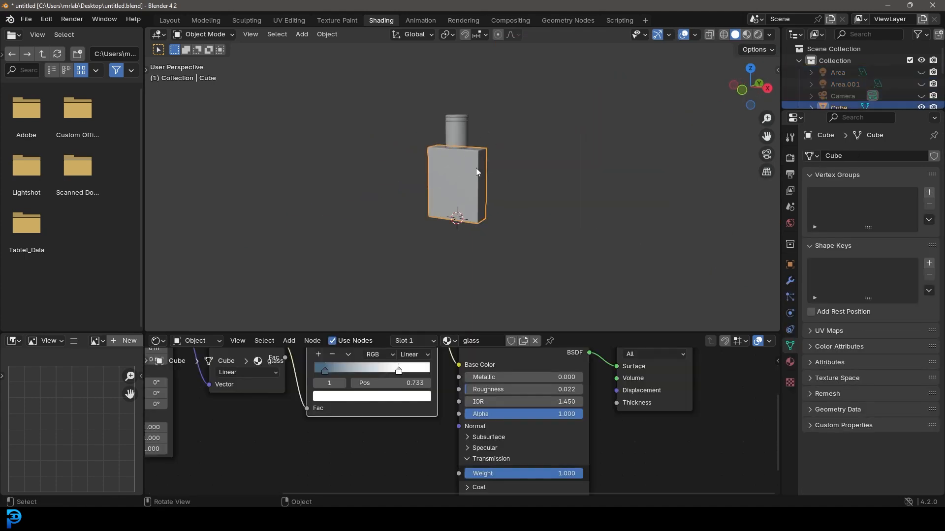
{"action": "key", "text": "h"}
{"action": "middle_click_drag", "start_coordinate": [443, 188], "coordinate": [477, 139]}
{"action": "scroll", "coordinate": [477, 138], "scroll_direction": "up", "scroll_amount": 6}
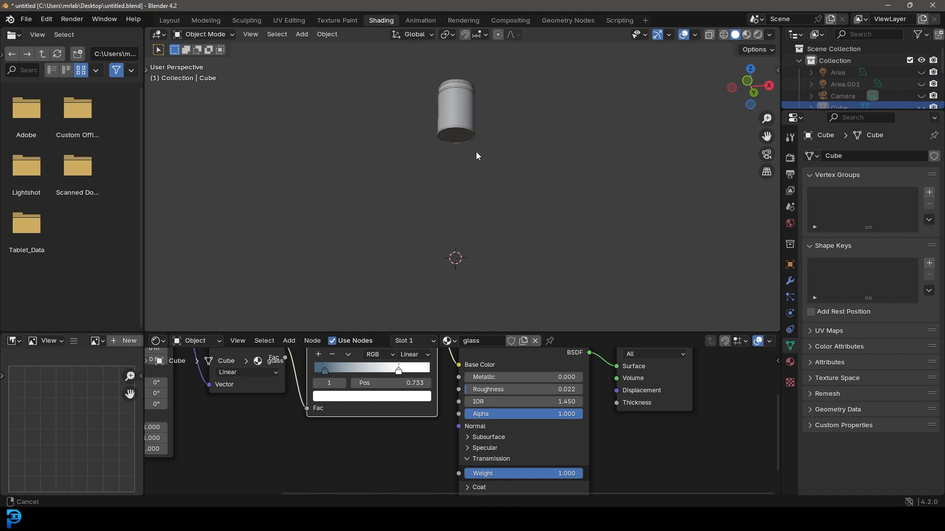
Step: Enter Edit Mode on the cap cylinder, select its bottom face and duplicate that face in place
{"action": "left_click", "coordinate": [455, 172]}
{"action": "middle_click_drag", "start_coordinate": [456, 172], "coordinate": [461, 148]}
{"action": "left_click", "coordinate": [461, 128]}
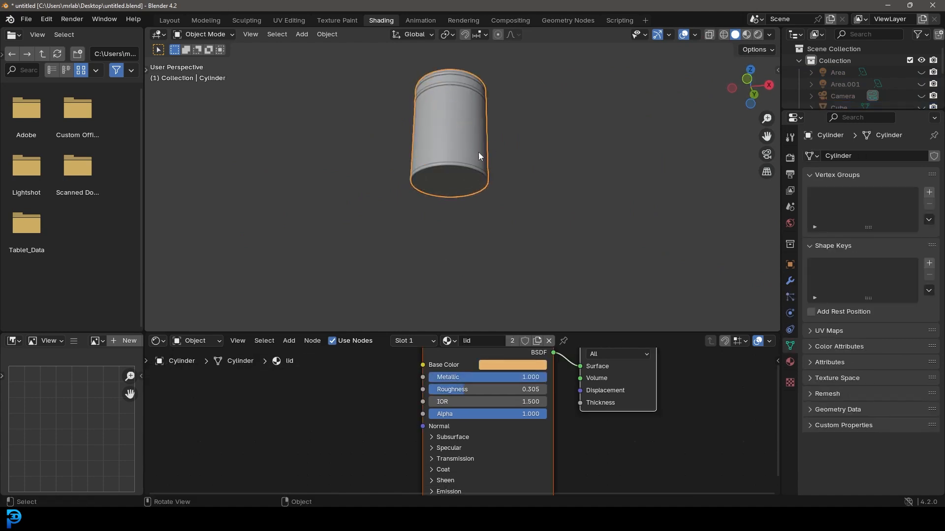
{"action": "key", "text": "Tab"}
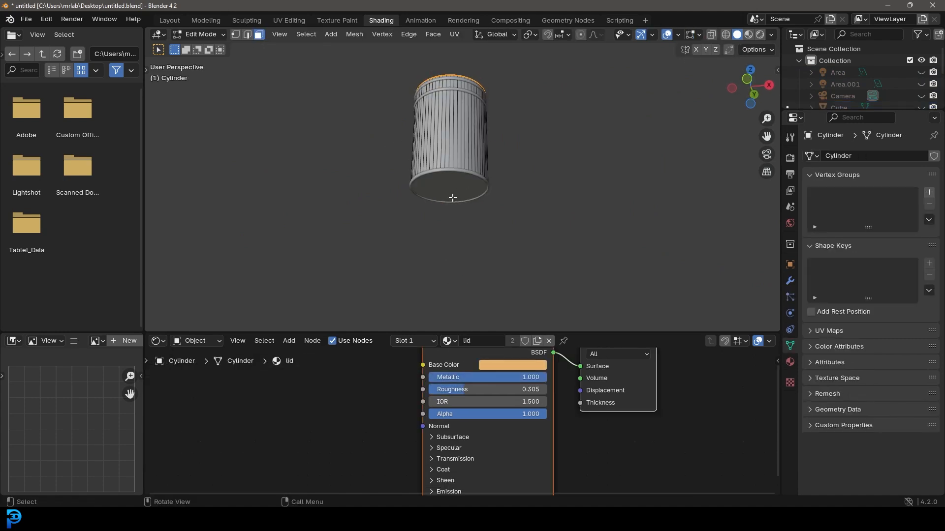
{"action": "left_click", "coordinate": [452, 198]}
{"action": "scroll", "coordinate": [465, 197], "scroll_direction": "up", "scroll_amount": 5}
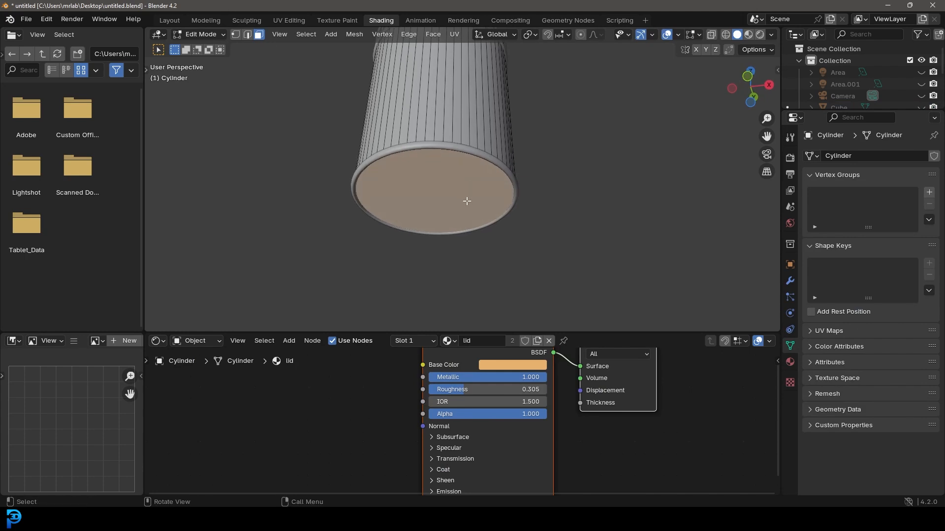
{"action": "key", "text": "shift+d"}
{"action": "right_click", "coordinate": [501, 191]}
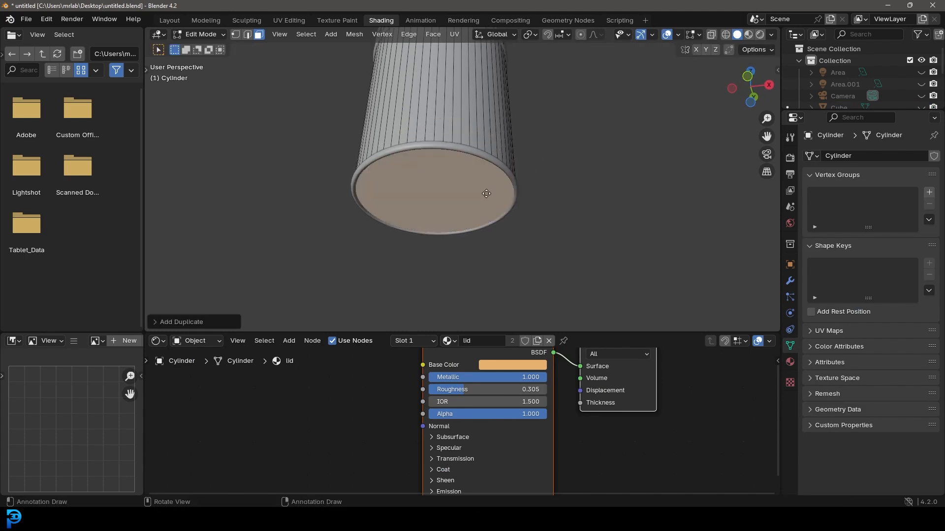
Step: Extrude the cap's bottom face slightly and narrow it, then extrude about 0.1 m more and taper the end inward
{"action": "key", "text": "e"}
{"action": "left_click", "coordinate": [497, 210]}
{"action": "key", "text": "s"}
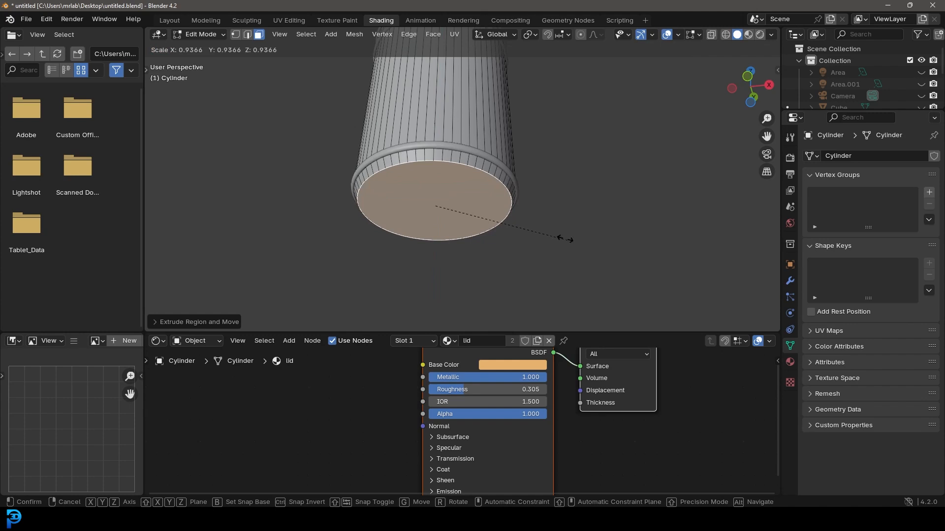
{"action": "left_click", "coordinate": [535, 229]}
{"action": "key", "text": "e"}
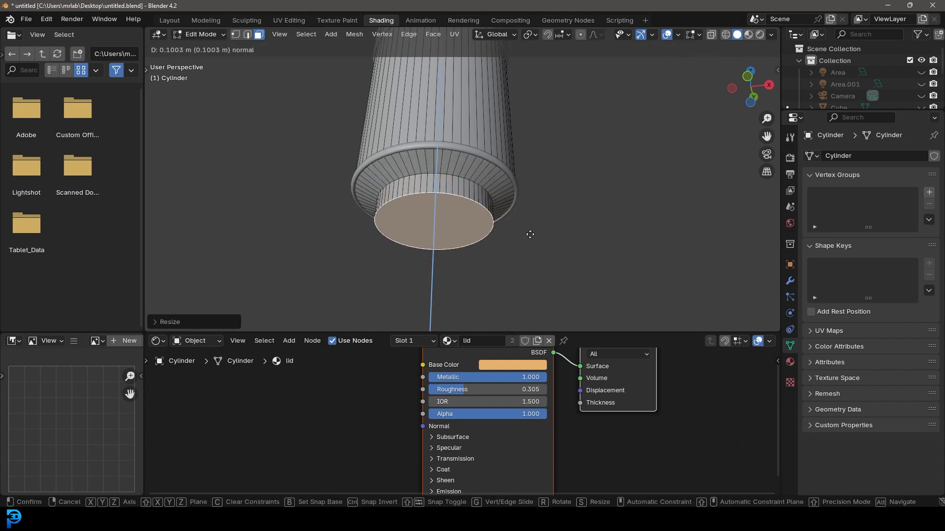
{"action": "left_click", "coordinate": [531, 232]}
{"action": "key", "text": "s"}
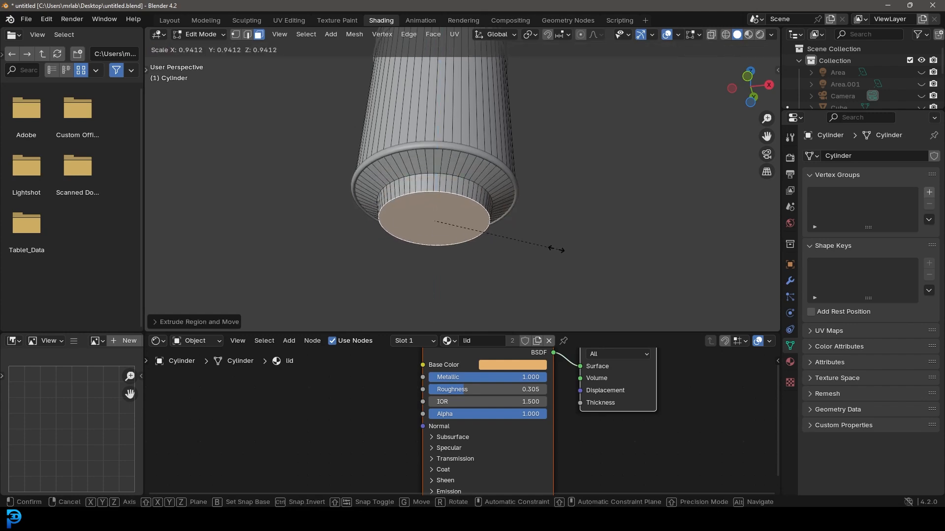
{"action": "left_click", "coordinate": [564, 250]}
Step: Shrink the lower end to a smaller inner face, extrude it into a shallow recess and scale that face down slightly
{"action": "key", "text": "s"}
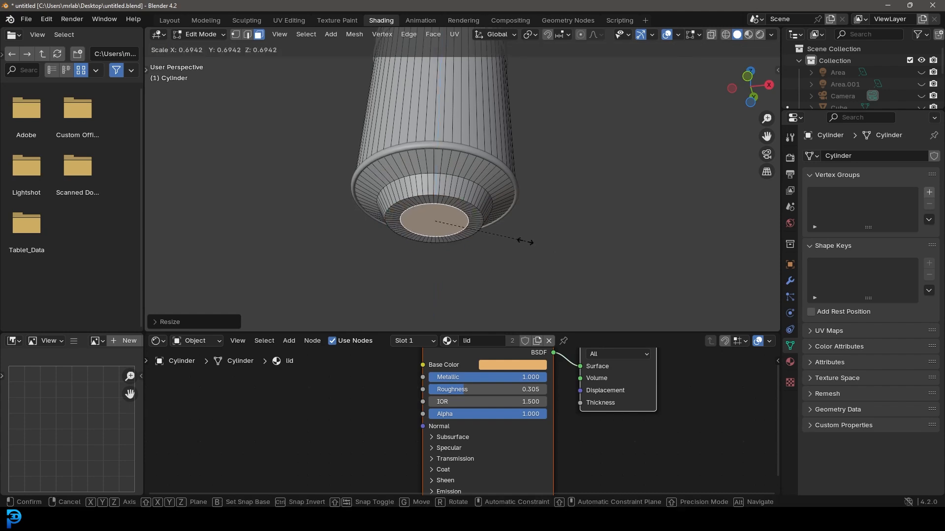
{"action": "left_click", "coordinate": [529, 244]}
{"action": "key", "text": "e"}
{"action": "left_click", "coordinate": [546, 235]}
{"action": "key", "text": "s"}
{"action": "left_click", "coordinate": [535, 235]}
Step: Extrude the recessed face downward about 0.17 m and scale its end down sharply to form a cone with a small tip
{"action": "key", "text": "e"}
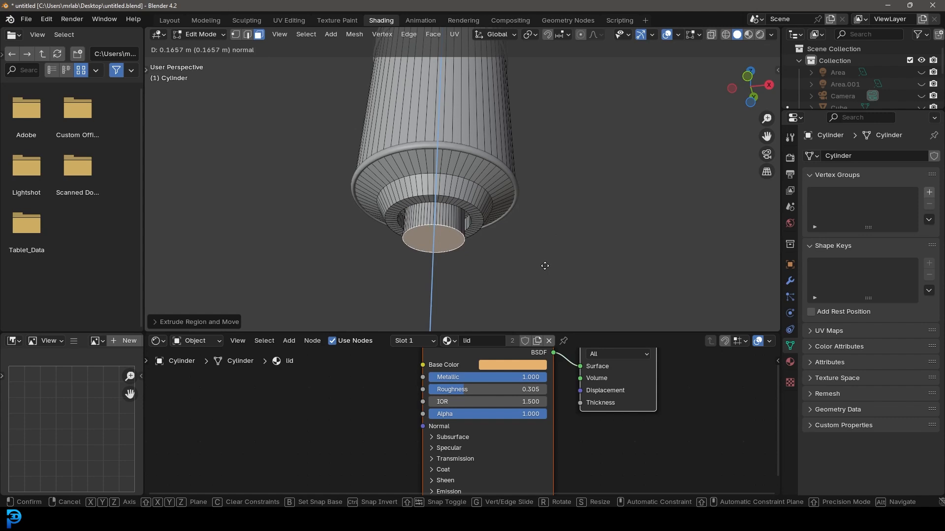
{"action": "left_click", "coordinate": [547, 264]}
{"action": "key", "text": "s"}
{"action": "left_click", "coordinate": [480, 260]}
{"action": "scroll", "coordinate": [492, 251], "scroll_direction": "down", "scroll_amount": 4}
{"action": "middle_click_drag", "start_coordinate": [506, 245], "coordinate": [498, 219]}
{"action": "scroll", "coordinate": [525, 215], "scroll_direction": "up", "scroll_amount": 3}
Step: Extrude the cone's small tip downward about 0.07 m as a thin tube and view it from the front
{"action": "key", "text": "e"}
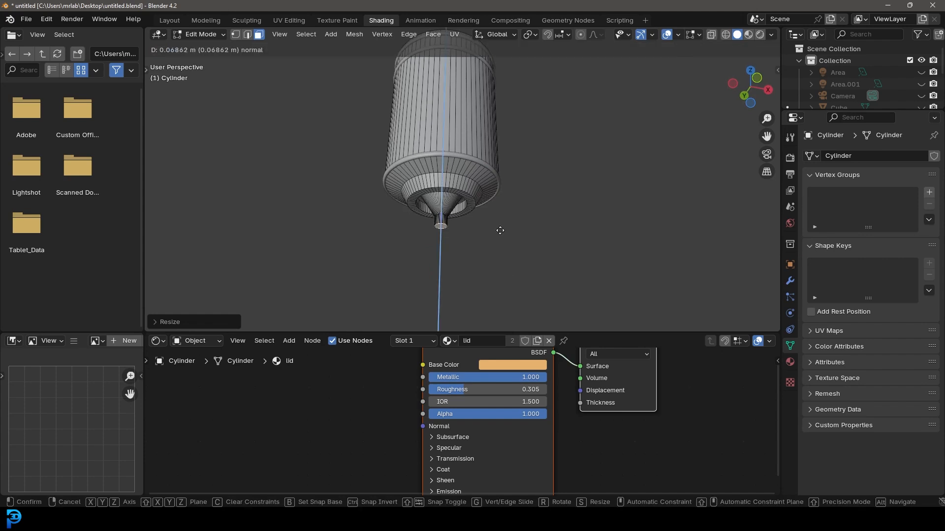
{"action": "left_click", "coordinate": [501, 228]}
{"action": "key", "text": "KP_1"}
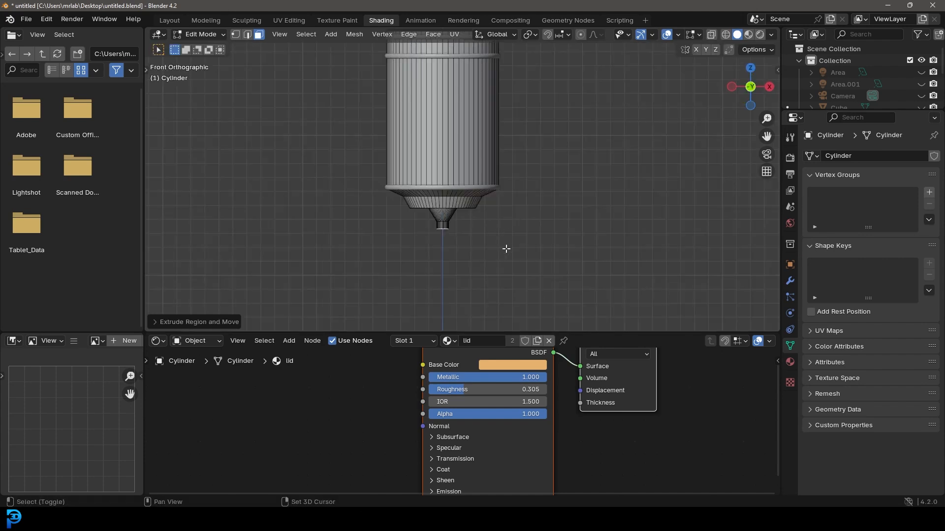
Step: Finish editing the cap mesh and add a Bézier curve to the scene for the spray tube
{"action": "key", "text": "Tab"}
{"action": "scroll", "coordinate": [485, 168], "scroll_direction": "down", "scroll_amount": 4}
{"action": "middle_click_drag", "start_coordinate": [487, 193], "coordinate": [484, 169], "text": "shift"}
{"action": "scroll", "coordinate": [485, 169], "scroll_direction": "up", "scroll_amount": 1}
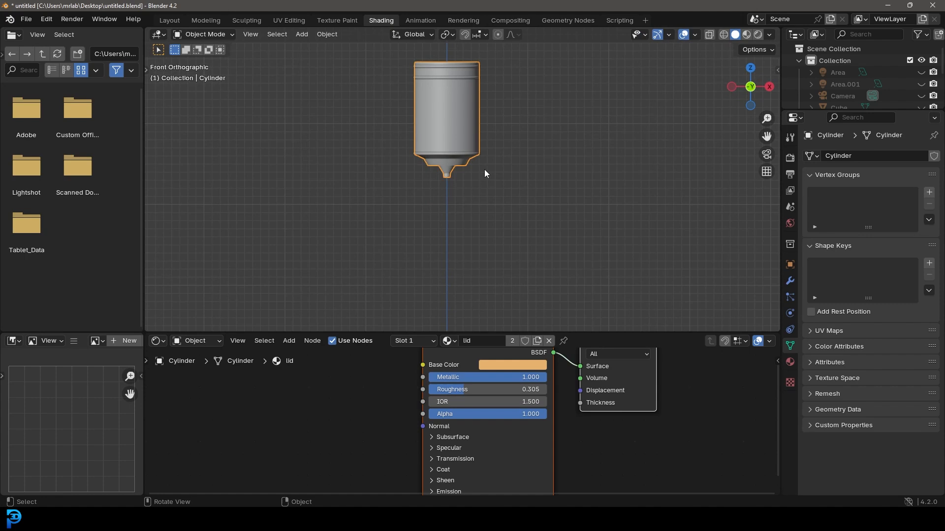
{"action": "key", "text": "shift+a"}
{"action": "mouse_move", "coordinate": [444, 57]}
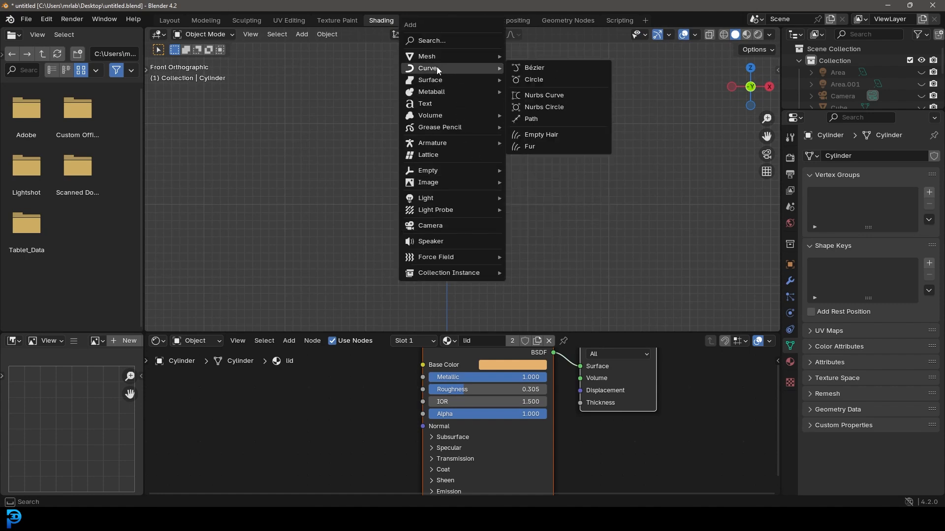
{"action": "left_click", "coordinate": [544, 66]}
{"action": "scroll", "coordinate": [480, 205], "scroll_direction": "down", "scroll_amount": 4}
{"action": "scroll", "coordinate": [500, 308], "scroll_direction": "up", "scroll_amount": 3}
Step: Move the Bézier curve beneath the cap's nozzle and rotate it about 90° so it hangs vertically
{"action": "key", "text": "g"}
{"action": "left_click", "coordinate": [487, 160]}
{"action": "key", "text": "r"}
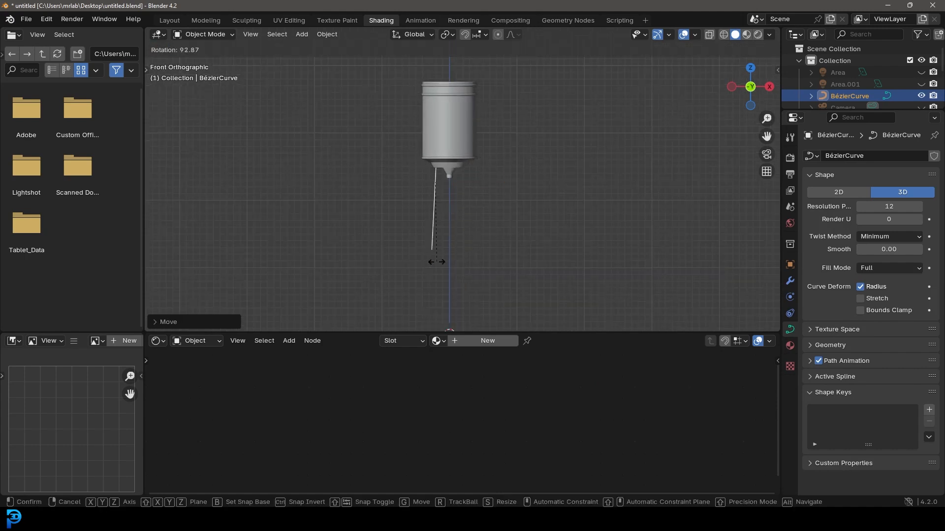
{"action": "left_click", "coordinate": [446, 258]}
{"action": "key", "text": "g"}
{"action": "left_click", "coordinate": [463, 303]}
Step: Edit the curve's points and move the upper control point toward the nozzle tip
{"action": "key", "text": "Tab"}
{"action": "middle_click_drag", "start_coordinate": [494, 189], "coordinate": [369, 189]}
{"action": "scroll", "coordinate": [455, 161], "scroll_direction": "up", "scroll_amount": 2}
{"action": "left_click", "coordinate": [479, 159]}
{"action": "middle_click_drag", "start_coordinate": [479, 159], "coordinate": [485, 148]}
{"action": "scroll", "coordinate": [485, 148], "scroll_direction": "up", "scroll_amount": 1}
{"action": "key", "text": "g"}
{"action": "left_click", "coordinate": [476, 172]}
Step: Rotate the upper control point's handles to bend the curve and nudge the point sideways toward the nozzle in front view
{"action": "key", "text": "r"}
{"action": "left_click", "coordinate": [538, 269]}
{"action": "middle_click_drag", "start_coordinate": [523, 241], "coordinate": [594, 234]}
{"action": "key", "text": "KP_1"}
{"action": "key", "text": "g"}
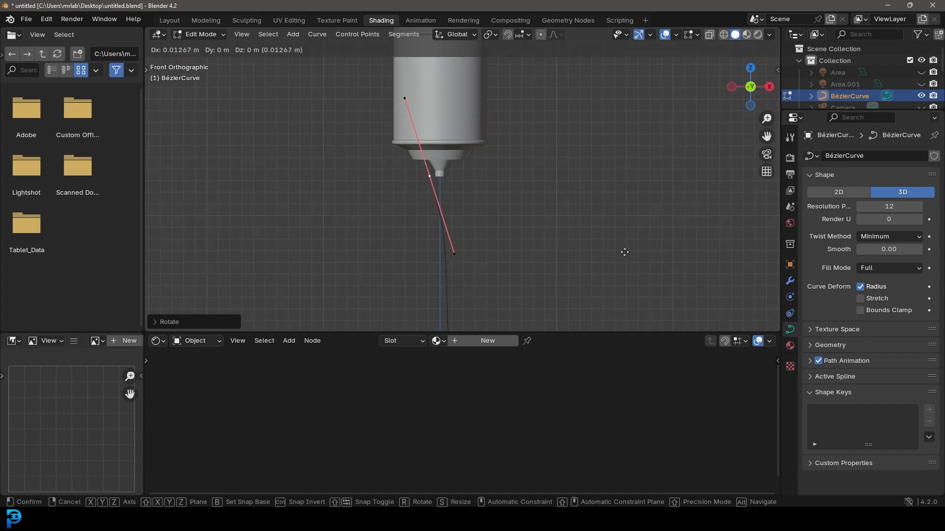
{"action": "left_click", "coordinate": [632, 251]}
Step: Move the curve's lower control point down near the bottle's base and finish editing the curve
{"action": "scroll", "coordinate": [590, 271], "scroll_direction": "down", "scroll_amount": 4}
{"action": "middle_click_drag", "start_coordinate": [556, 286], "coordinate": [554, 216], "text": "shift"}
{"action": "scroll", "coordinate": [460, 238], "scroll_direction": "up", "scroll_amount": 4}
{"action": "left_click", "coordinate": [450, 240]}
{"action": "key", "text": "g"}
{"action": "left_click", "coordinate": [433, 286]}
{"action": "middle_click_drag", "start_coordinate": [433, 285], "coordinate": [429, 161]}
{"action": "key", "text": "Tab"}
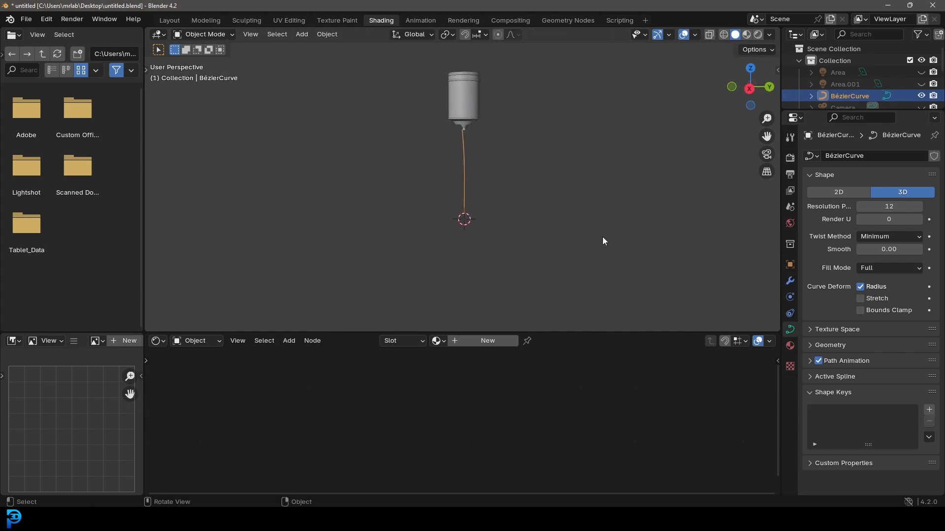
Step: Give the curve a round bevel with a depth of 0.025 m to make it a tube
{"action": "left_click", "coordinate": [820, 344]}
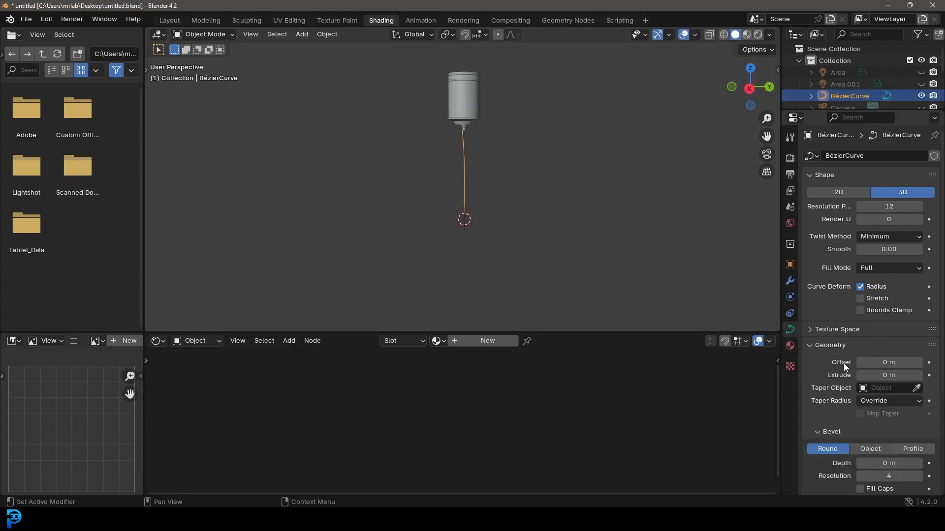
{"action": "scroll", "coordinate": [876, 392], "scroll_direction": "down", "scroll_amount": 5}
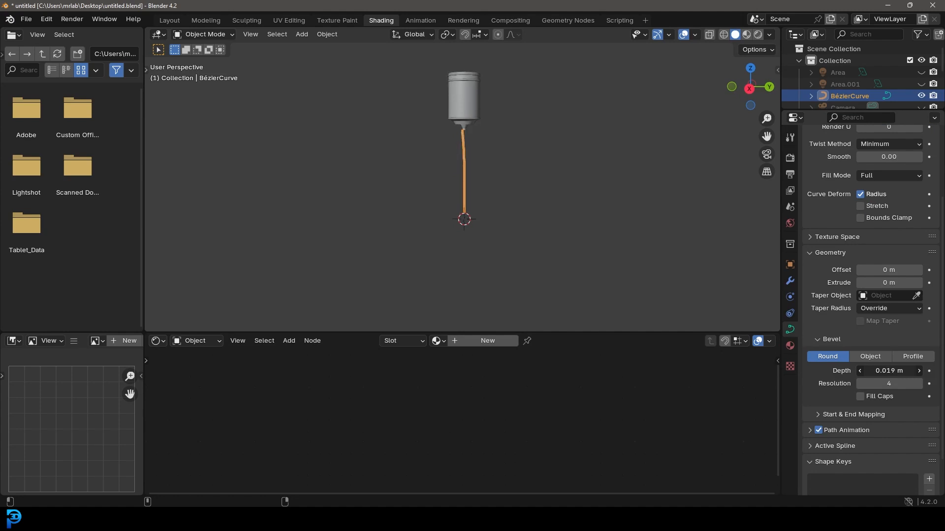
{"action": "scroll", "coordinate": [516, 162], "scroll_direction": "up", "scroll_amount": 4}
Step: Shift the tube's upper control point sideways in the side view to centre it under the nozzle
{"action": "key", "text": "Tab"}
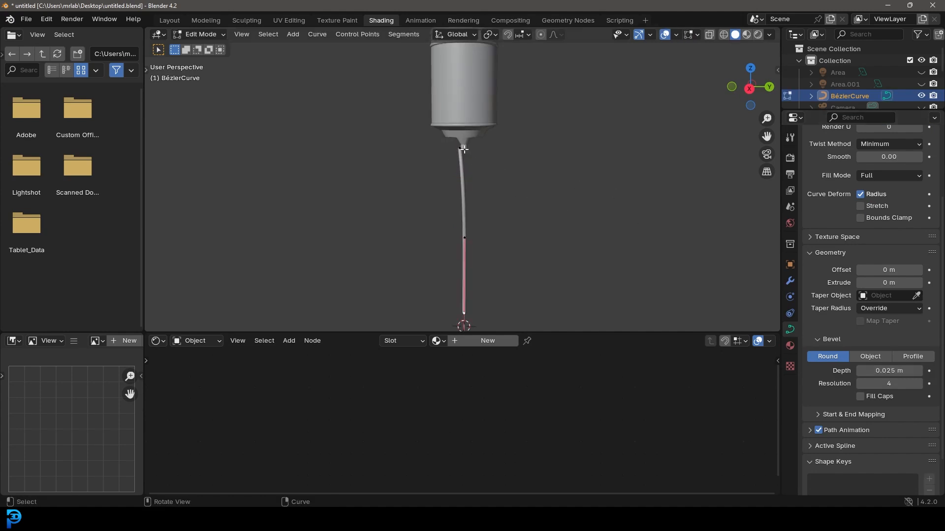
{"action": "left_click", "coordinate": [464, 149]}
{"action": "scroll", "coordinate": [531, 173], "scroll_direction": "up", "scroll_amount": 2}
{"action": "key", "text": "g"}
{"action": "left_click", "coordinate": [537, 172]}
{"action": "key", "text": "KP_1"}
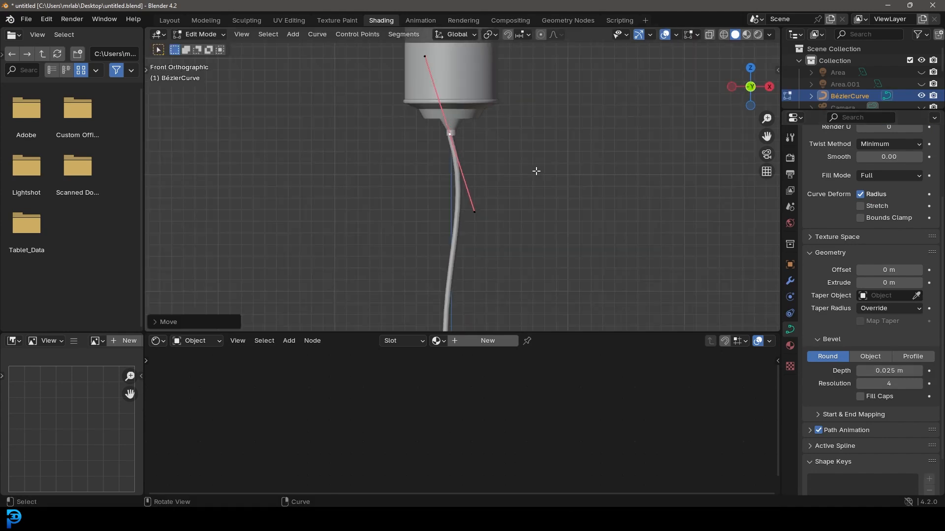
Step: Rotate the upper control point's handles to nearly vertical and nudge the point about 0.02 m into the nozzle tip
{"action": "key", "text": "r"}
{"action": "left_click", "coordinate": [586, 188]}
{"action": "key", "text": "g"}
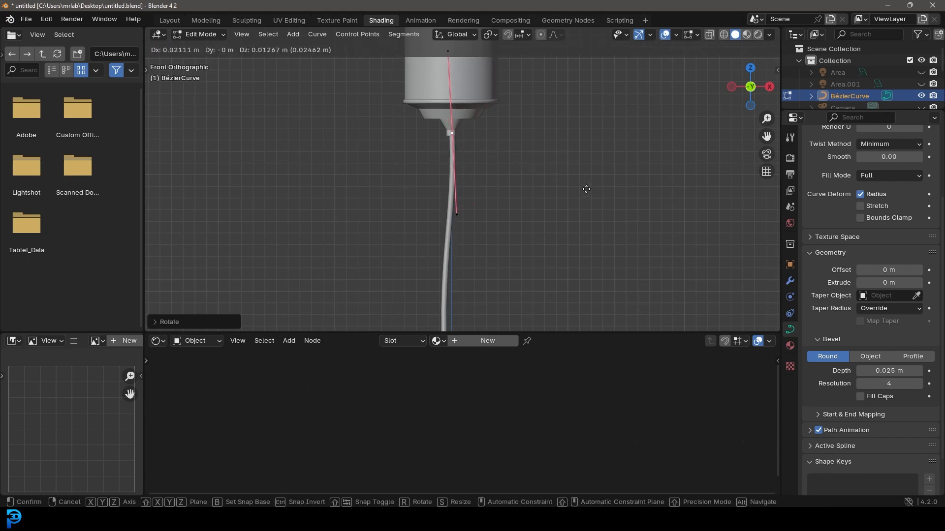
{"action": "left_click", "coordinate": [586, 189]}
Step: Rotate the lower control point's handles to give the tube a stronger S-shaped bend, and finish editing it
{"action": "scroll", "coordinate": [522, 207], "scroll_direction": "down", "scroll_amount": 5}
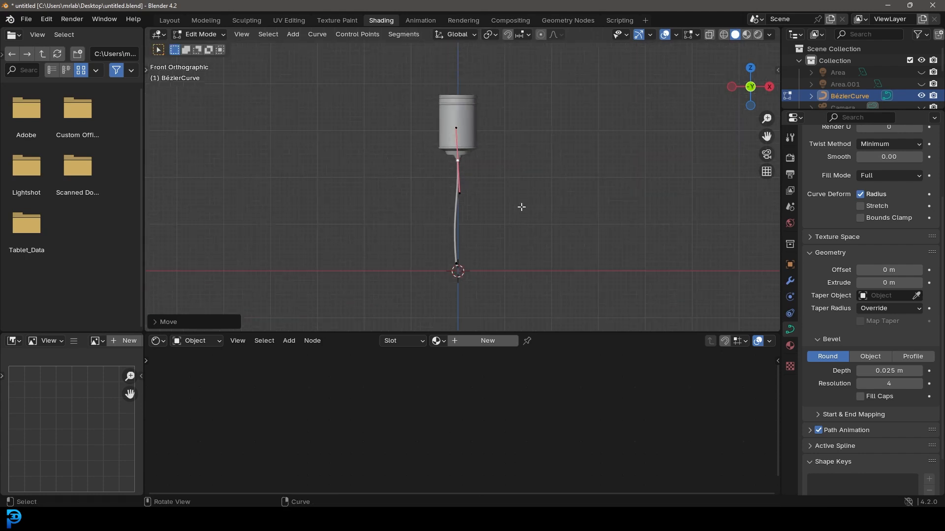
{"action": "left_click", "coordinate": [458, 266]}
{"action": "key", "text": "r"}
{"action": "left_click", "coordinate": [623, 244]}
{"action": "key", "text": "Tab"}
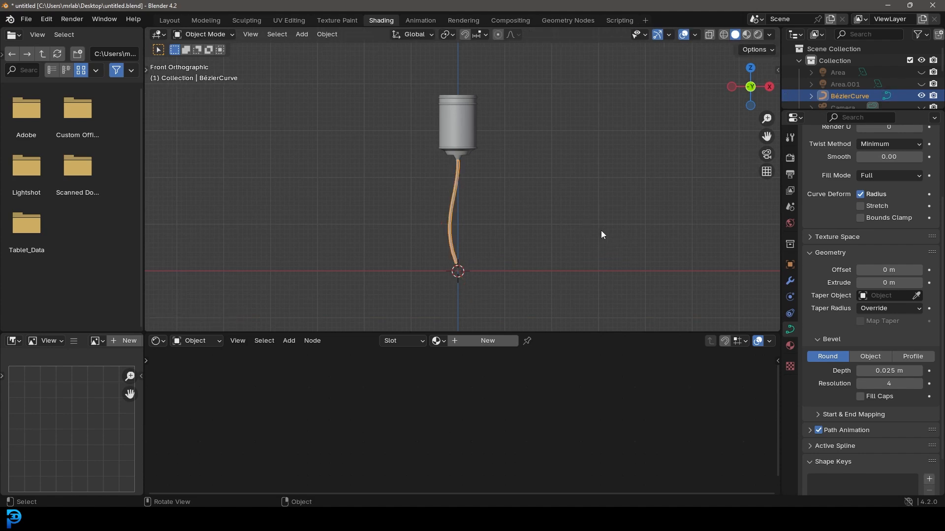
Step: Save the file and show the scene through the camera in rendered shading
{"action": "key", "text": "KP_0"}
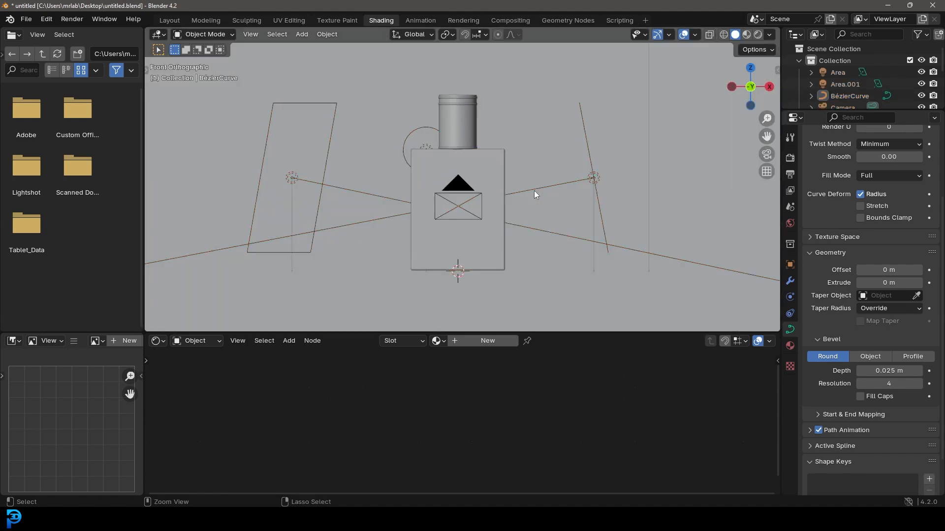
{"action": "key", "text": "ctrl+s"}
{"action": "scroll", "coordinate": [535, 194], "scroll_direction": "down", "scroll_amount": 2}
{"action": "scroll", "coordinate": [533, 190], "scroll_direction": "up", "scroll_amount": 2}
{"action": "key", "text": "z"}
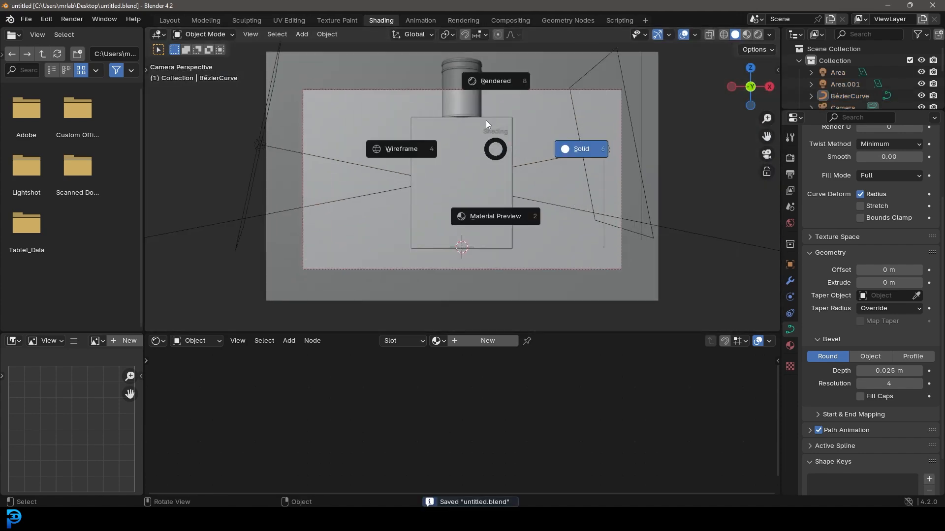
{"action": "left_click", "coordinate": [487, 87]}
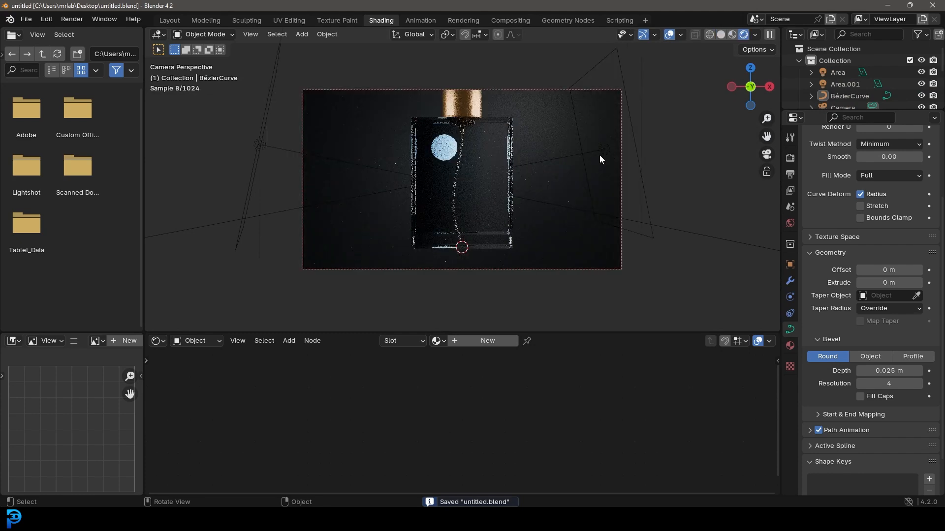
Step: Hide the glass bottle and select the spray tube inside it
{"action": "left_click", "coordinate": [503, 119]}
{"action": "key", "text": "h"}
{"action": "left_click", "coordinate": [457, 178]}
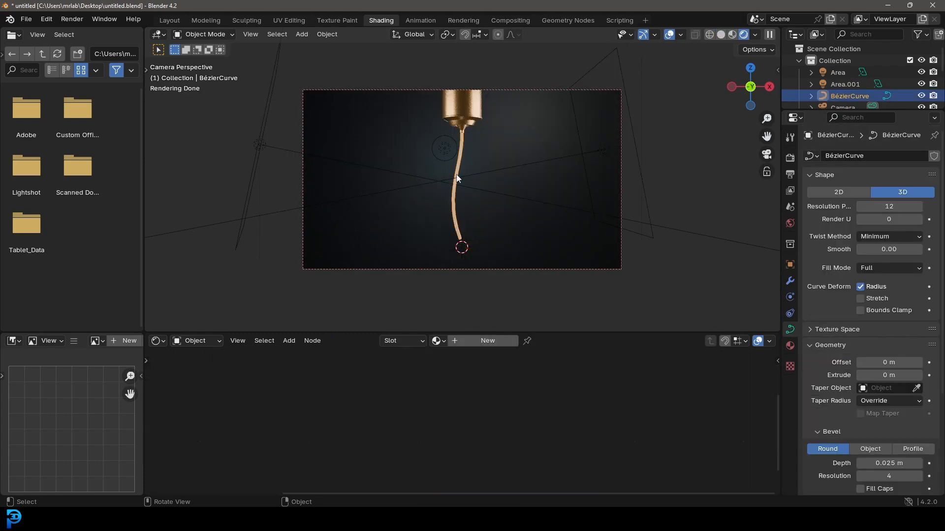
Step: Give the tube a new material with transmission weight 1.000 and roughness 0.069
{"action": "left_click", "coordinate": [487, 341]}
{"action": "scroll", "coordinate": [449, 433], "scroll_direction": "down", "scroll_amount": 2, "text": "shift"}
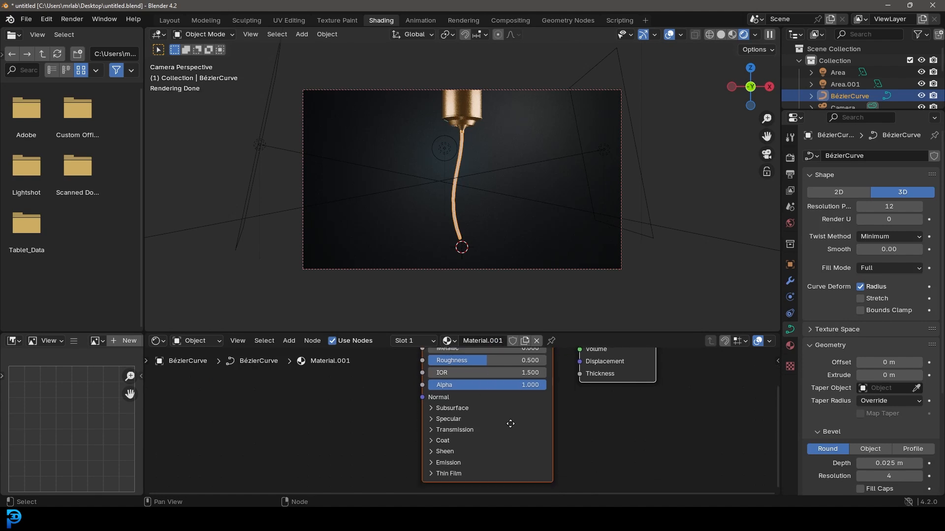
{"action": "left_click", "coordinate": [440, 413]}
{"action": "left_click_drag", "start_coordinate": [442, 430], "coordinate": [562, 434]}
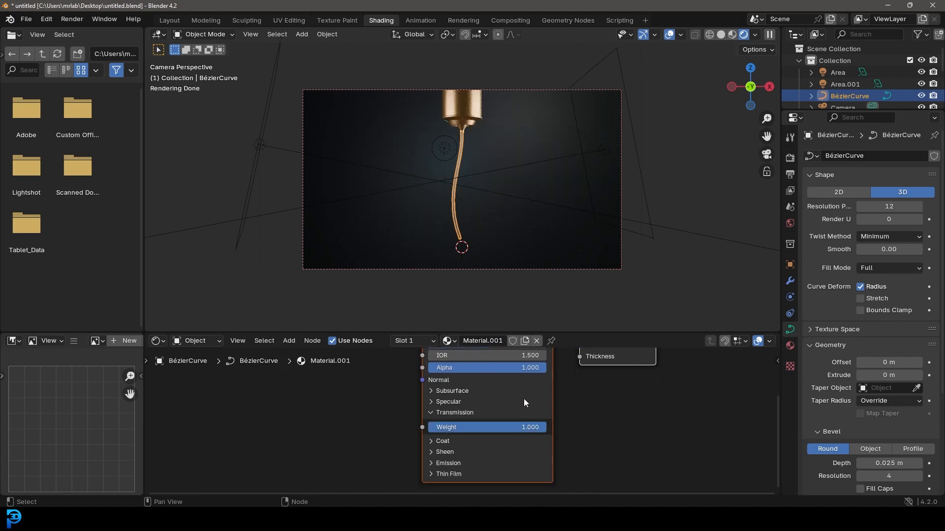
{"action": "middle_click_drag", "start_coordinate": [524, 400], "coordinate": [540, 434]}
{"action": "left_click_drag", "start_coordinate": [479, 378], "coordinate": [449, 378]}
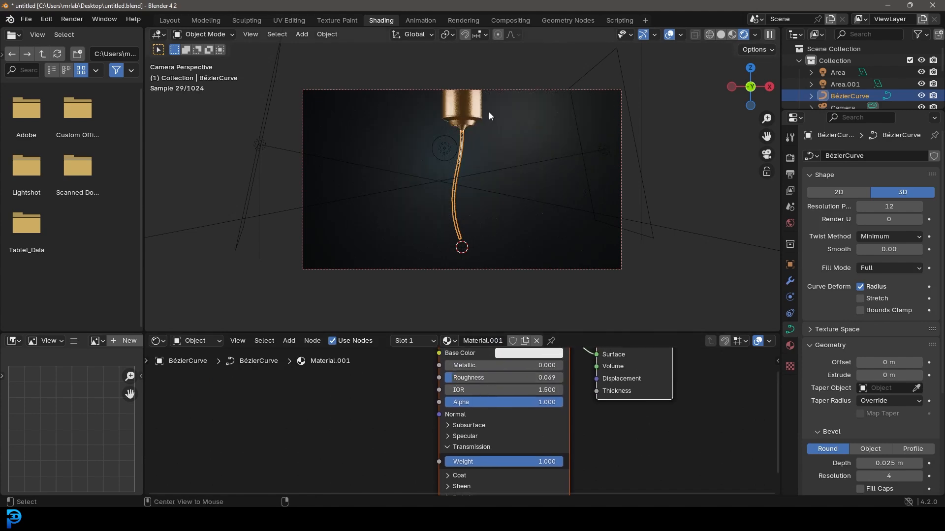
Step: Reveal the hidden glass bottle, clear the selection and save the file
{"action": "left_click", "coordinate": [503, 156]}
{"action": "scroll", "coordinate": [463, 119], "scroll_direction": "up", "scroll_amount": 1}
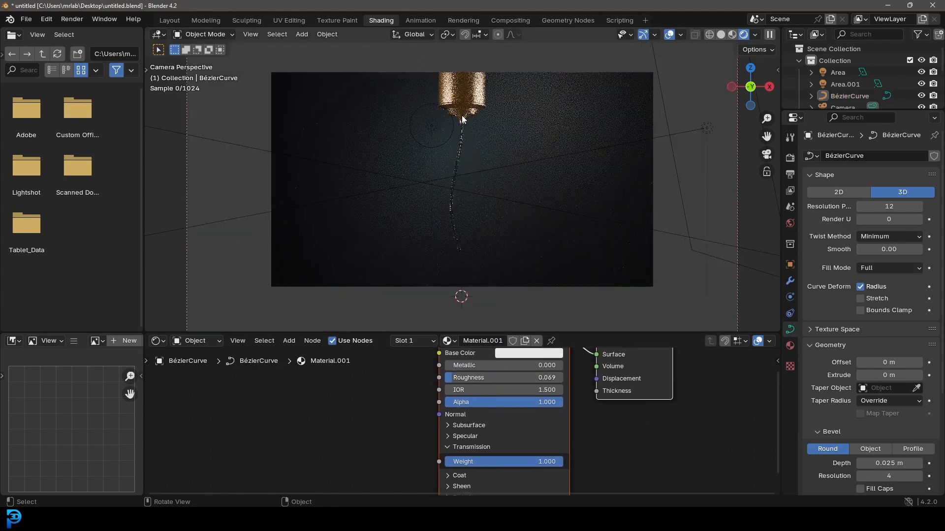
{"action": "scroll", "coordinate": [463, 119], "scroll_direction": "up", "scroll_amount": 2}
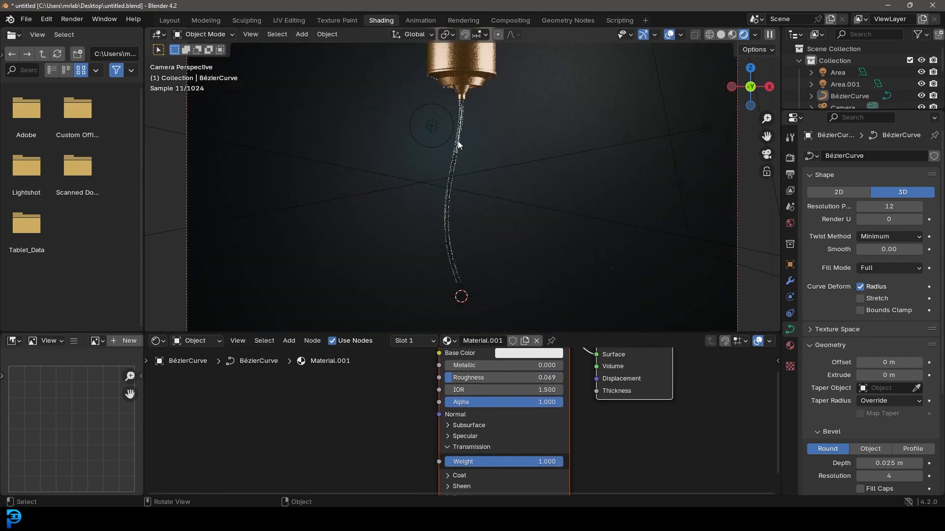
{"action": "key", "text": "alt+h"}
{"action": "key", "text": "alt+a"}
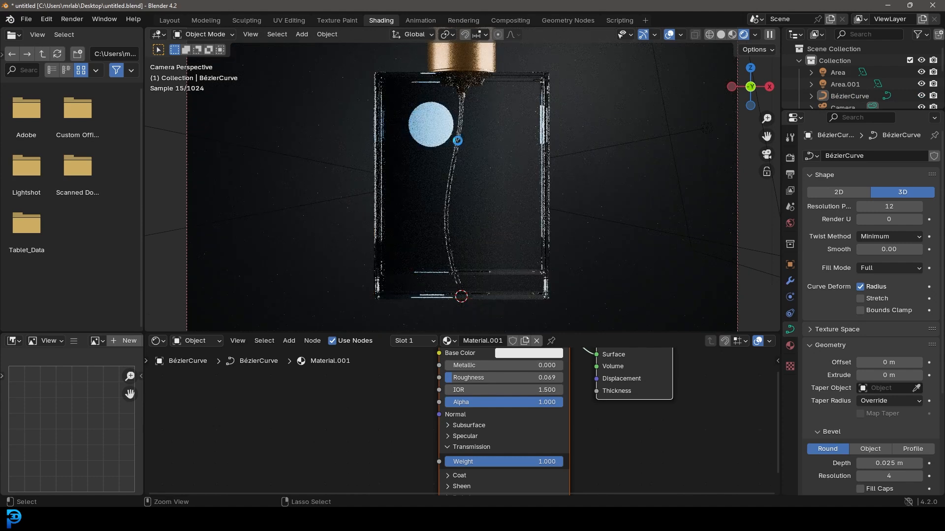
{"action": "key", "text": "ctrl+s"}
Step: Switch to solid shading, edit the bottle mesh and hide its entire linked outer shell
{"action": "key", "text": "z"}
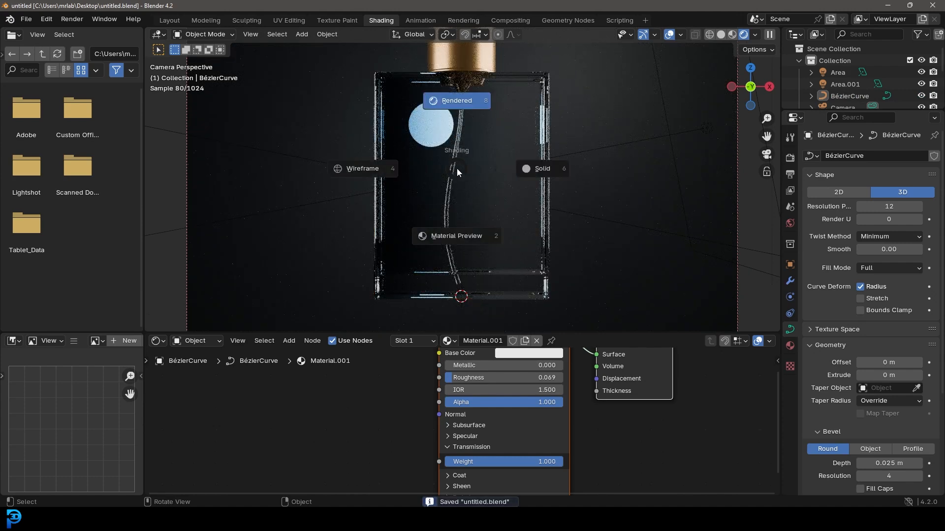
{"action": "left_click", "coordinate": [537, 169]}
{"action": "middle_click_drag", "start_coordinate": [595, 137], "coordinate": [502, 170]}
{"action": "left_click", "coordinate": [474, 148]}
{"action": "key", "text": "Tab"}
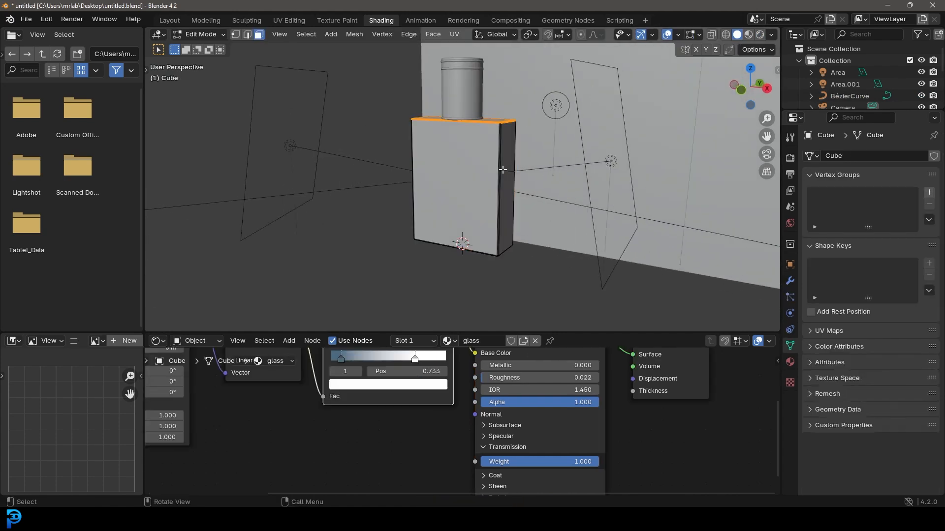
{"action": "left_click", "coordinate": [478, 153]}
{"action": "scroll", "coordinate": [480, 148], "scroll_direction": "up", "scroll_amount": 3}
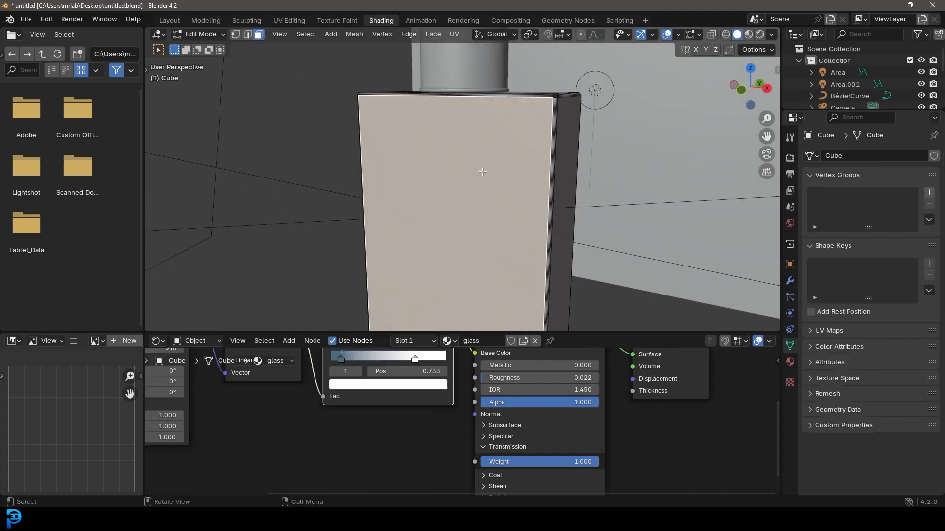
{"action": "key", "text": "ctrl+l"}
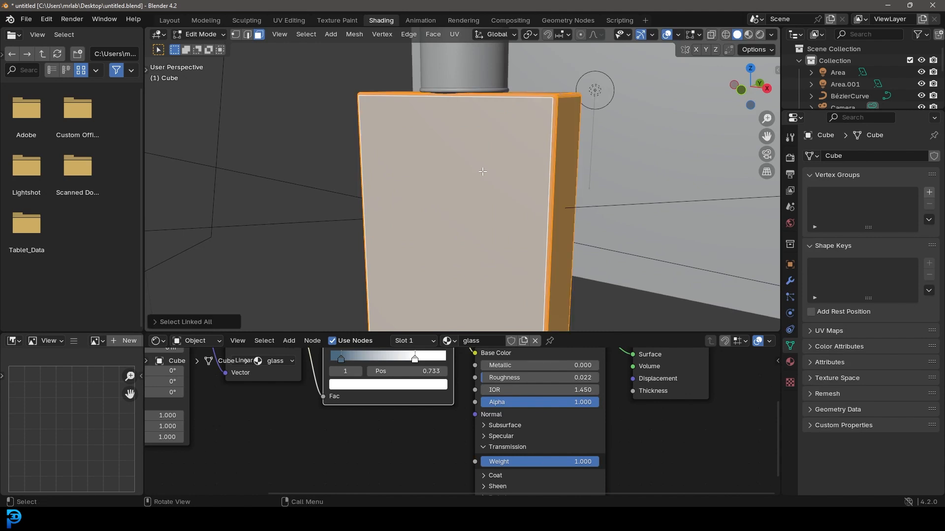
{"action": "key", "text": "h"}
Step: Add a horizontal loop cut around the inner shell and slide it up to roughly a third below the top
{"action": "middle_click_drag", "start_coordinate": [482, 172], "coordinate": [534, 169]}
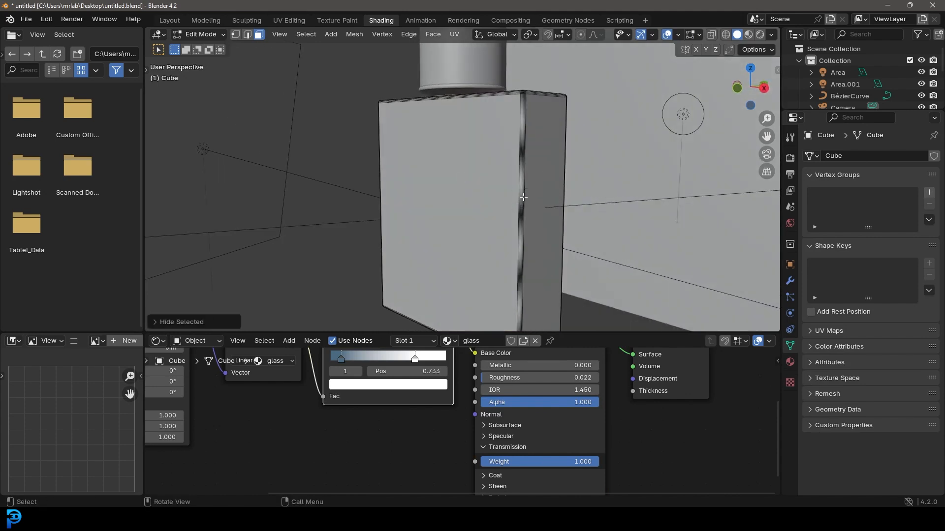
{"action": "key", "text": "ctrl+r"}
{"action": "left_click", "coordinate": [522, 197]}
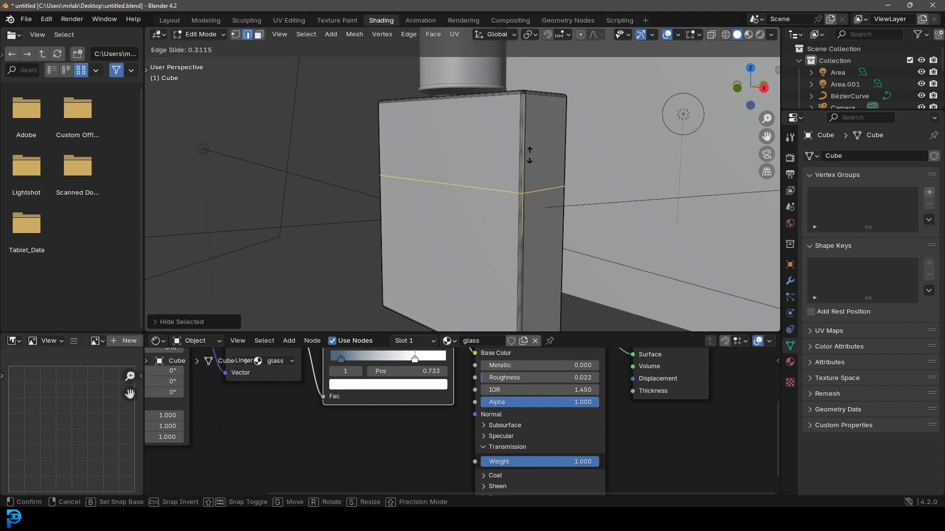
{"action": "left_click", "coordinate": [530, 139]}
{"action": "scroll", "coordinate": [531, 139], "scroll_direction": "down", "scroll_amount": 6}
{"action": "middle_click_drag", "start_coordinate": [531, 139], "coordinate": [586, 143]}
{"action": "scroll", "coordinate": [585, 143], "scroll_direction": "up", "scroll_amount": 2}
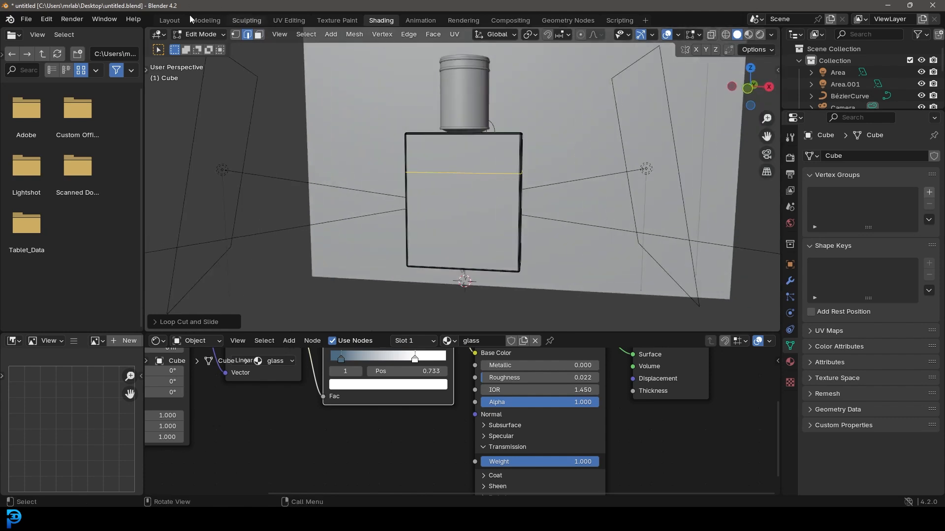
Step: In wireframe, select the inner shell's faces below the loop cut and duplicate them in place
{"action": "key", "text": "3"}
{"action": "key", "text": "z"}
{"action": "left_click", "coordinate": [380, 169]}
{"action": "left_click_drag", "start_coordinate": [379, 293], "coordinate": [546, 200]}
{"action": "middle_click_drag", "start_coordinate": [546, 200], "coordinate": [531, 205]}
{"action": "key", "text": "g"}
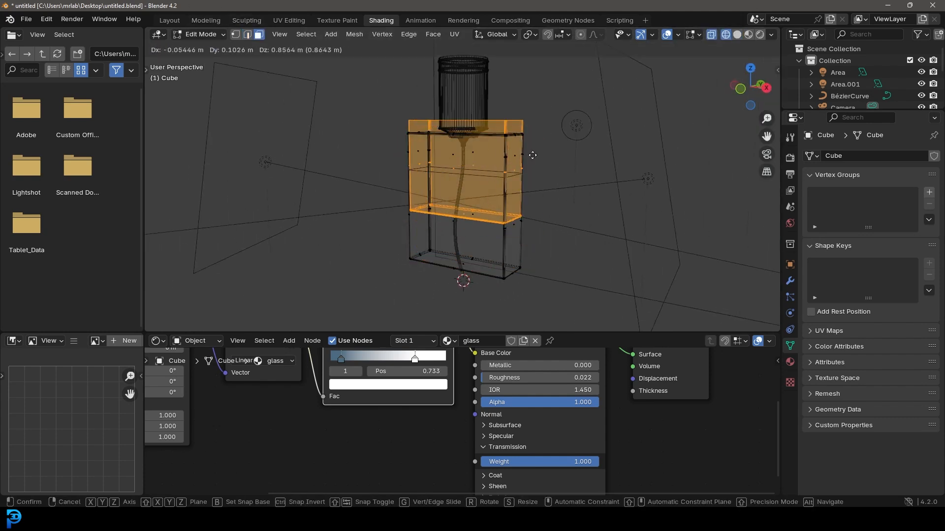
{"action": "right_click", "coordinate": [532, 155]}
Step: Separate the duplicated lower part into its own object and select that object
{"action": "scroll", "coordinate": [534, 154], "scroll_direction": "up", "scroll_amount": 2}
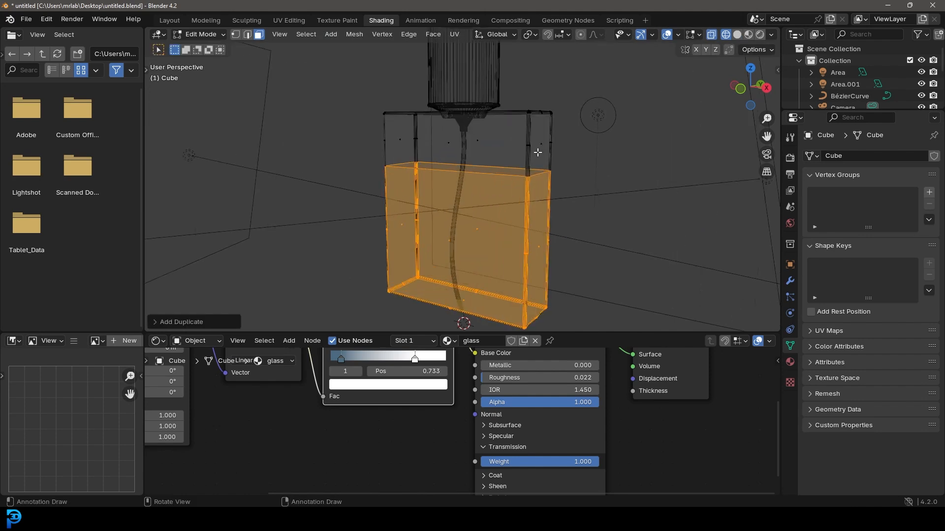
{"action": "key", "text": "p"}
{"action": "left_click", "coordinate": [488, 153]}
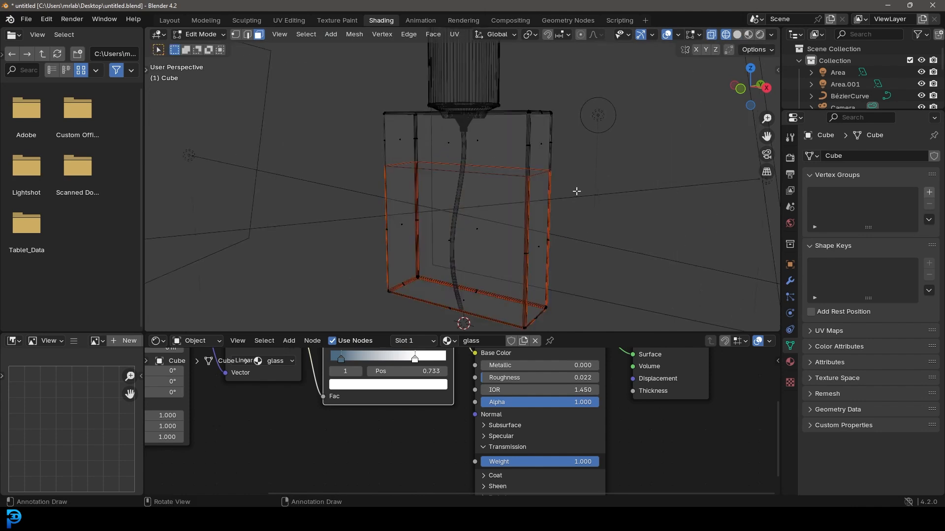
{"action": "key", "text": "Tab"}
{"action": "left_click", "coordinate": [547, 173]}
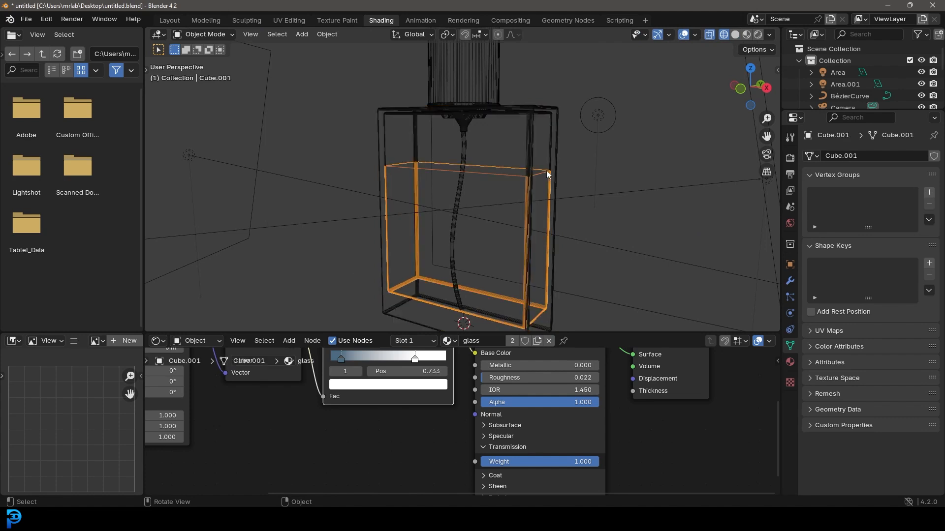
Step: Select the whole separated liquid mesh and shrink it very slightly inward along its normals with Shrink/Fatten
{"action": "key", "text": "Tab"}
{"action": "key", "text": "a"}
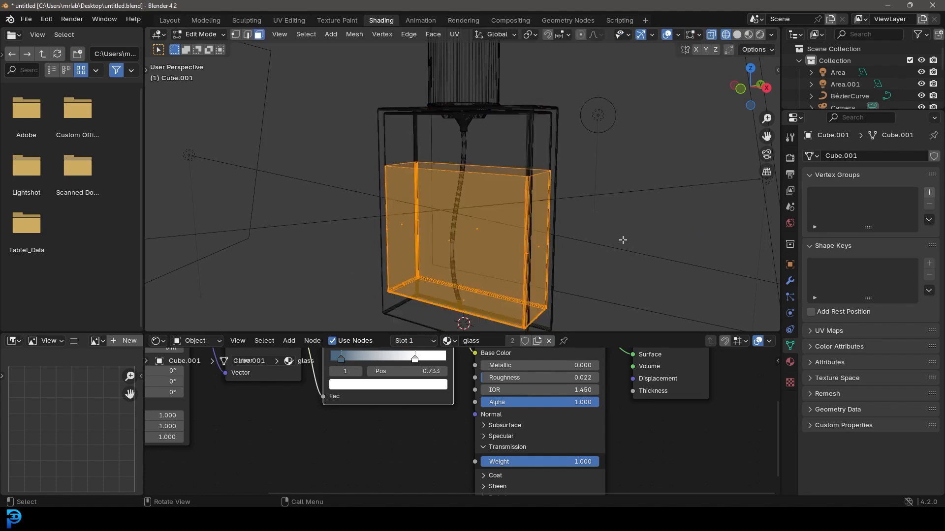
{"action": "middle_click_drag", "start_coordinate": [623, 240], "coordinate": [629, 236]}
{"action": "key", "text": "alt+s"}
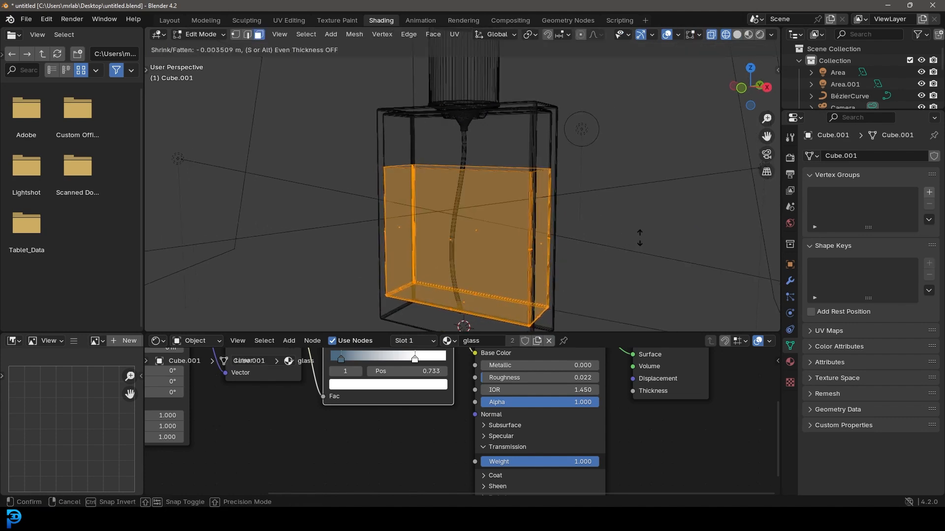
{"action": "left_click", "coordinate": [561, 225]}
{"action": "middle_click_drag", "start_coordinate": [561, 225], "coordinate": [546, 225]}
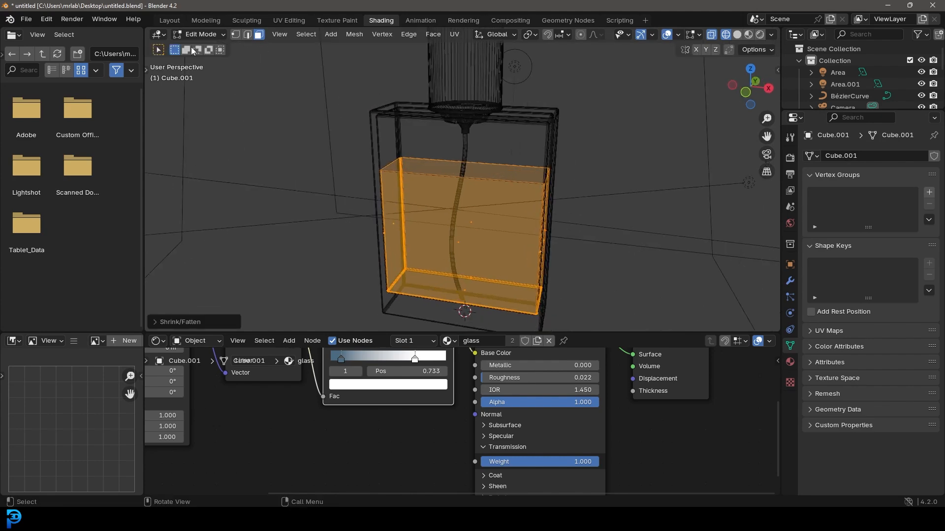
Step: Select the liquid's open top edge loop, fill it with a face and check the closed shape in solid shading
{"action": "left_click", "coordinate": [248, 35]}
{"action": "key", "text": "alt+a"}
{"action": "left_click", "coordinate": [463, 178], "text": "alt"}
{"action": "mouse_move", "coordinate": [489, 198]}
{"action": "middle_mouse_down"}
{"action": "mouse_move", "coordinate": [441, 198]}
{"action": "mouse_move", "coordinate": [506, 192]}
{"action": "middle_mouse_up"}
{"action": "scroll", "coordinate": [506, 192], "scroll_direction": "up", "scroll_amount": 2}
{"action": "scroll", "coordinate": [506, 192], "scroll_direction": "up", "scroll_amount": 2}
{"action": "key", "text": "f"}
{"action": "scroll", "coordinate": [421, 186], "scroll_direction": "down", "scroll_amount": 5}
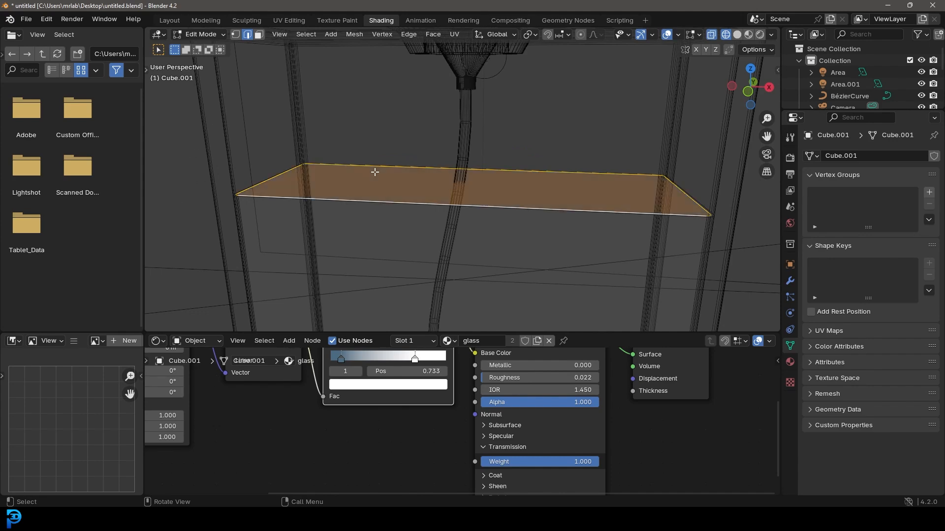
{"action": "key", "text": "z"}
{"action": "left_click", "coordinate": [499, 191]}
{"action": "mouse_move", "coordinate": [499, 191]}
{"action": "middle_mouse_down"}
{"action": "mouse_move", "coordinate": [445, 186]}
{"action": "mouse_move", "coordinate": [517, 202]}
{"action": "middle_mouse_up"}
Step: Back in wireframe, select the entire linked liquid mesh, recalculate its normals outside and return to Object Mode
{"action": "key", "text": "z"}
{"action": "left_click", "coordinate": [380, 189]}
{"action": "key", "text": "ctrl+l"}
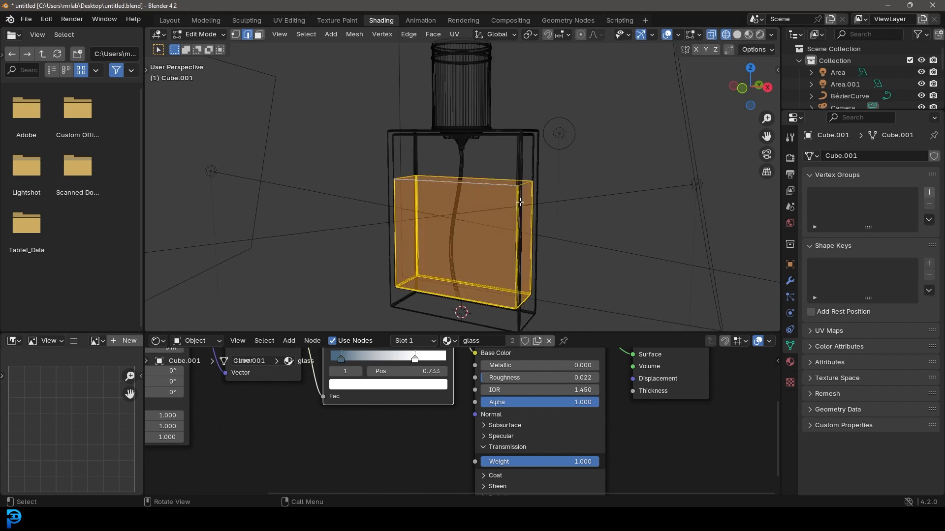
{"action": "key", "text": "alt+n"}
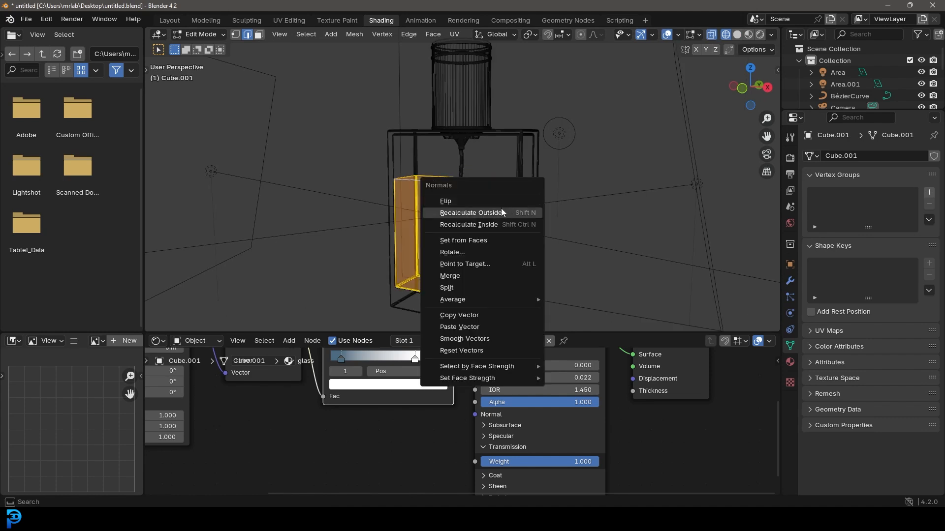
{"action": "left_click", "coordinate": [500, 212]}
{"action": "middle_click_drag", "start_coordinate": [559, 199], "coordinate": [524, 184]}
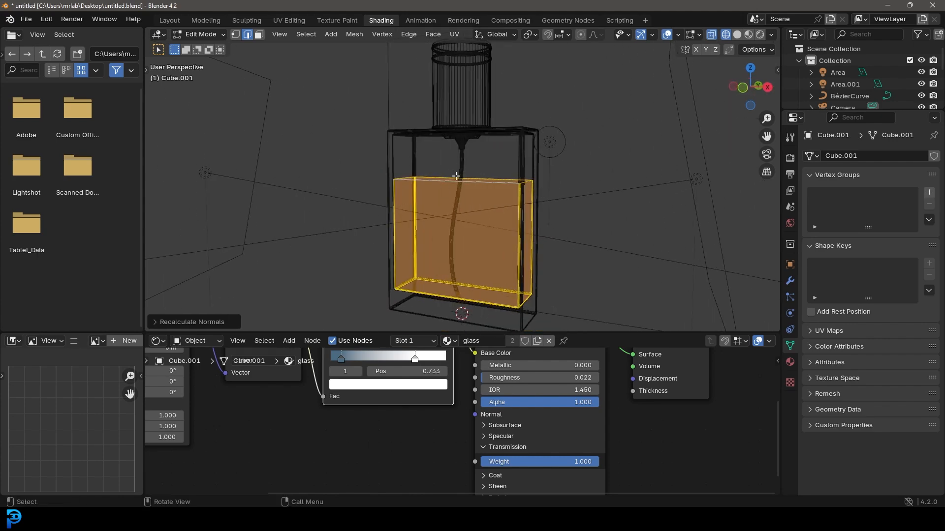
{"action": "left_click", "coordinate": [200, 33]}
{"action": "left_click", "coordinate": [197, 40]}
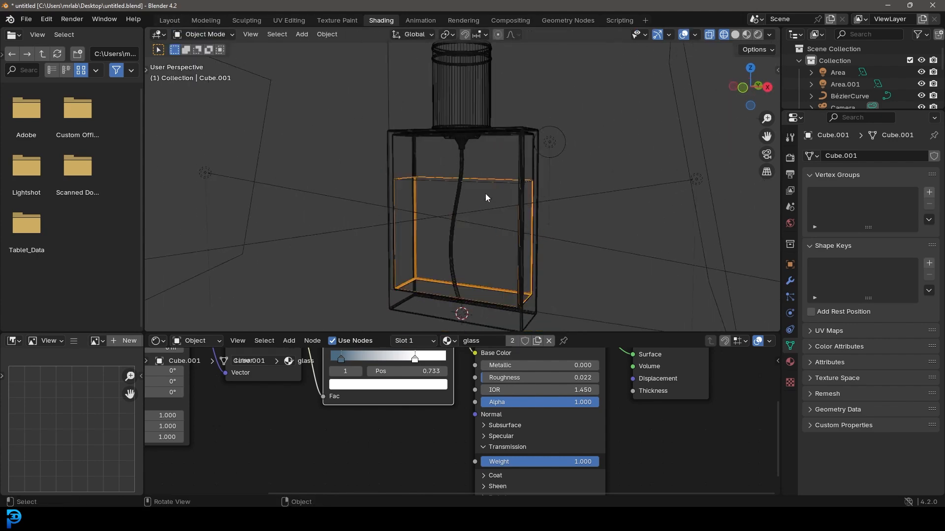
Step: Remove the glass material from the liquid object and assign it a new material named liquid
{"action": "left_click", "coordinate": [791, 364]}
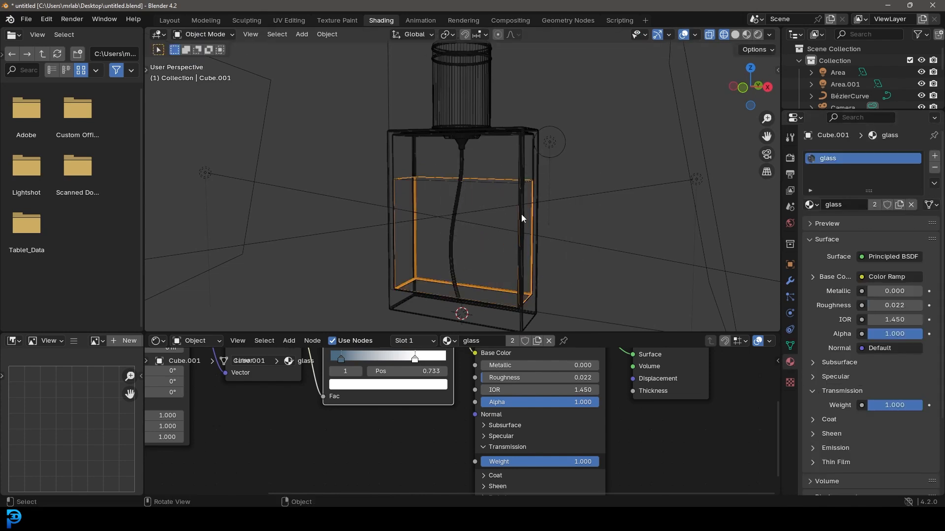
{"action": "left_click", "coordinate": [935, 168]}
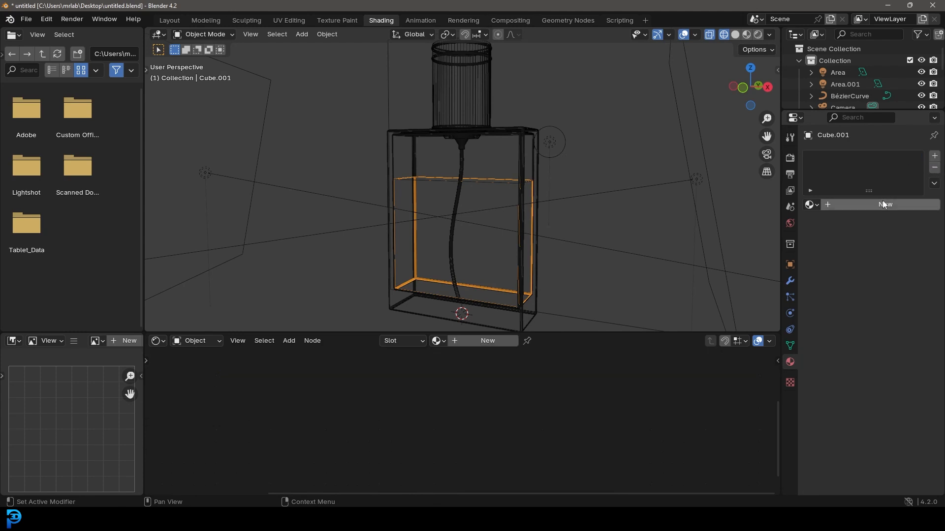
{"action": "left_click", "coordinate": [883, 204]}
{"action": "left_click", "coordinate": [864, 204]}
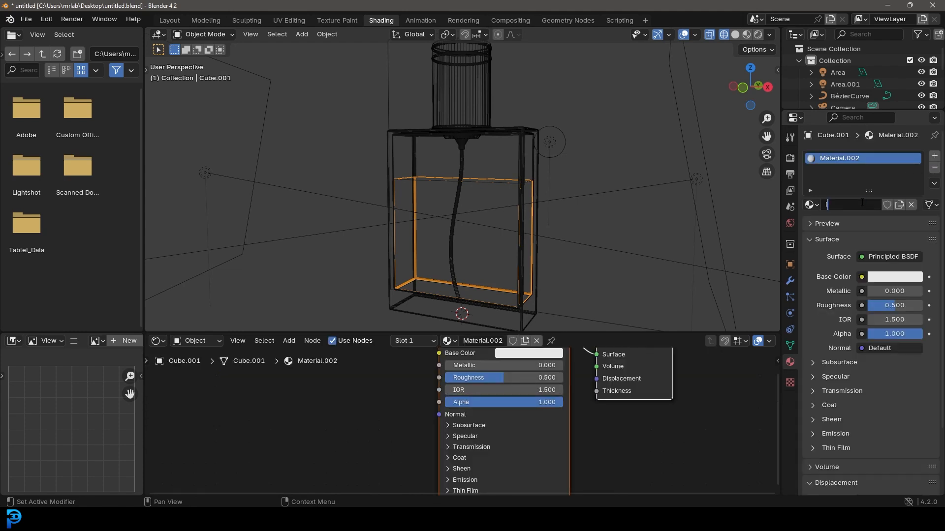
{"action": "type", "text": "liquid"}
{"action": "key", "text": "Return"}
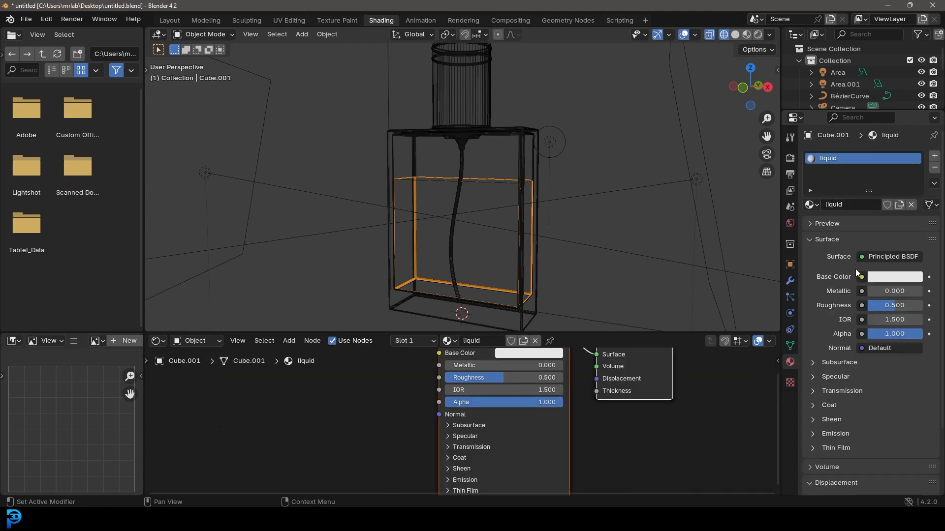
Step: Give the liquid material a light purple base color and a transmission weight of 1.000
{"action": "left_click", "coordinate": [872, 277]}
{"action": "left_click", "coordinate": [872, 142]}
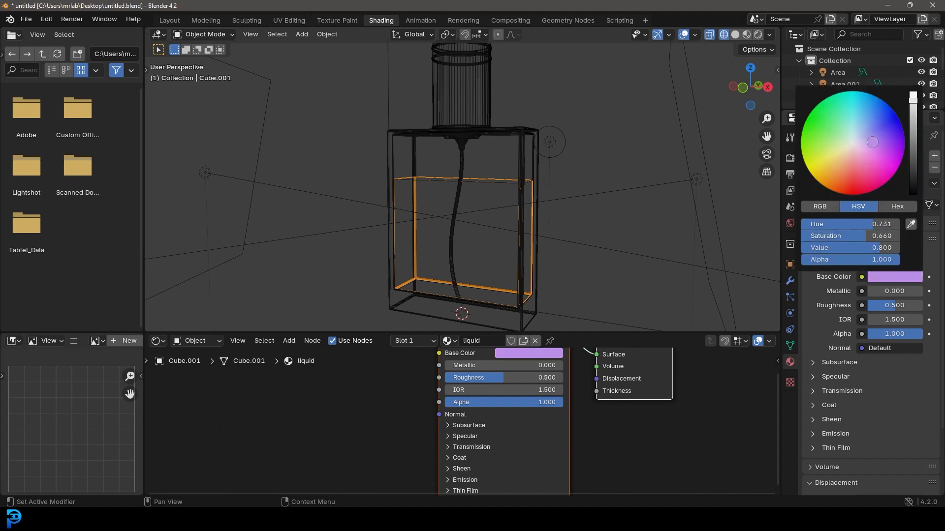
{"action": "left_click", "coordinate": [832, 392]}
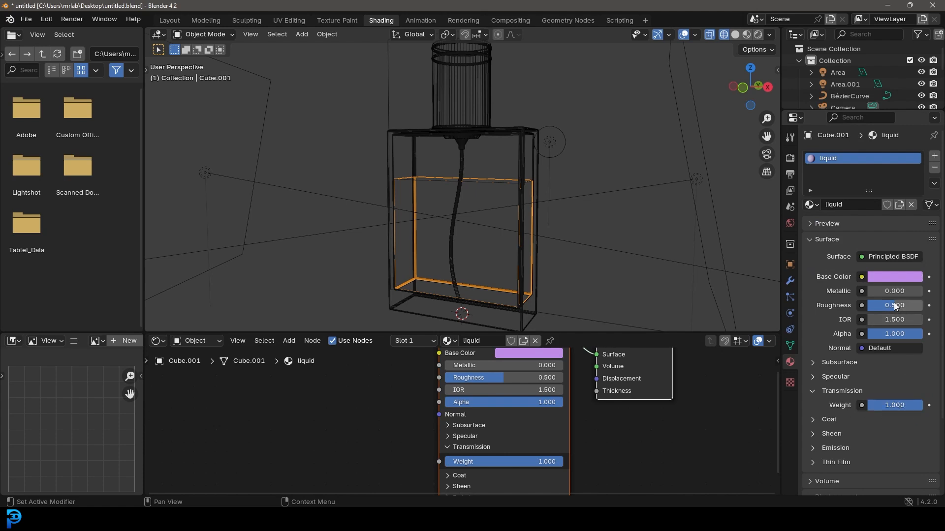
Step: Set the liquid material's IOR to 1.33 and lower its roughness to about 0.05
{"action": "left_click", "coordinate": [900, 319]}
{"action": "type", "text": "1.33"}
{"action": "key", "text": "Return"}
{"action": "left_click_drag", "start_coordinate": [894, 305], "coordinate": [870, 305]}
Step: Deselect everything, save the file and preview the liquid through the camera in rendered shading
{"action": "key", "text": "alt+a"}
{"action": "key", "text": "KP_0"}
{"action": "key", "text": "ctrl+s"}
{"action": "key", "text": "z"}
{"action": "left_click", "coordinate": [542, 111]}
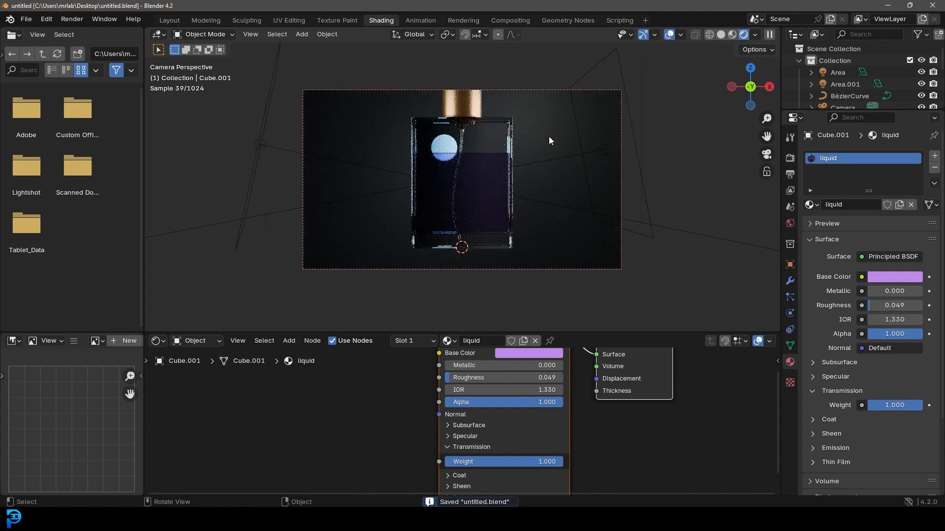
{"action": "scroll", "coordinate": [487, 176], "scroll_direction": "up", "scroll_amount": 1}
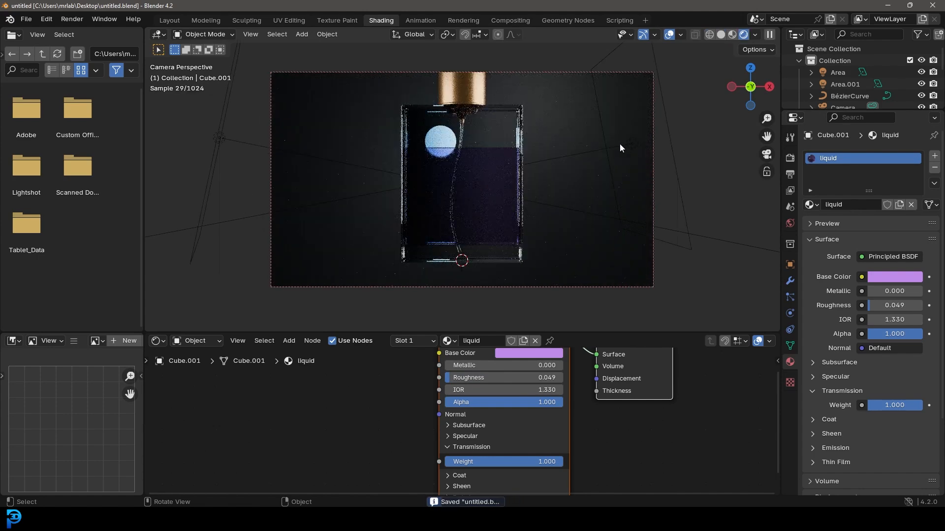
Step: Add a cube-shaped Empty at the 3D cursor below the bottle
{"action": "middle_click_drag", "start_coordinate": [541, 153], "coordinate": [551, 155]}
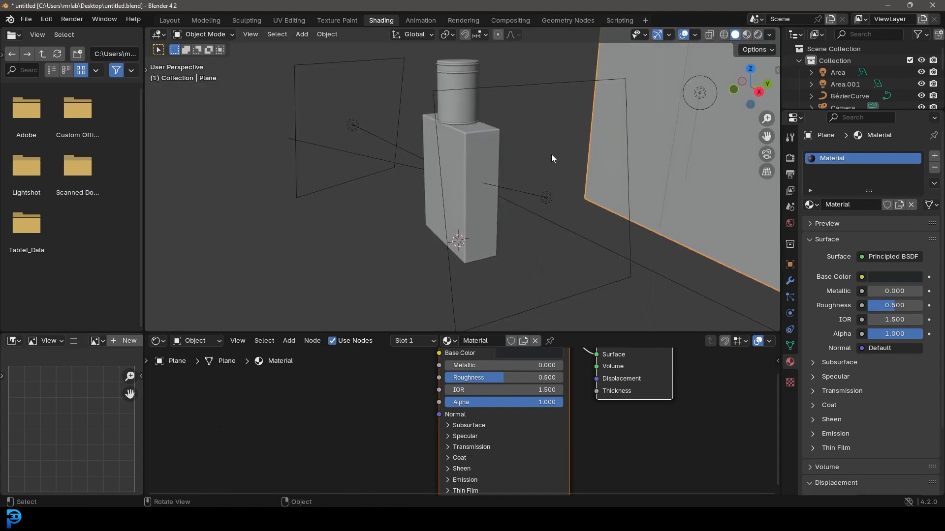
{"action": "scroll", "coordinate": [448, 166], "scroll_direction": "down", "scroll_amount": 2}
{"action": "mouse_move", "coordinate": [445, 166]}
{"action": "middle_mouse_down"}
{"action": "mouse_move", "coordinate": [415, 177]}
{"action": "mouse_move", "coordinate": [470, 167]}
{"action": "middle_mouse_up"}
{"action": "key", "text": "shift+a"}
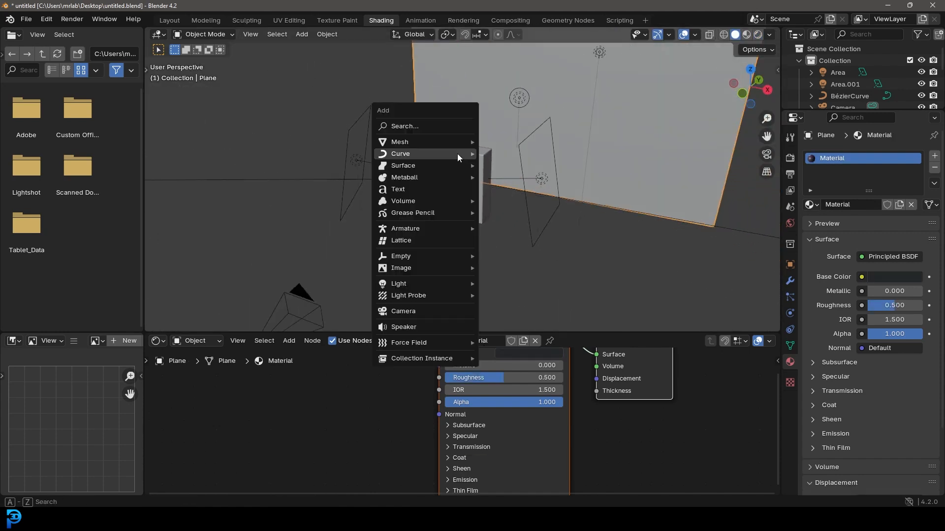
{"action": "mouse_move", "coordinate": [418, 255]}
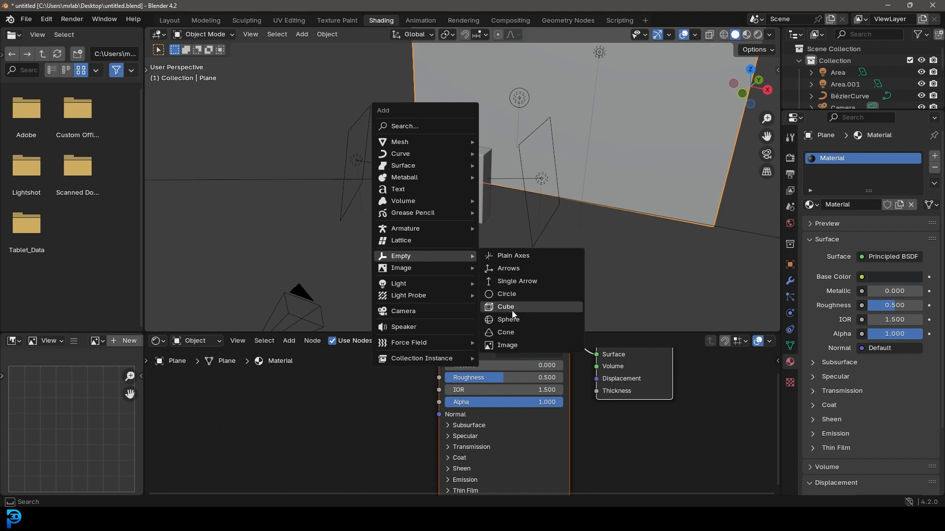
{"action": "left_click", "coordinate": [509, 308]}
{"action": "middle_click_drag", "start_coordinate": [527, 206], "coordinate": [481, 192]}
{"action": "scroll", "coordinate": [443, 123], "scroll_direction": "up", "scroll_amount": 3}
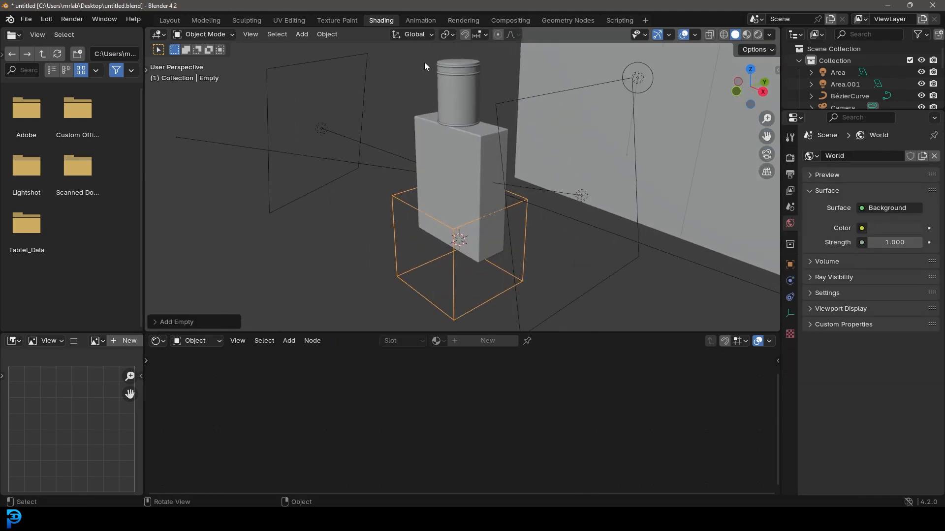
Step: In wireframe, select the cap, bottle, tube and liquid and parent them to the cube empty with Object (Keep Transform)
{"action": "left_click", "coordinate": [459, 121]}
{"action": "key", "text": "z"}
{"action": "left_click", "coordinate": [399, 125]}
{"action": "left_click", "coordinate": [461, 143], "text": "shift"}
{"action": "left_click", "coordinate": [434, 144], "text": "shift"}
{"action": "key", "text": "g"}
{"action": "right_click", "coordinate": [438, 82]}
{"action": "scroll", "coordinate": [475, 133], "scroll_direction": "up", "scroll_amount": 2}
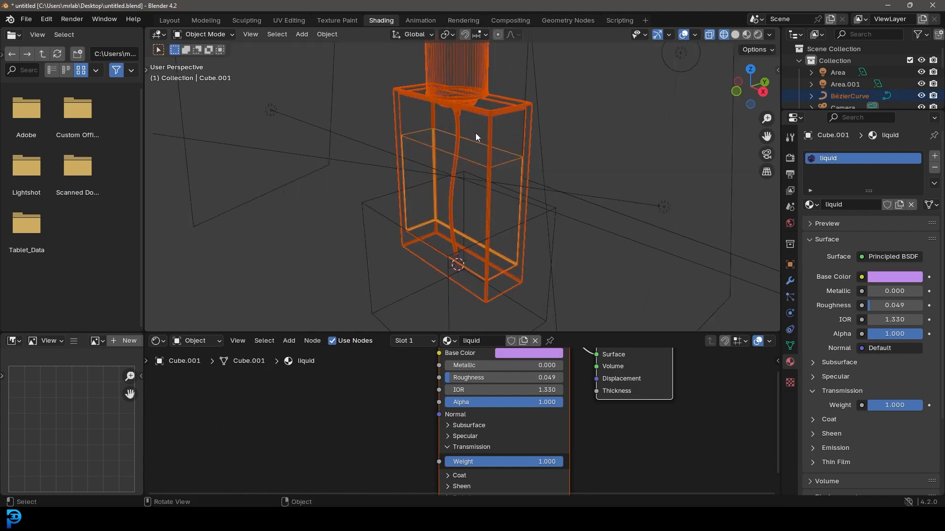
{"action": "left_click", "coordinate": [373, 207], "text": "shift"}
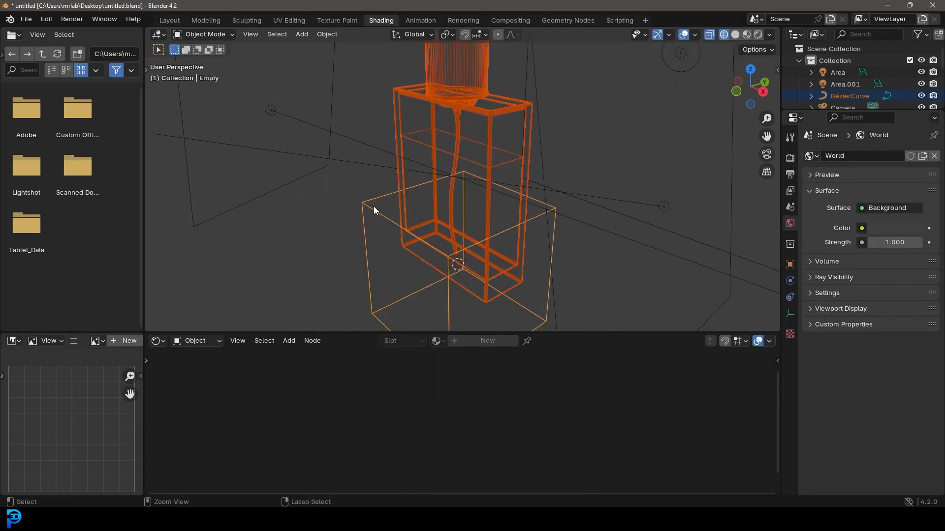
{"action": "key", "text": "ctrl+p"}
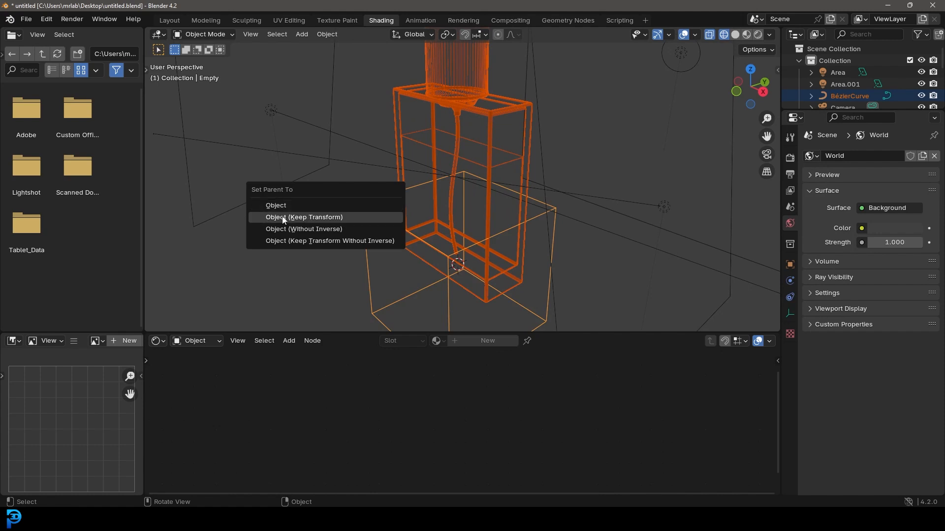
{"action": "left_click", "coordinate": [320, 217]}
Step: Select the empty and tilt the whole bottle about 18° toward the left of the frame in the rendered camera view
{"action": "scroll", "coordinate": [389, 201], "scroll_direction": "down", "scroll_amount": 3}
{"action": "left_click", "coordinate": [403, 198]}
{"action": "middle_click_drag", "start_coordinate": [403, 197], "coordinate": [404, 198]}
{"action": "key", "text": "KP_0"}
{"action": "key", "text": "z"}
{"action": "left_click", "coordinate": [457, 123]}
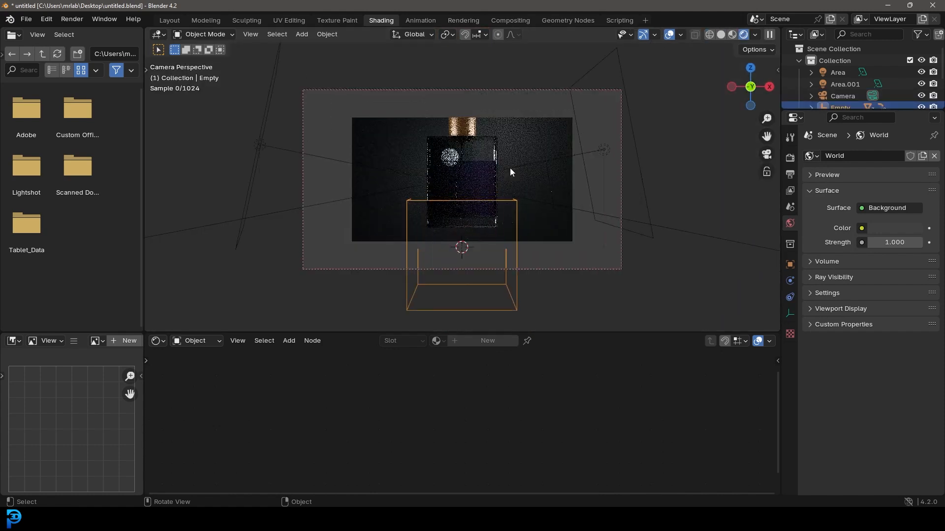
{"action": "key", "text": "r"}
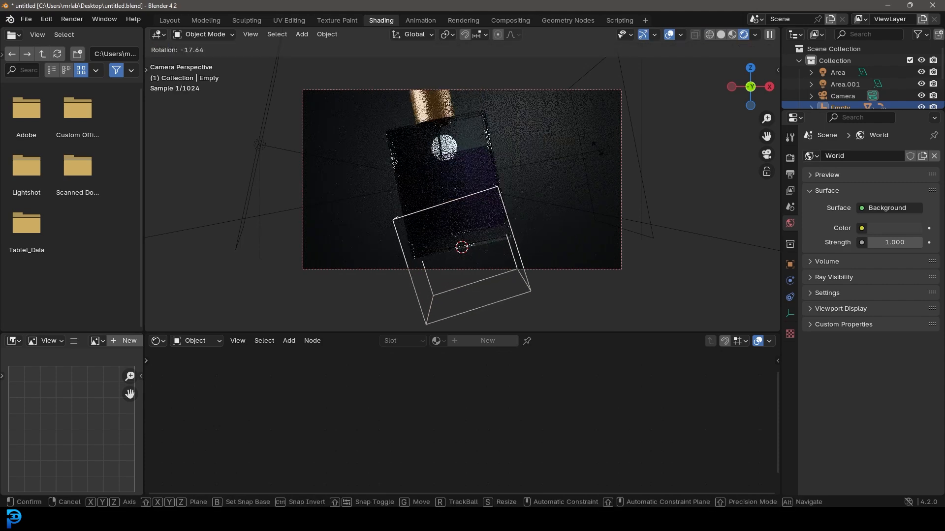
{"action": "left_click", "coordinate": [601, 149]}
Step: Trackball-rotate the empty so the bottle's side turns toward the camera, and shift it about 0.4 m to the right
{"action": "key", "text": "r"}
{"action": "key", "text": "r"}
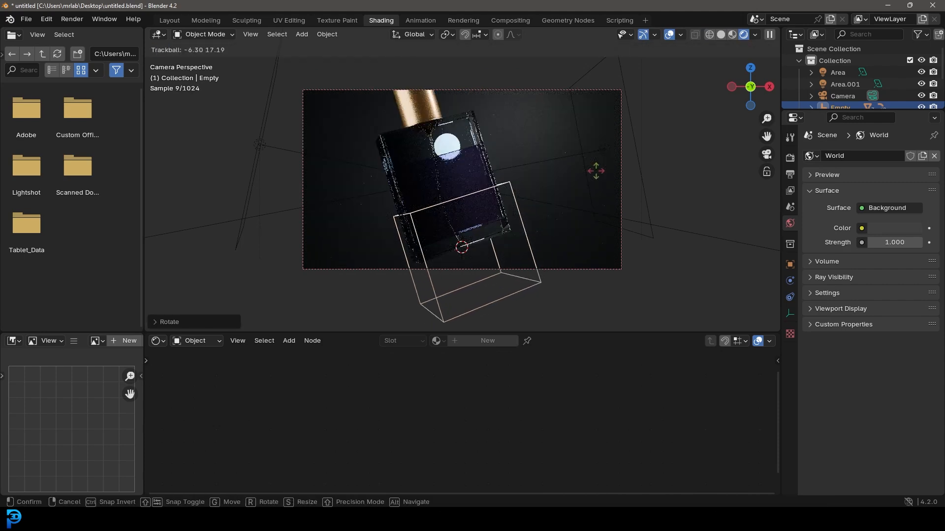
{"action": "left_click", "coordinate": [595, 171]}
{"action": "key", "text": "g"}
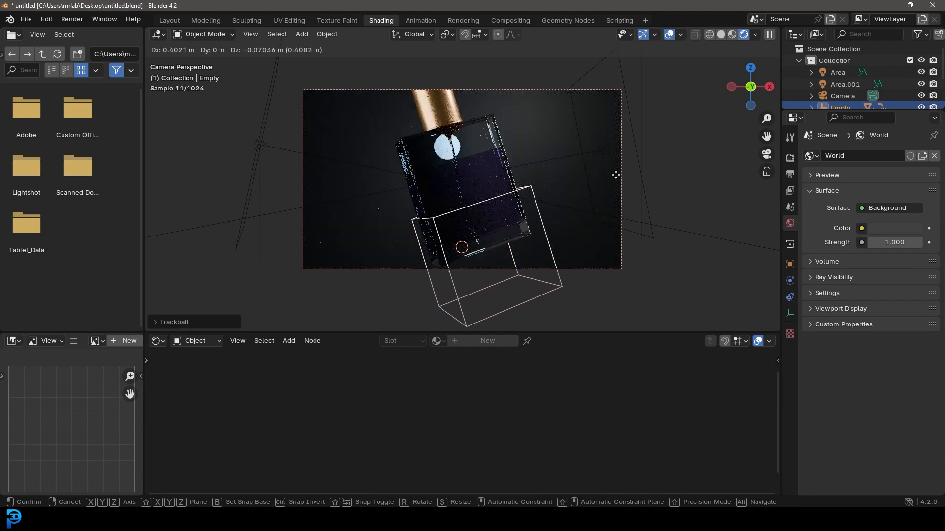
{"action": "left_click", "coordinate": [530, 90]}
Step: Select the camera, shift it and pull it back along its local Z axis until the whole tilted bottle and cap are in frame
{"action": "left_click", "coordinate": [531, 89]}
{"action": "key", "text": "g"}
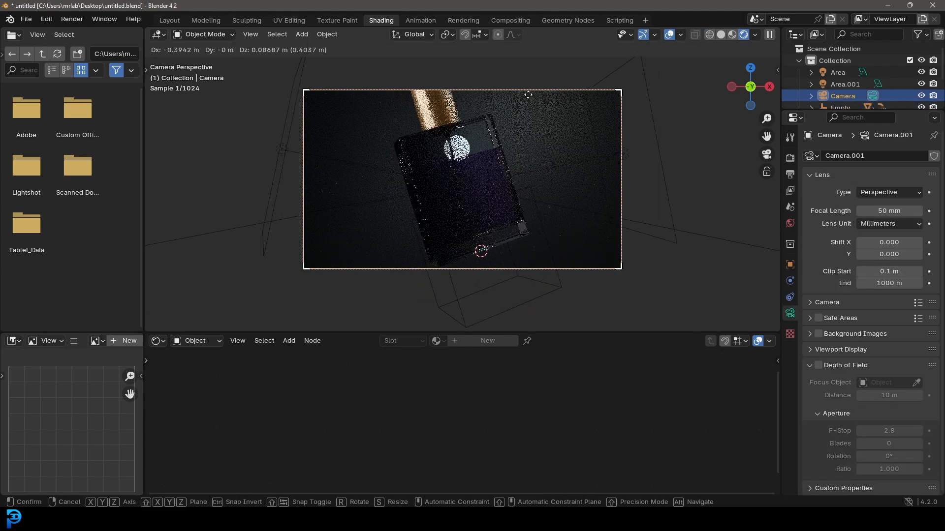
{"action": "left_click", "coordinate": [511, 88]}
{"action": "key", "text": "g"}
{"action": "key", "text": "z"}
{"action": "key", "text": "z"}
{"action": "left_click", "coordinate": [540, 171]}
{"action": "key", "text": "g"}
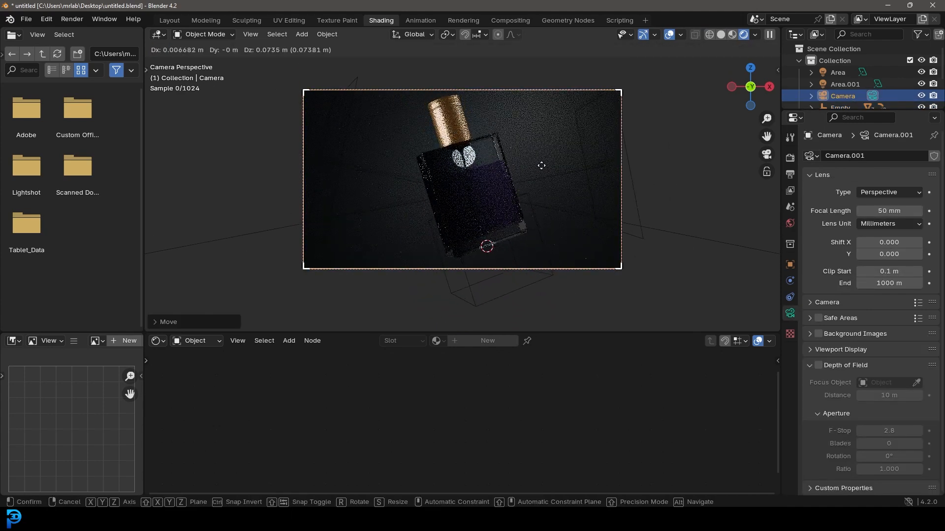
{"action": "left_click", "coordinate": [541, 171]}
Step: Select the empty again and nudge the bottle slightly toward the left of the frame
{"action": "left_click", "coordinate": [527, 198]}
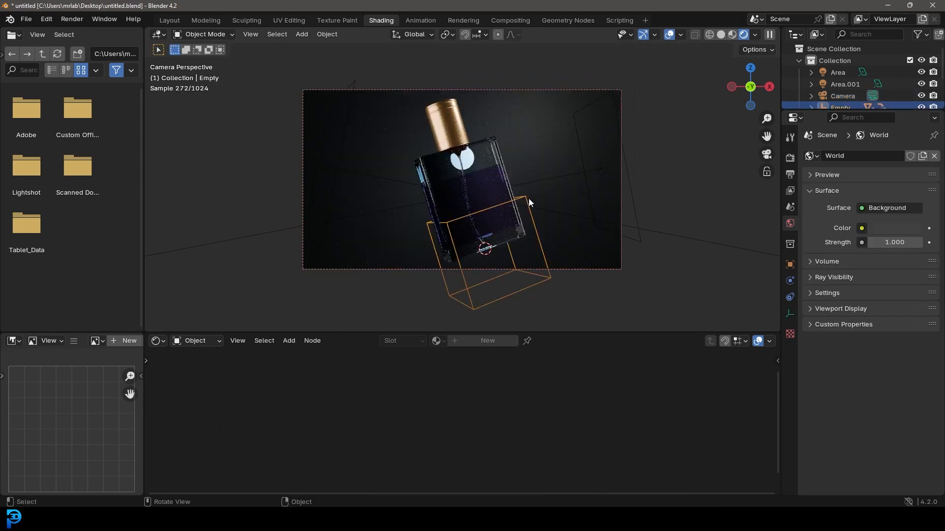
{"action": "key", "text": "g"}
{"action": "left_click", "coordinate": [605, 216]}
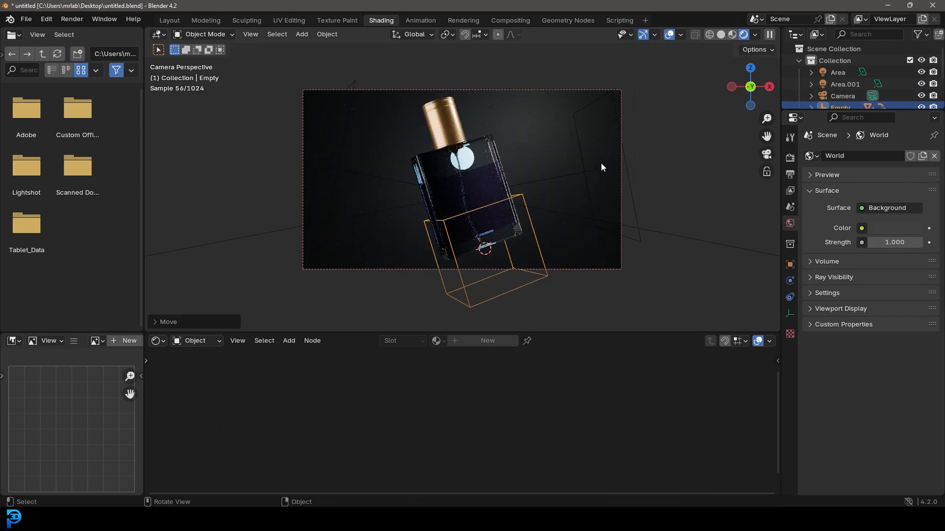
Step: Select the area light on the bottle's right side and set its power to 300 W, working from the top view
{"action": "left_click", "coordinate": [613, 170]}
{"action": "key", "text": "KP_7"}
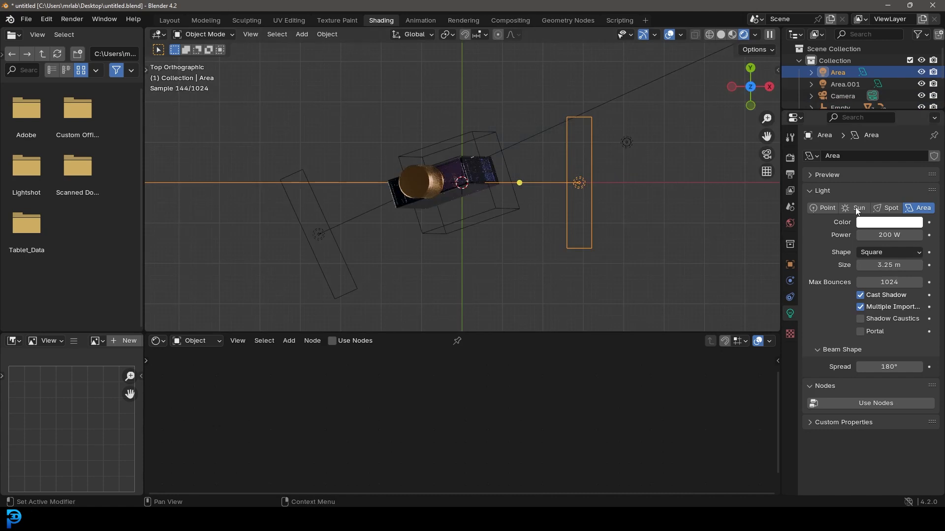
{"action": "left_click", "coordinate": [881, 235]}
{"action": "type", "text": "300"}
{"action": "key", "text": "Return"}
Step: Duplicate the area light to the front right of the bottle, rotate it about 66° toward the bottle and check the camera view
{"action": "key", "text": "shift+d"}
{"action": "key", "text": "r"}
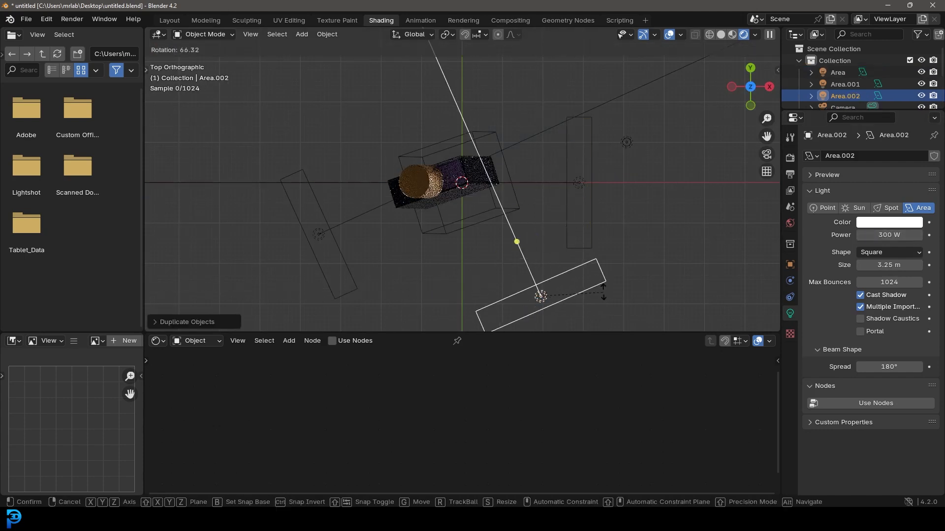
{"action": "left_click", "coordinate": [604, 266]}
{"action": "key", "text": "KP_0"}
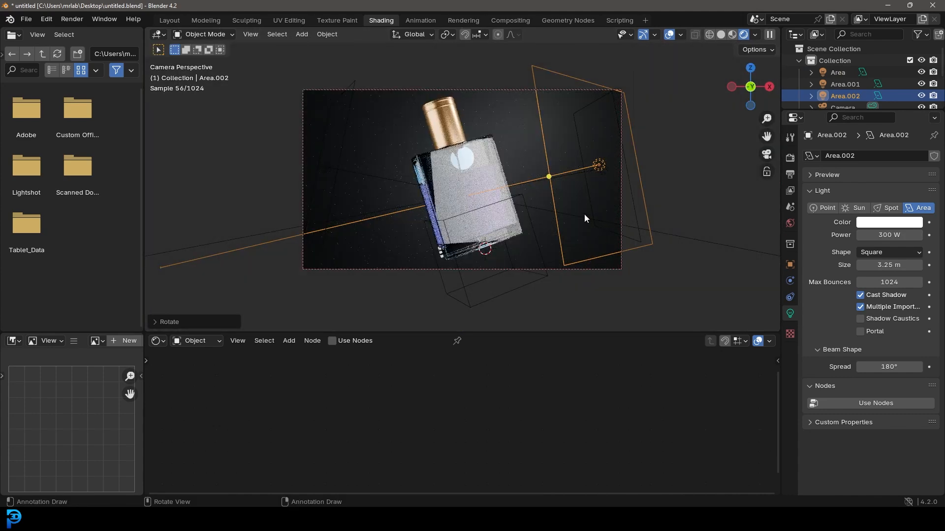
Step: Set the pivot point to the 3D cursor and freely rotate the front-right area light around it until it sits below the bottle
{"action": "left_click", "coordinate": [447, 34]}
{"action": "left_click", "coordinate": [461, 75]}
{"action": "key", "text": "r"}
{"action": "key", "text": "r"}
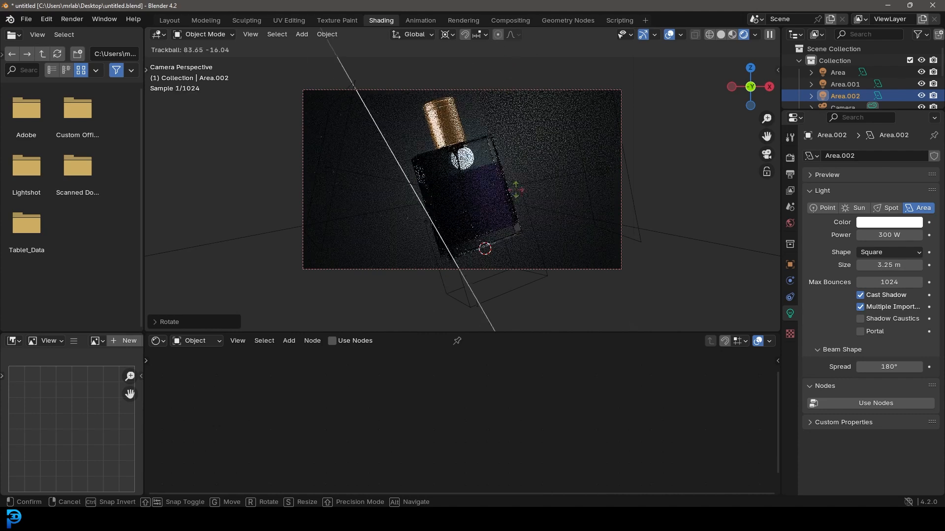
{"action": "left_click", "coordinate": [634, 192]}
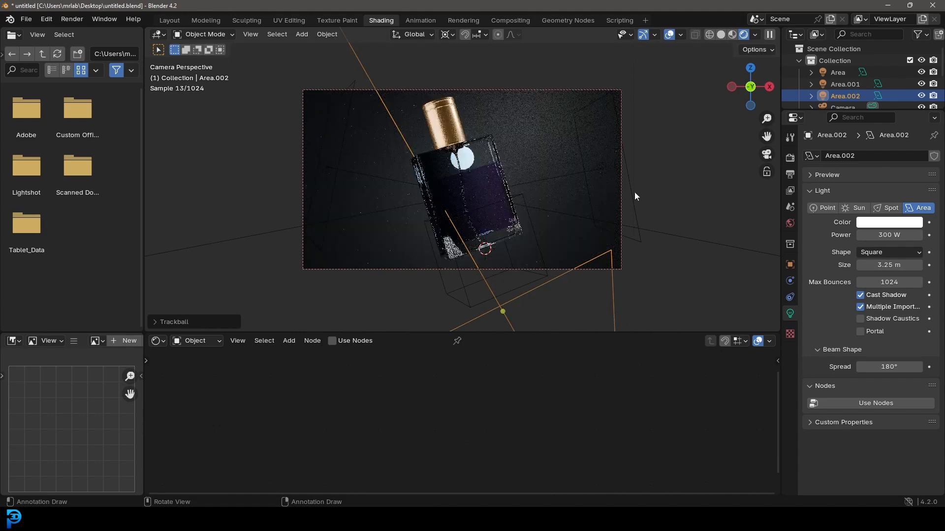
{"action": "key", "text": "r"}
{"action": "left_click", "coordinate": [584, 241]}
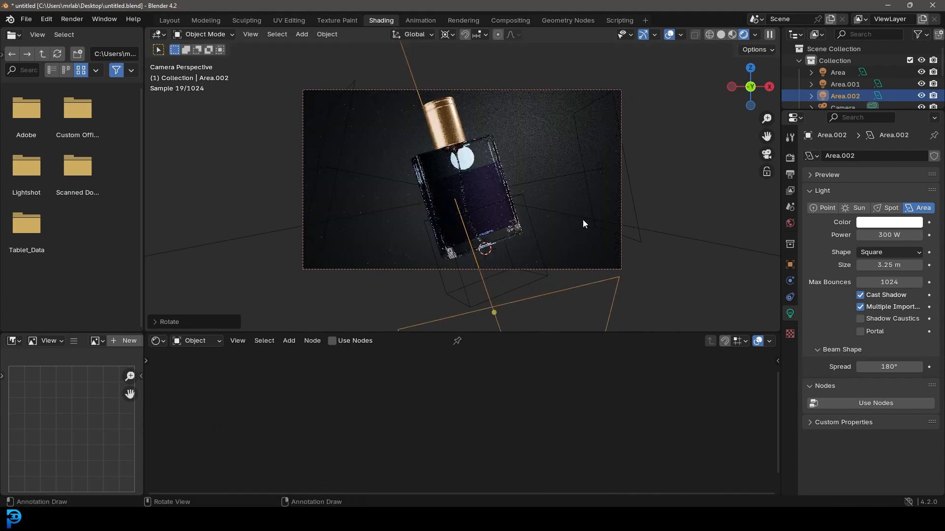
Step: Duplicate the light below the bottle and rotate the copy around the 3D cursor to the bottle's right side, using the top and camera views
{"action": "key", "text": "KP_7"}
{"action": "key", "text": "shift+d"}
{"action": "key", "text": "r"}
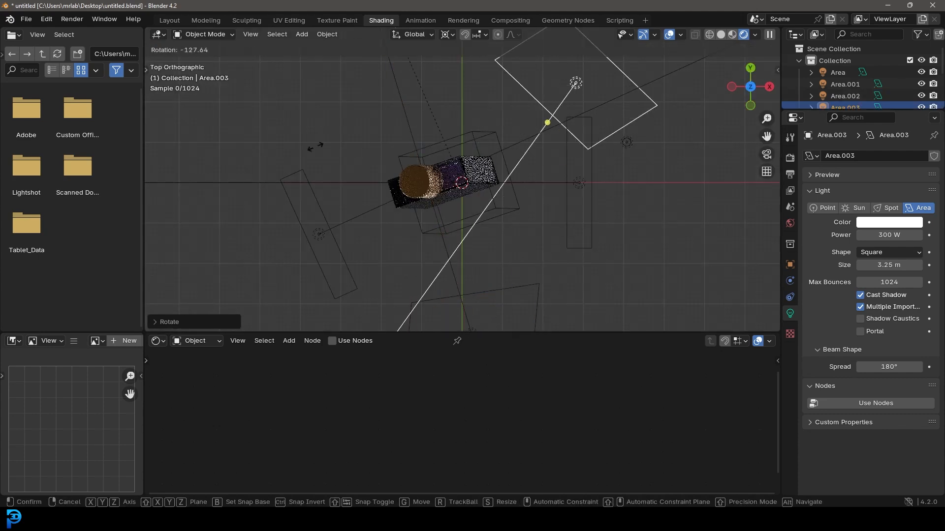
{"action": "left_click", "coordinate": [660, 241]}
{"action": "key", "text": "KP_0"}
{"action": "key", "text": "r"}
{"action": "key", "text": "r"}
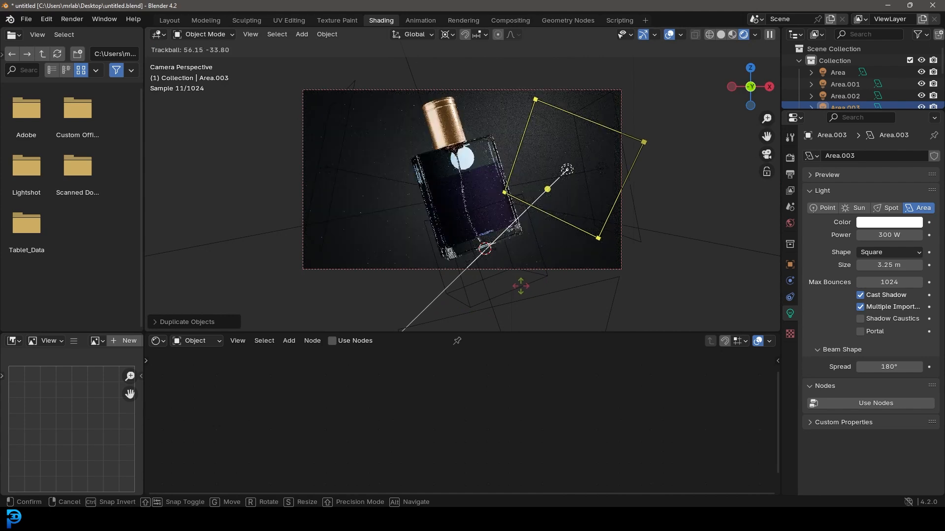
{"action": "left_click", "coordinate": [549, 206]}
Step: Duplicate the right-side light, rotate and move the copy to the upper left of the bottle near the cap, and save the file
{"action": "key", "text": "shift+d"}
{"action": "key", "text": "r"}
{"action": "key", "text": "r"}
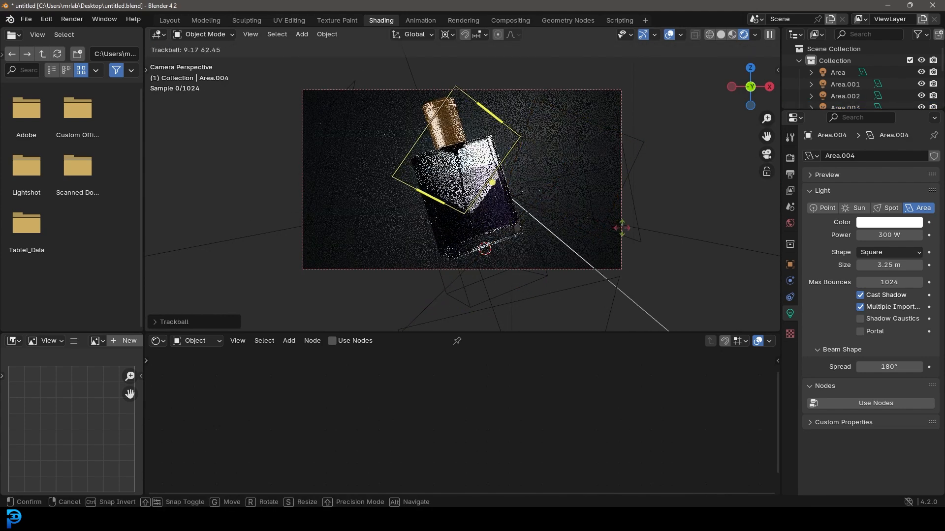
{"action": "left_click", "coordinate": [639, 236]}
{"action": "key", "text": "g"}
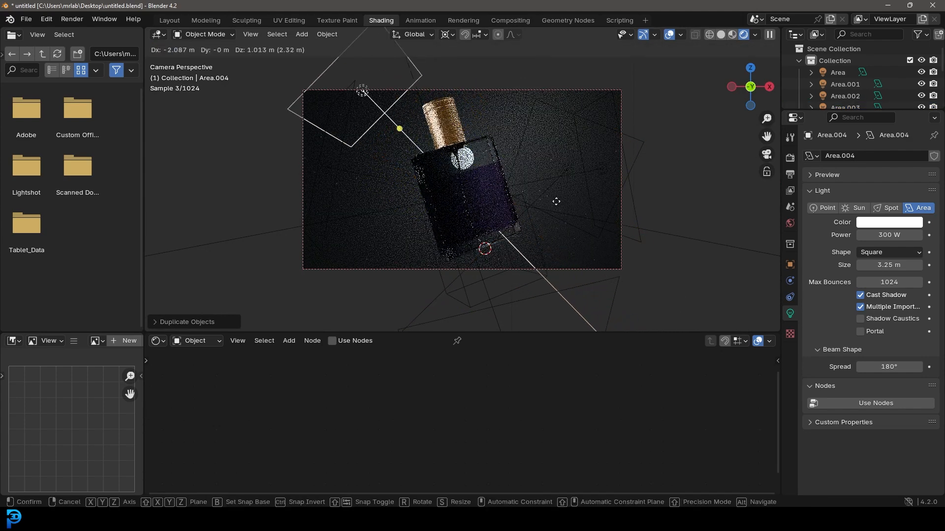
{"action": "left_click", "coordinate": [574, 243]}
{"action": "key", "text": "r"}
{"action": "key", "text": "r"}
{"action": "left_click", "coordinate": [678, 251]}
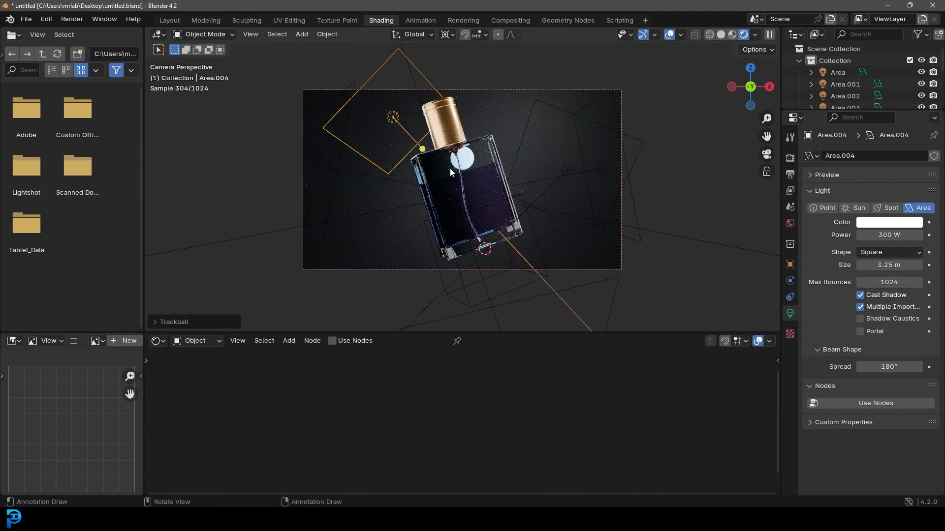
{"action": "scroll", "coordinate": [460, 141], "scroll_direction": "up", "scroll_amount": 2}
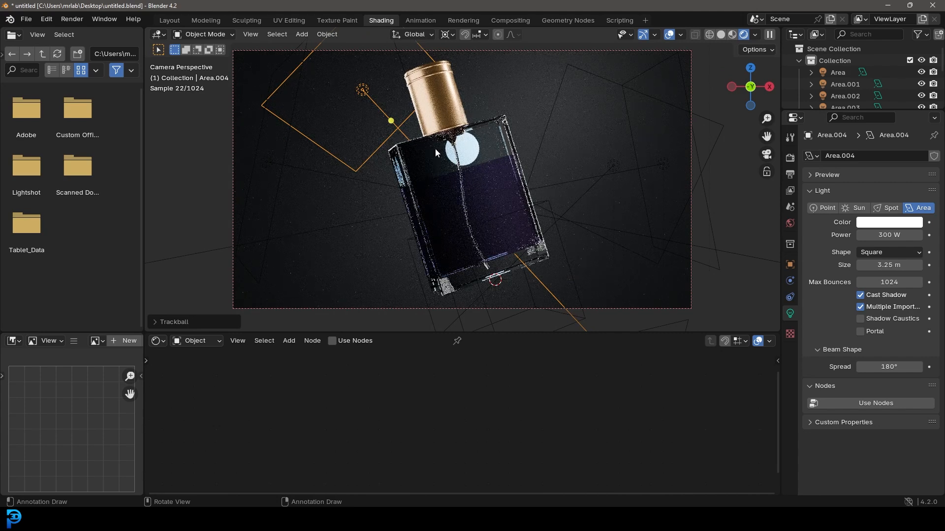
{"action": "key", "text": "ctrl+s"}
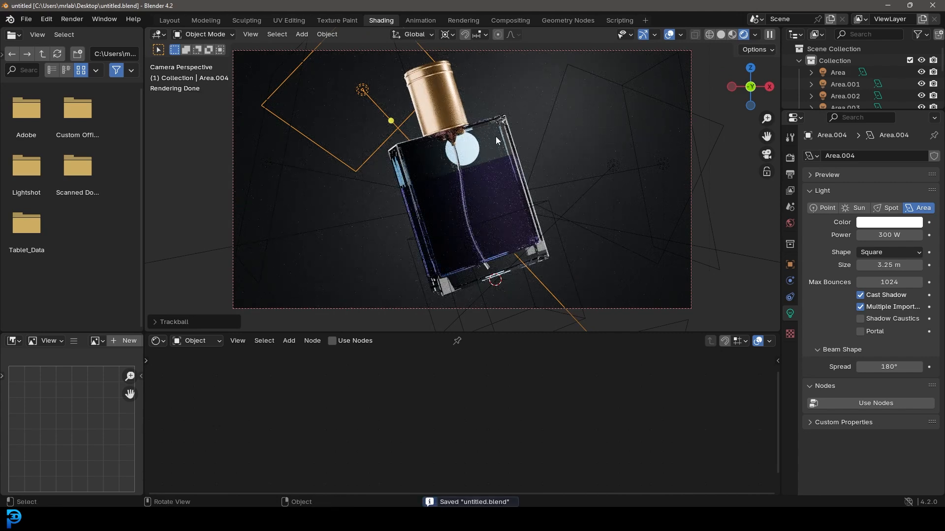
{"action": "key", "text": "ctrl+s"}
Step: Examine the glass and the liquid inside the bottle in wireframe from the front view
{"action": "key", "text": "z"}
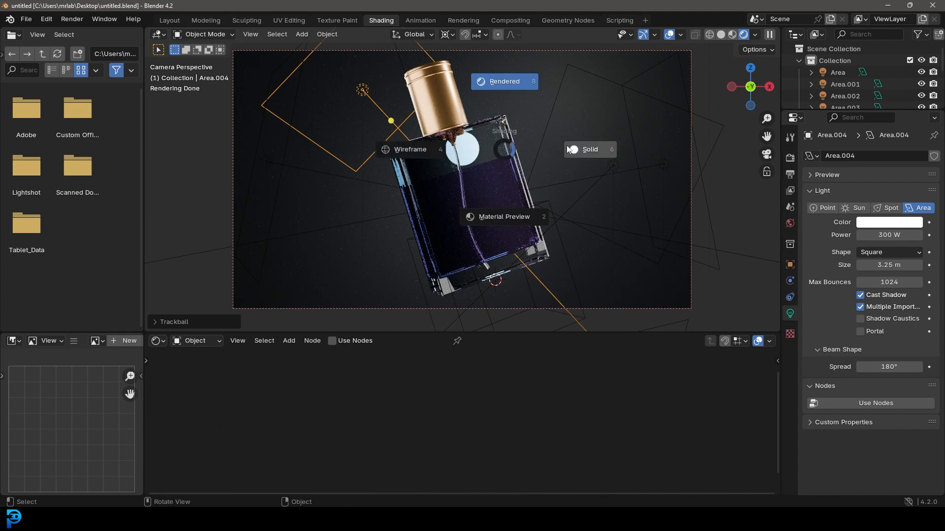
{"action": "left_click", "coordinate": [586, 158]}
{"action": "scroll", "coordinate": [551, 156], "scroll_direction": "down", "scroll_amount": 3}
{"action": "middle_click_drag", "start_coordinate": [551, 153], "coordinate": [477, 185]}
{"action": "key", "text": "z"}
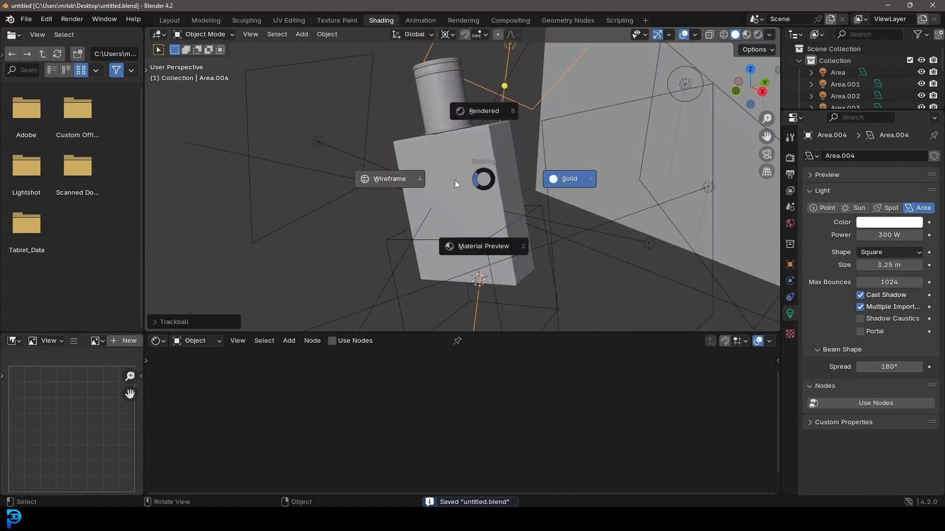
{"action": "left_click", "coordinate": [454, 180]}
{"action": "left_click", "coordinate": [494, 166]}
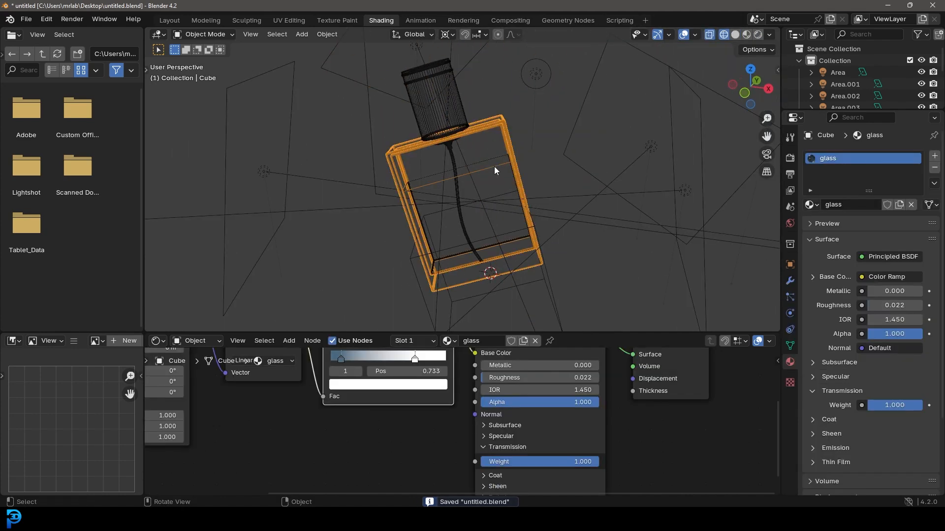
{"action": "key", "text": "KP_1"}
{"action": "left_click", "coordinate": [523, 154]}
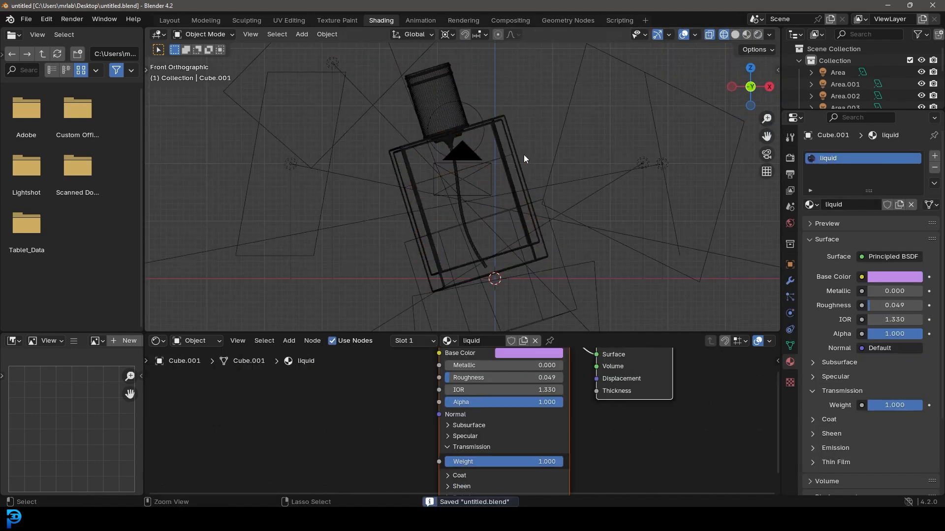
Step: Add a mesh plane and raise it along the Z axis to the upper part of the bottle, then return to solid shading
{"action": "key", "text": "shift+a"}
{"action": "mouse_move", "coordinate": [494, 54]}
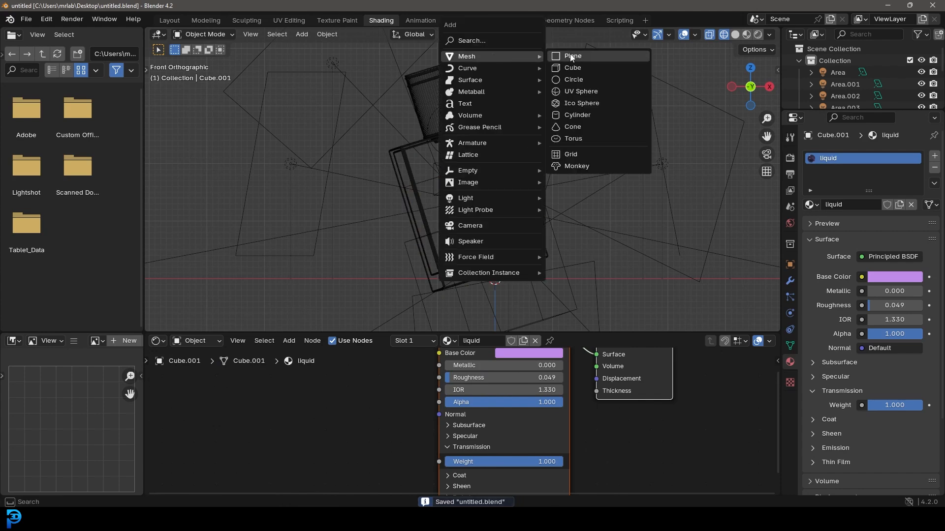
{"action": "left_click", "coordinate": [583, 57]}
{"action": "mouse_move", "coordinate": [586, 57]}
{"action": "middle_mouse_down"}
{"action": "mouse_move", "coordinate": [539, 143]}
{"action": "mouse_move", "coordinate": [530, 173]}
{"action": "mouse_move", "coordinate": [544, 190]}
{"action": "middle_mouse_up"}
{"action": "key", "text": "g"}
{"action": "key", "text": "z"}
{"action": "left_click", "coordinate": [545, 99]}
{"action": "key", "text": "z"}
{"action": "left_click", "coordinate": [607, 101]}
Step: Set the pivot point back to the median point and scale the plane up until it extends well past the bottle on all sides
{"action": "scroll", "coordinate": [536, 162], "scroll_direction": "down", "scroll_amount": 3}
{"action": "key", "text": "s"}
{"action": "right_click", "coordinate": [659, 216]}
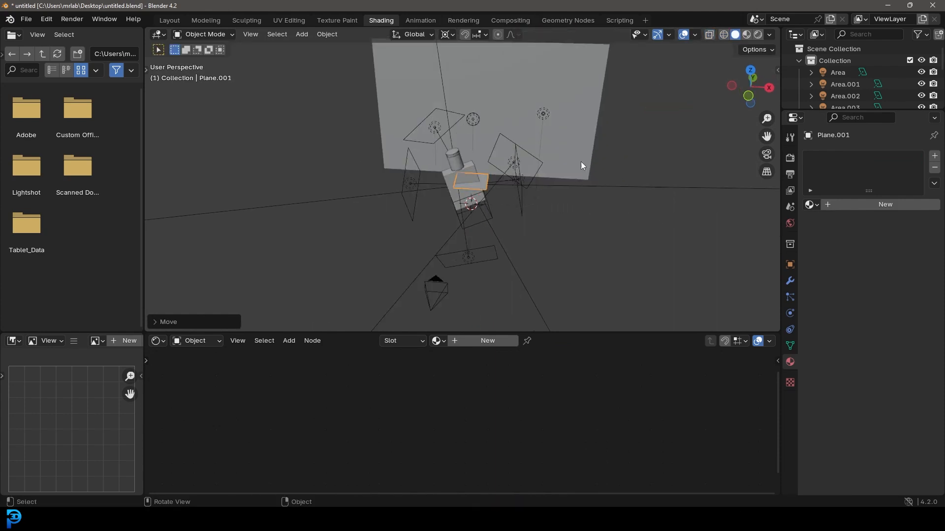
{"action": "left_click", "coordinate": [453, 32]}
{"action": "left_click", "coordinate": [470, 74]}
{"action": "key", "text": "s"}
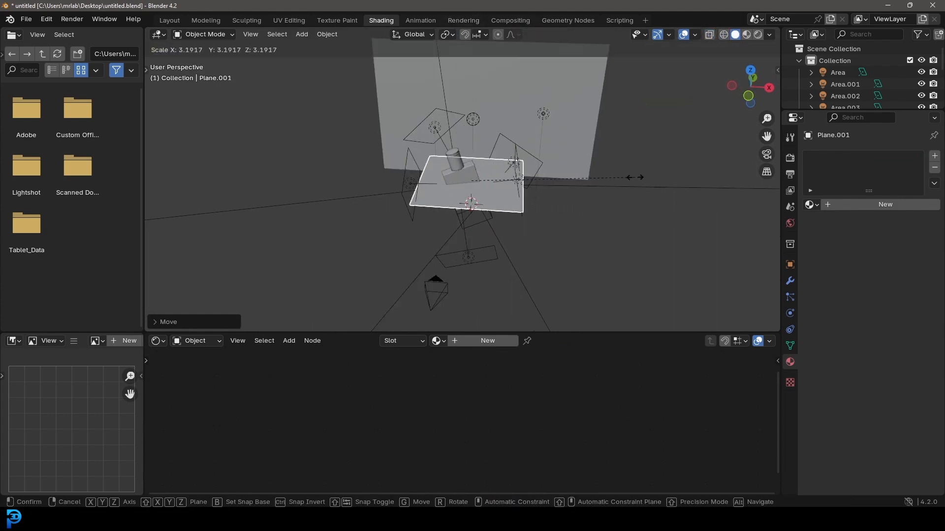
{"action": "left_click", "coordinate": [530, 155]}
{"action": "scroll", "coordinate": [530, 155], "scroll_direction": "up", "scroll_amount": 3}
Step: Subdivide the whole plane with 50 cuts and return to Object Mode
{"action": "key", "text": "Tab"}
{"action": "right_click", "coordinate": [498, 149]}
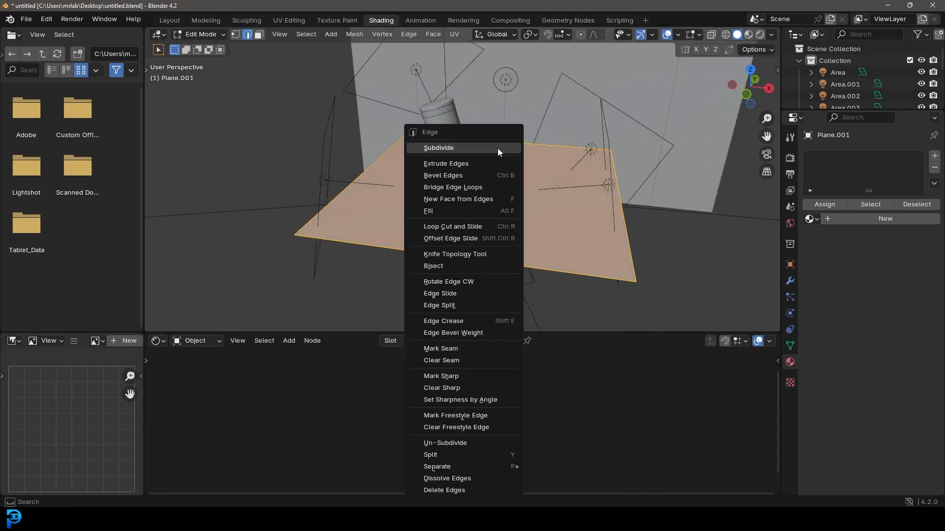
{"action": "left_click", "coordinate": [440, 149]}
{"action": "left_click", "coordinate": [162, 321]}
{"action": "left_click", "coordinate": [279, 242]}
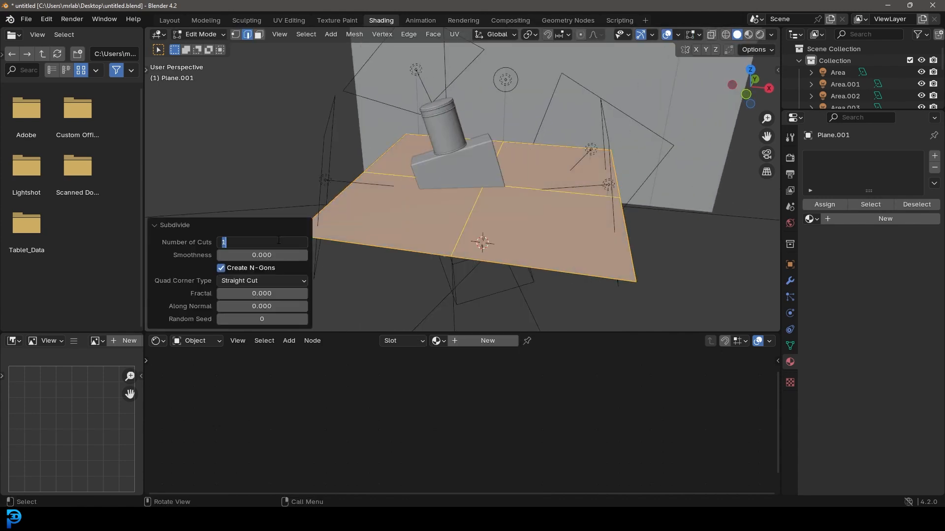
{"action": "type", "text": "50"}
{"action": "key", "text": "Return"}
{"action": "left_click", "coordinate": [172, 225]}
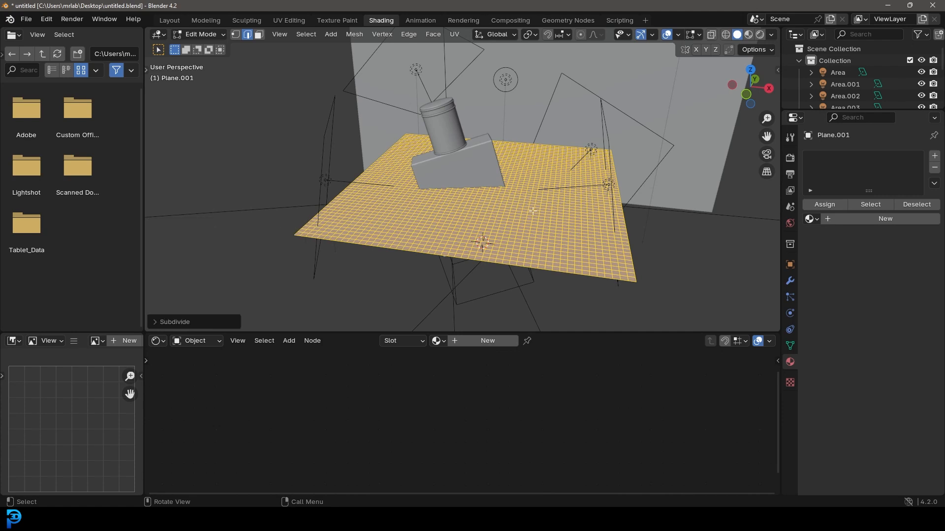
{"action": "key", "text": "Tab"}
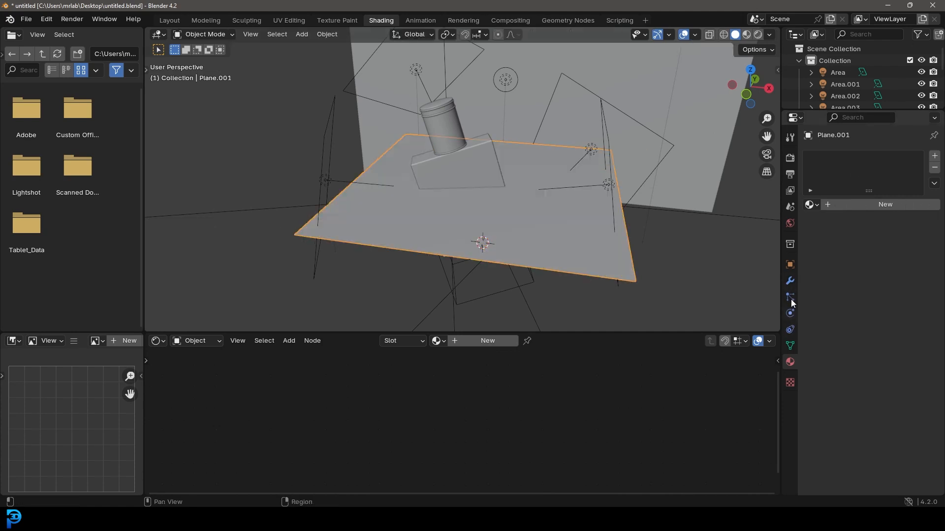
Step: Add a Displace modifier to the subdivided plane
{"action": "left_click", "coordinate": [790, 281]}
{"action": "left_click", "coordinate": [867, 155]}
{"action": "left_click", "coordinate": [867, 156]}
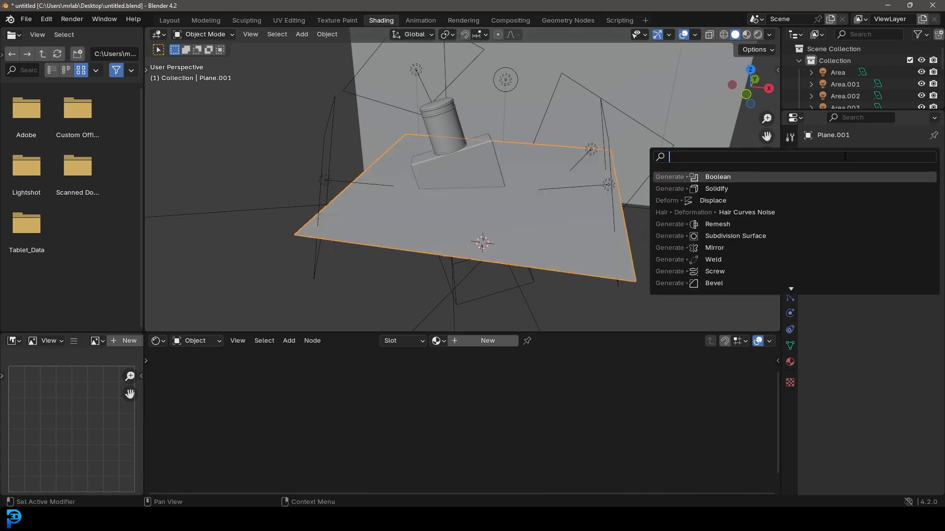
{"action": "type", "text": "displace"}
{"action": "key", "text": "Return"}
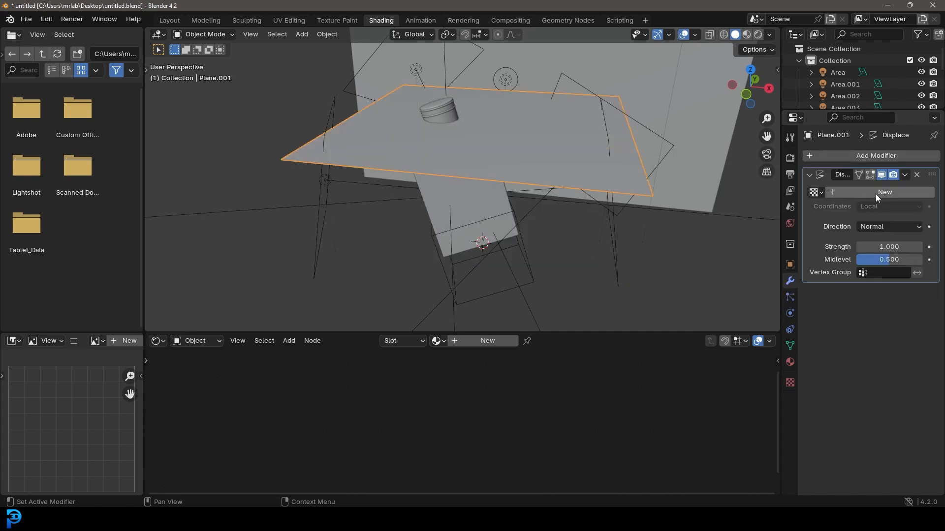
Step: Give the Displace modifier a new Clouds texture and set its strength to 0.070
{"action": "left_click", "coordinate": [790, 382]}
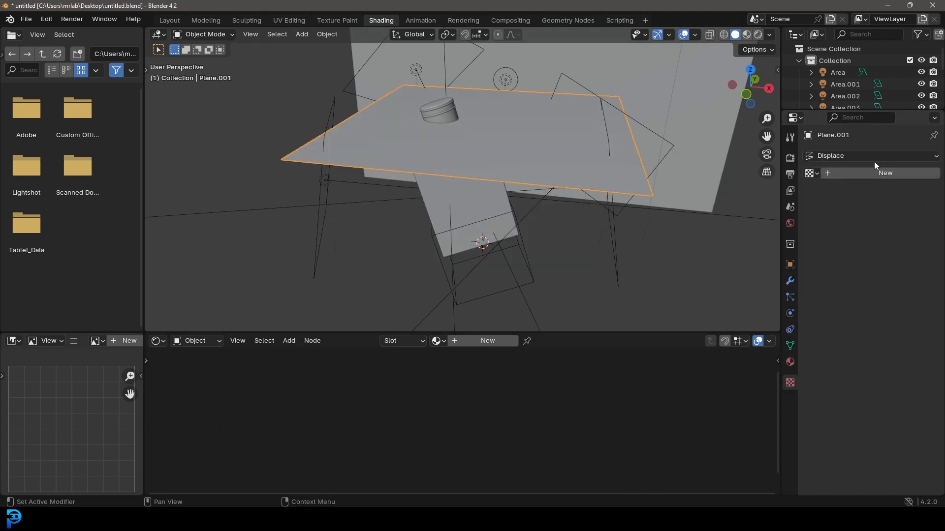
{"action": "left_click", "coordinate": [878, 170]}
{"action": "left_click", "coordinate": [863, 190]}
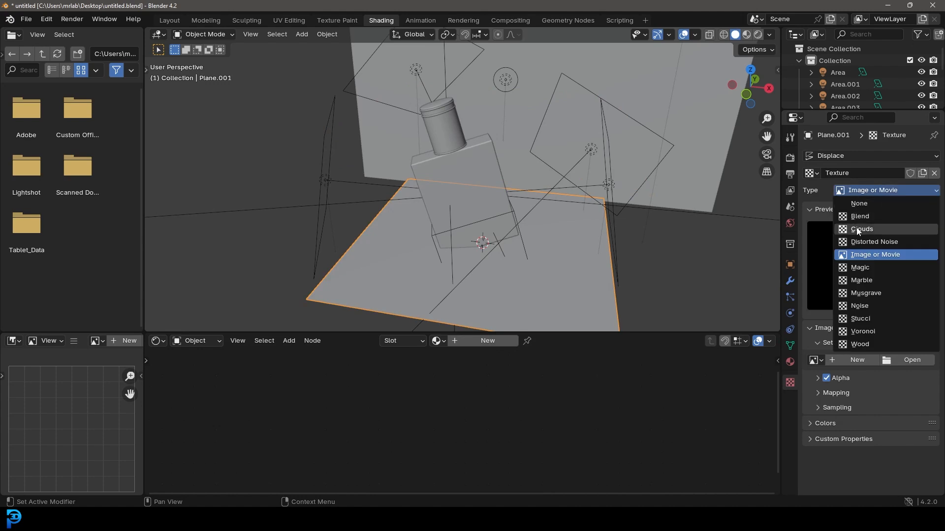
{"action": "left_click", "coordinate": [842, 224]}
{"action": "left_click", "coordinate": [790, 281]}
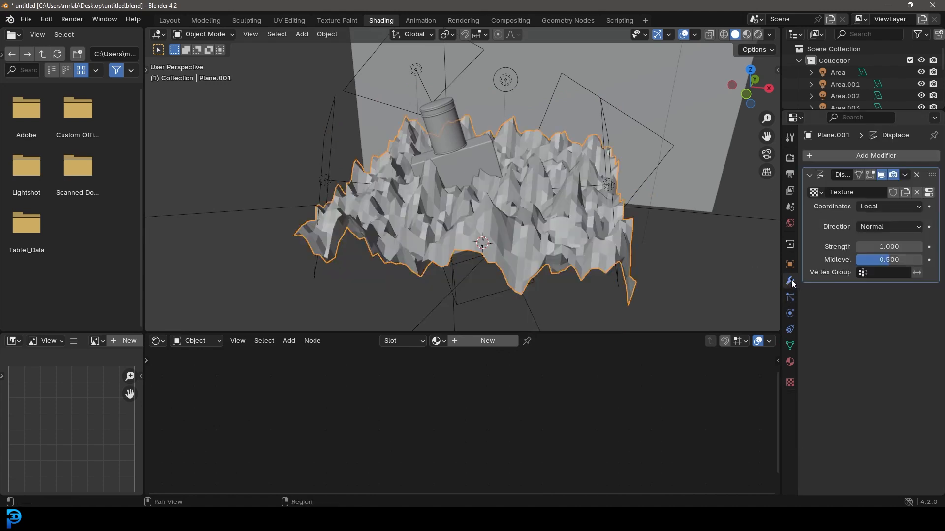
{"action": "mouse_move", "coordinate": [888, 247]}
{"action": "left_mouse_down"}
{"action": "mouse_move", "coordinate": [836, 247]}
{"action": "mouse_move", "coordinate": [897, 241]}
{"action": "left_mouse_up"}
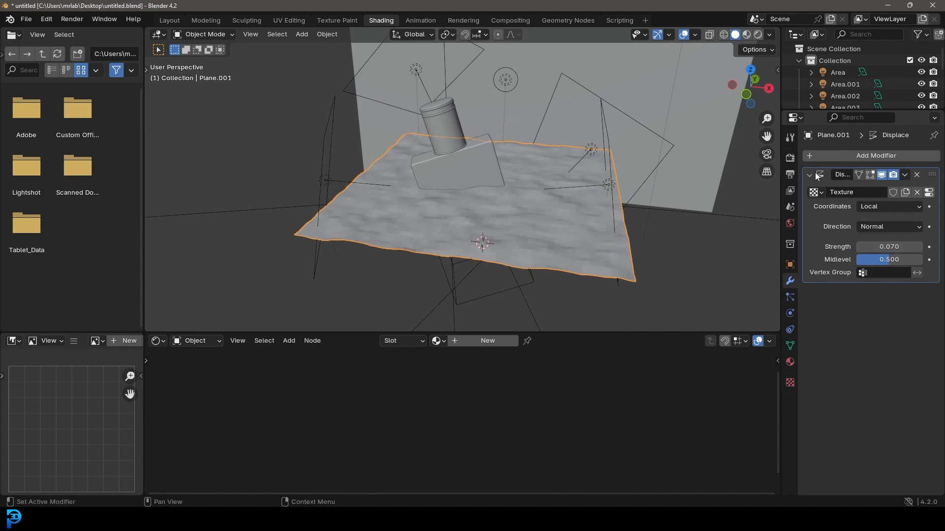
Step: Add a Solidify modifier to the rippled plane and set its thickness to -0.43 m
{"action": "left_click", "coordinate": [844, 155]}
{"action": "type", "text": "solid"}
{"action": "key", "text": "Return"}
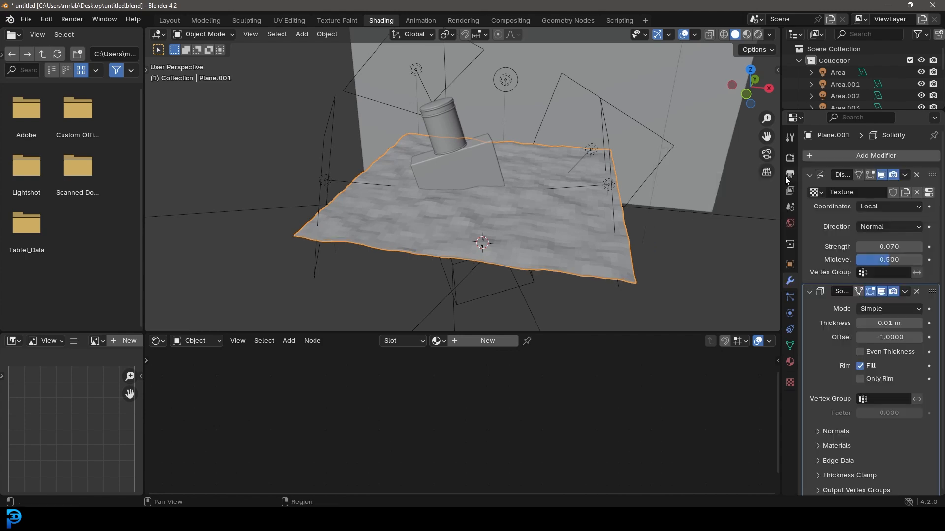
{"action": "left_click_drag", "start_coordinate": [884, 323], "coordinate": [851, 322]}
Step: Save the file in wireframe shading and select the liquid mesh inside the bottle
{"action": "key", "text": "z"}
{"action": "left_click", "coordinate": [511, 212]}
{"action": "key", "text": "ctrl+s"}
{"action": "mouse_move", "coordinate": [511, 220]}
{"action": "middle_mouse_down"}
{"action": "mouse_move", "coordinate": [517, 196]}
{"action": "mouse_move", "coordinate": [508, 202]}
{"action": "middle_mouse_up"}
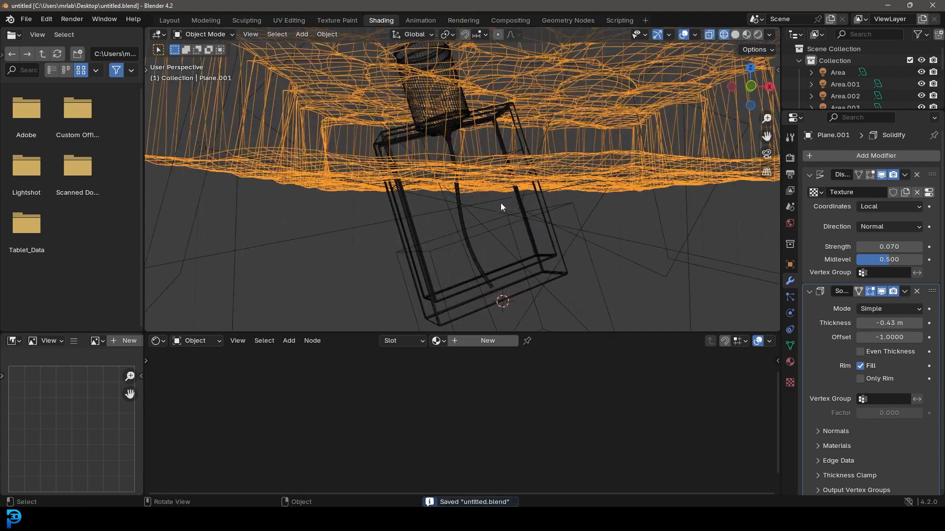
{"action": "middle_click_drag", "start_coordinate": [434, 161], "coordinate": [494, 192]}
{"action": "left_click", "coordinate": [524, 146]}
{"action": "left_click", "coordinate": [519, 156]}
{"action": "key", "text": "g"}
{"action": "key", "text": "Escape"}
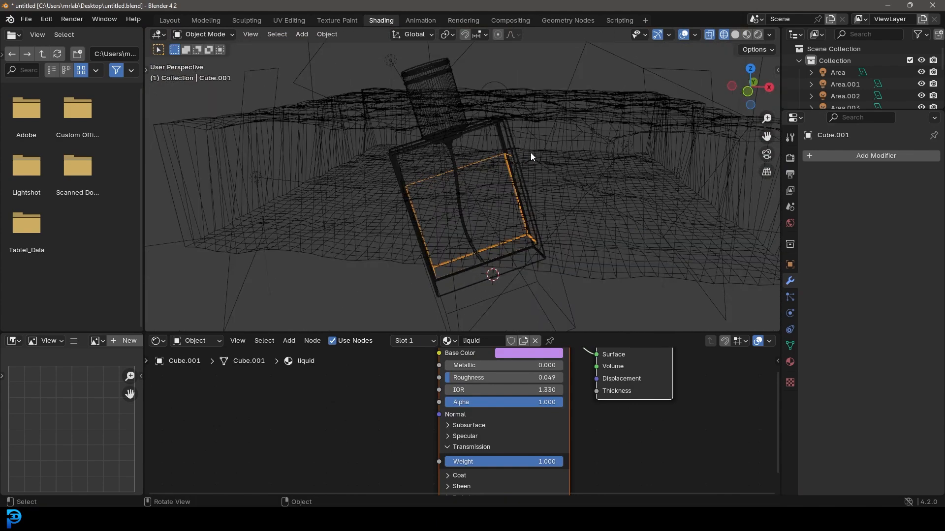
Step: Add a Boolean Difference modifier to the liquid with the solidified plane as its cutting object
{"action": "left_click", "coordinate": [880, 155]}
{"action": "type", "text": "bool"}
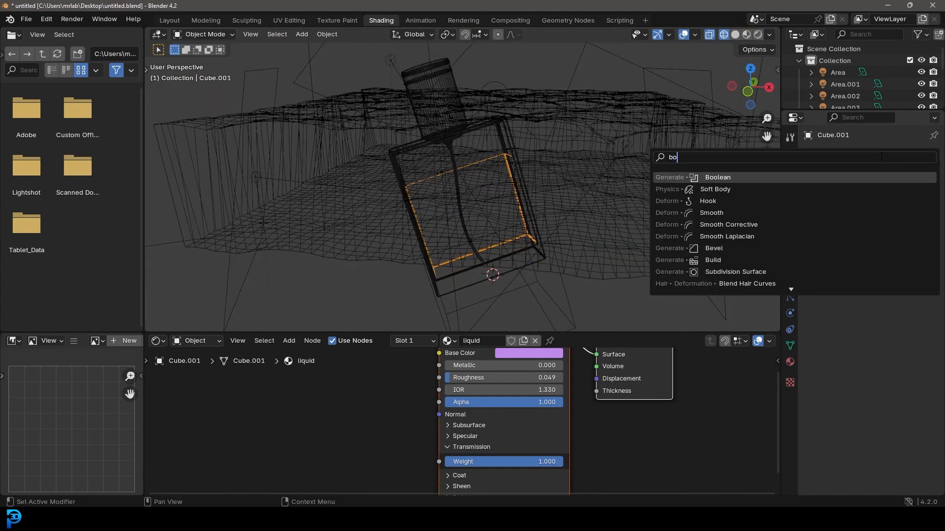
{"action": "left_click", "coordinate": [817, 176]}
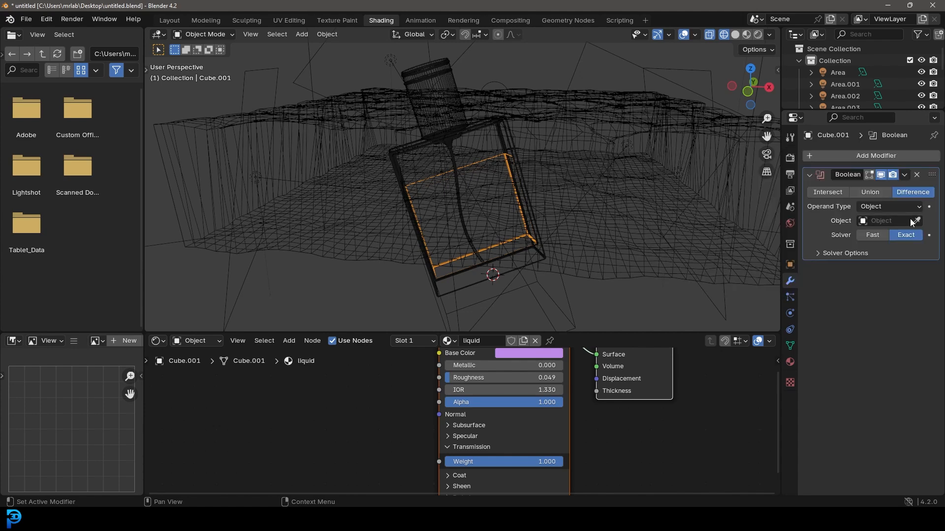
{"action": "left_click", "coordinate": [917, 222]}
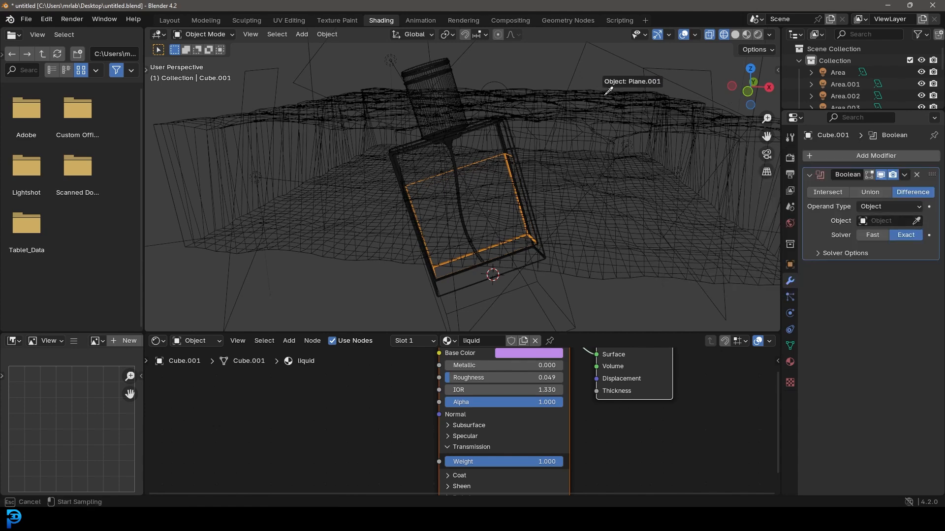
{"action": "left_click", "coordinate": [605, 98]}
Step: Switch to solid shading and move the solidified ripple plane into a new collection named Collection 2
{"action": "mouse_move", "coordinate": [455, 197]}
{"action": "middle_mouse_down"}
{"action": "mouse_move", "coordinate": [627, 172]}
{"action": "mouse_move", "coordinate": [569, 176]}
{"action": "mouse_move", "coordinate": [498, 131]}
{"action": "mouse_move", "coordinate": [645, 135]}
{"action": "middle_mouse_up"}
{"action": "key", "text": "z"}
{"action": "left_click", "coordinate": [692, 142]}
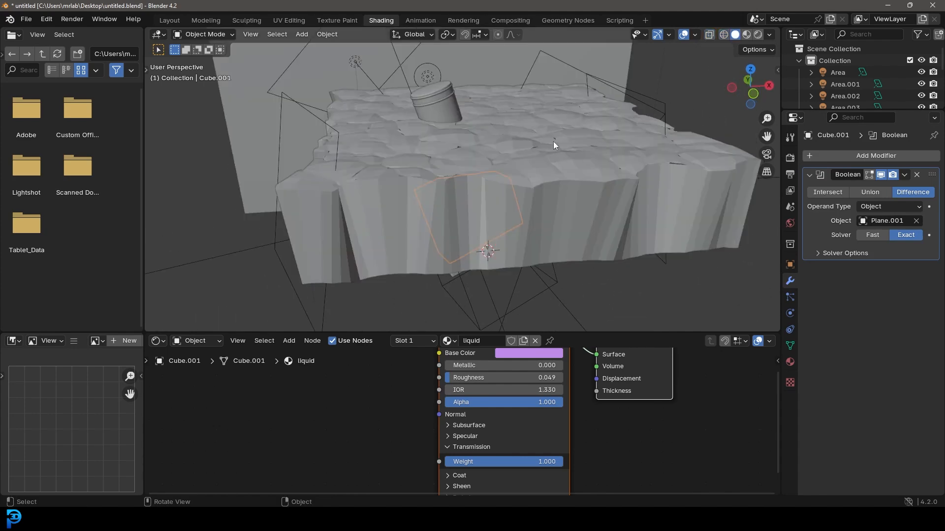
{"action": "left_click", "coordinate": [517, 131]}
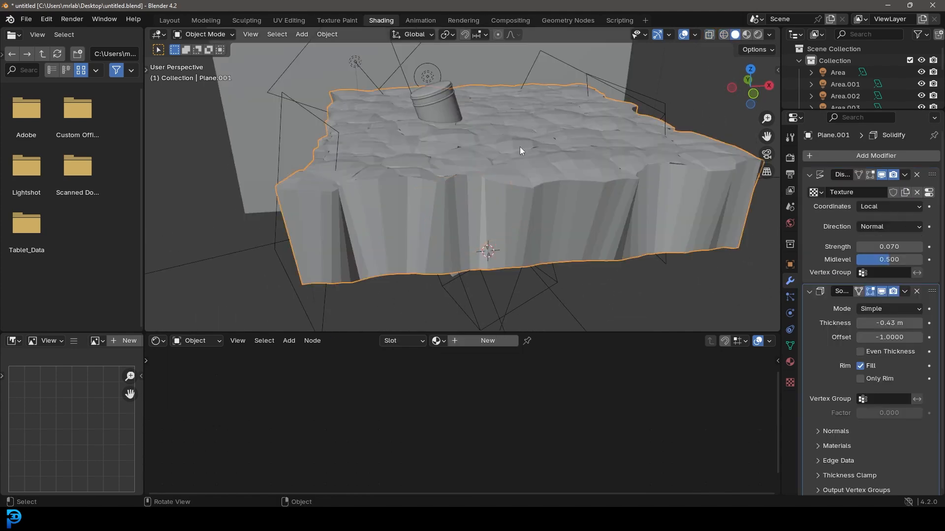
{"action": "middle_click_drag", "start_coordinate": [578, 157], "coordinate": [557, 149]}
{"action": "key", "text": "m"}
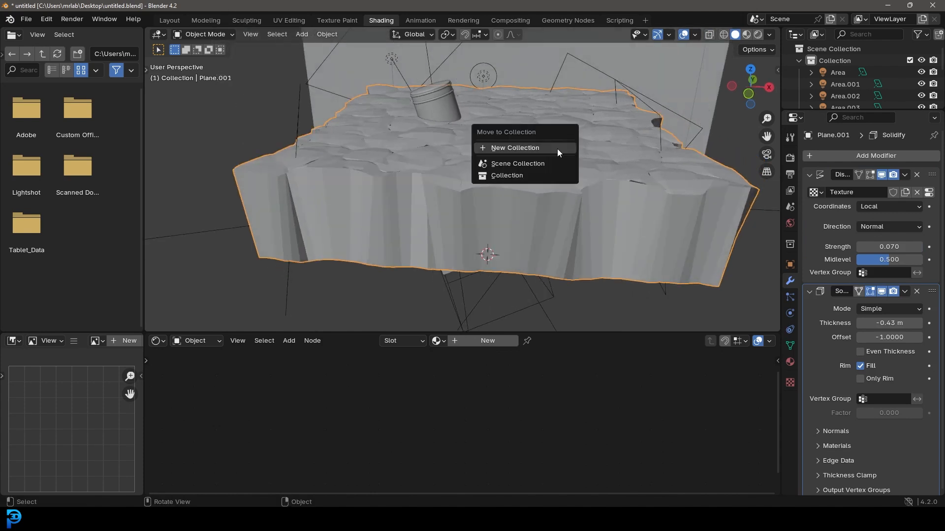
{"action": "left_click", "coordinate": [509, 148]}
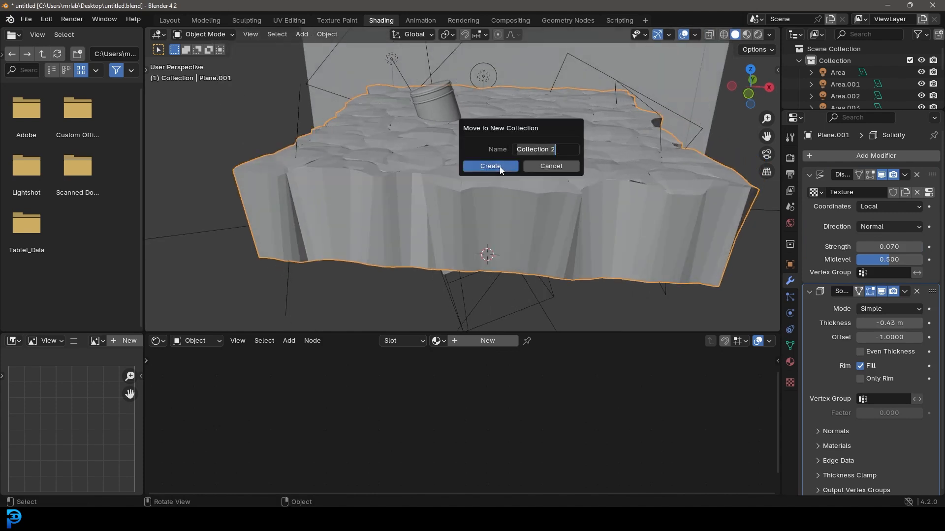
{"action": "left_click", "coordinate": [500, 166]}
Step: Hide Collection 2 in the viewport and frame the bottle through the camera
{"action": "left_click_drag", "start_coordinate": [821, 112], "coordinate": [839, 292]}
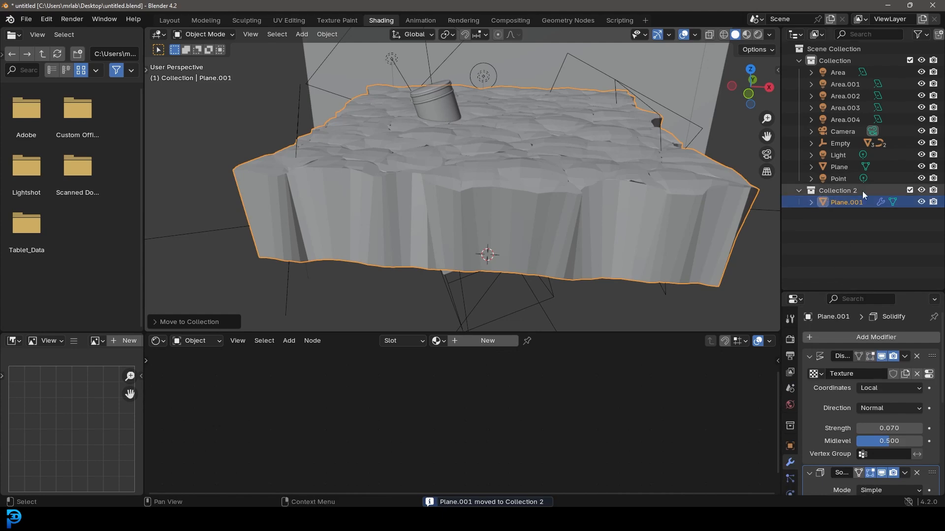
{"action": "left_click", "coordinate": [921, 191]}
{"action": "middle_click_drag", "start_coordinate": [423, 197], "coordinate": [453, 190]}
{"action": "key", "text": "KP_0"}
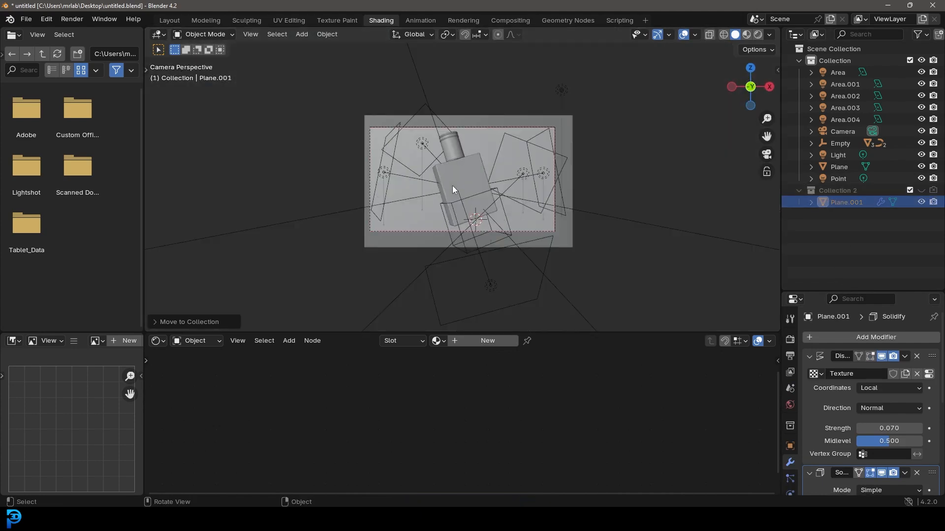
{"action": "scroll", "coordinate": [473, 185], "scroll_direction": "up", "scroll_amount": 3}
{"action": "scroll", "coordinate": [495, 184], "scroll_direction": "up", "scroll_amount": 2}
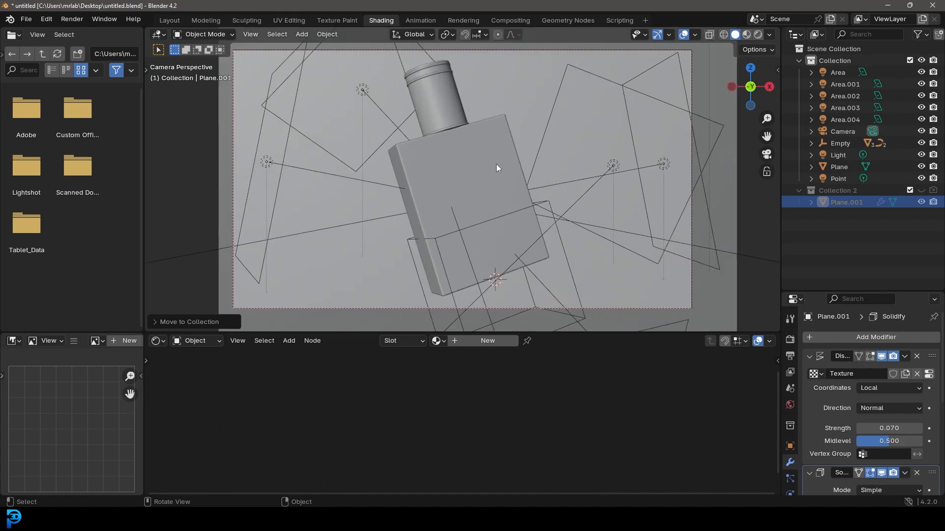
Step: Check the cut liquid surface in rendered shading and save the file
{"action": "key", "text": "z"}
{"action": "left_click", "coordinate": [499, 133]}
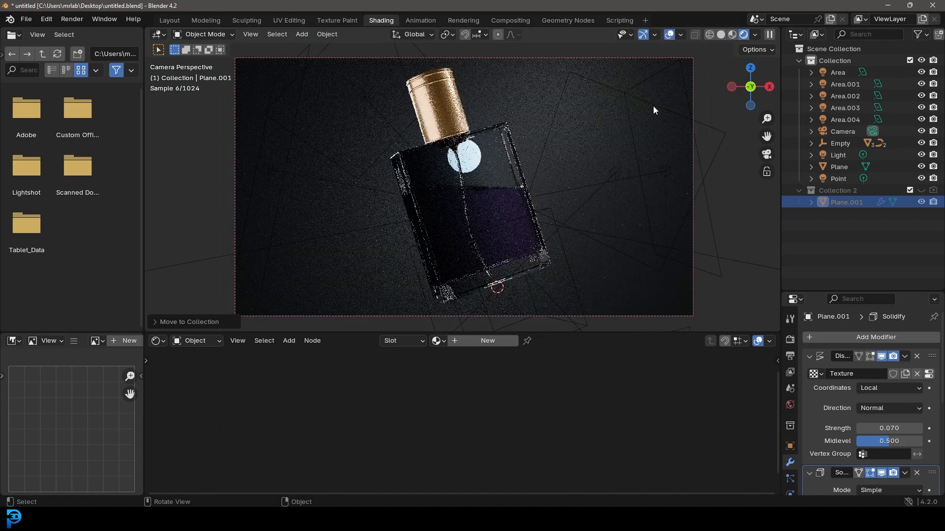
{"action": "scroll", "coordinate": [441, 196], "scroll_direction": "up", "scroll_amount": 2}
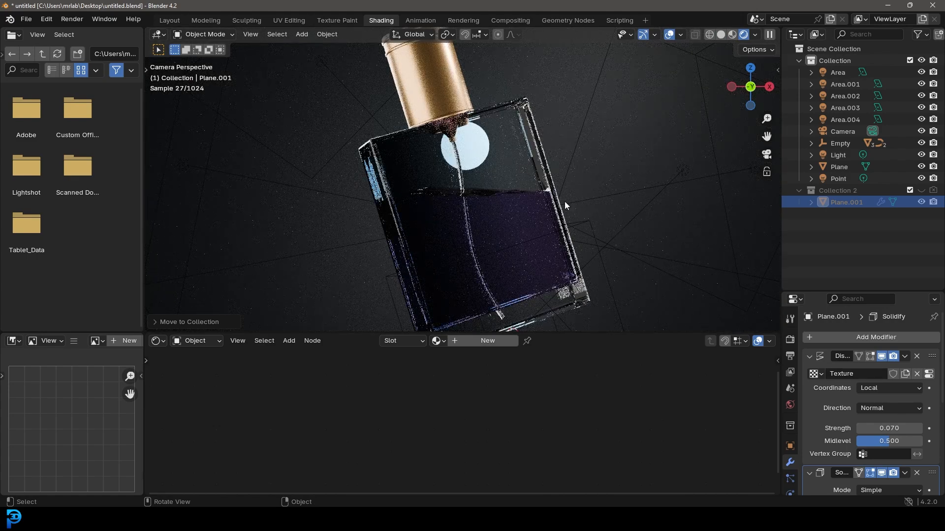
{"action": "scroll", "coordinate": [494, 187], "scroll_direction": "down", "scroll_amount": 2}
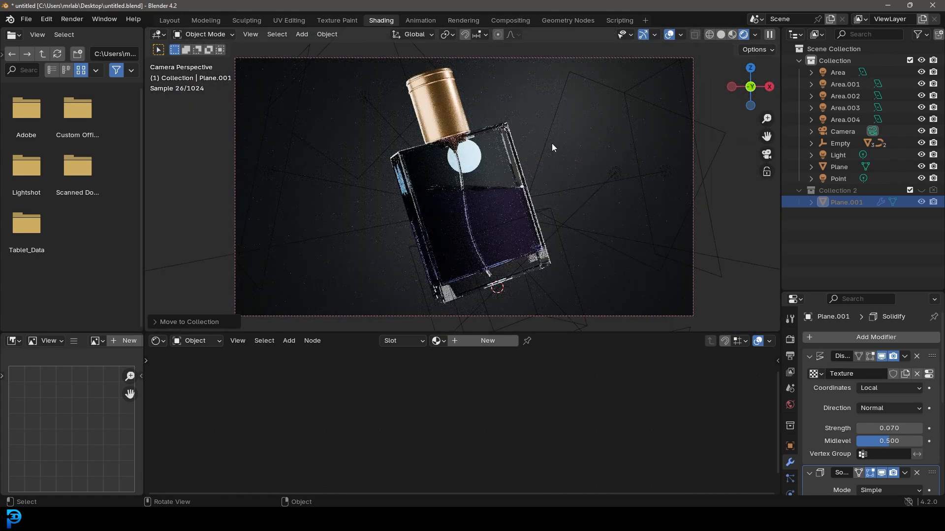
{"action": "key", "text": "ctrl+s"}
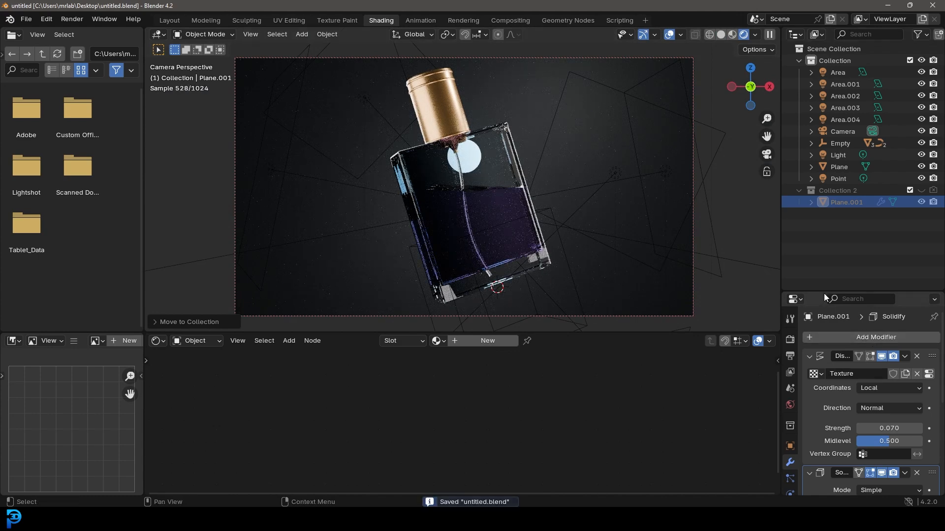
Step: Use the studio_small_03 HDRI as the world's environment texture and set the background strength to 0.2
{"action": "left_click_drag", "start_coordinate": [824, 293], "coordinate": [824, 146]}
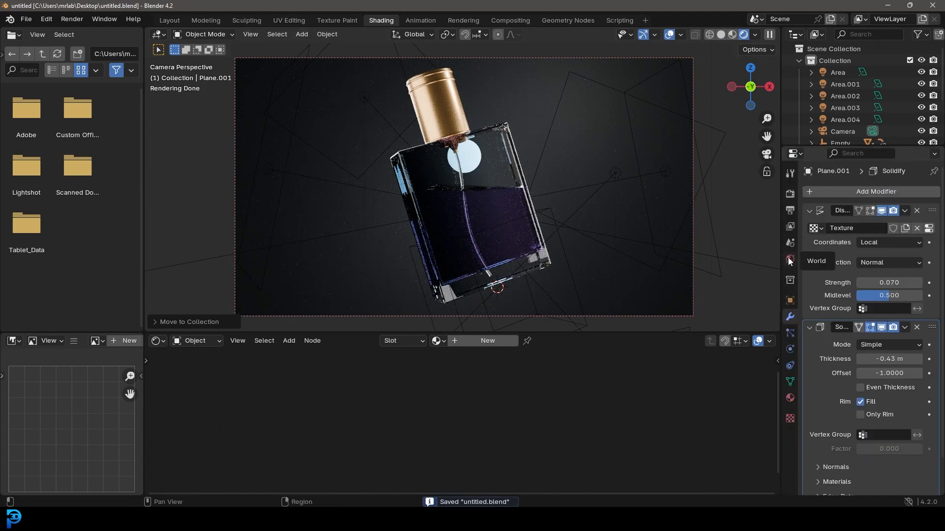
{"action": "left_click", "coordinate": [788, 258]}
{"action": "left_click", "coordinate": [861, 264]}
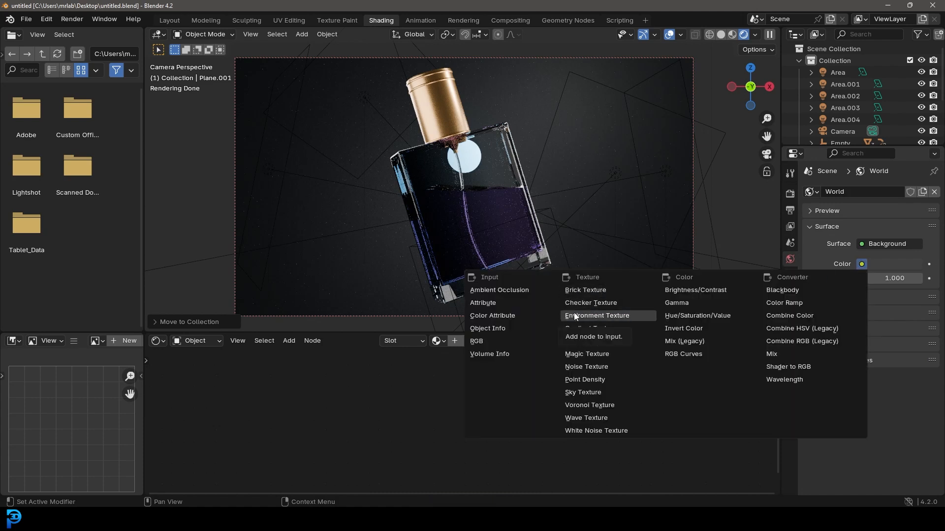
{"action": "left_click", "coordinate": [607, 315]}
{"action": "left_click", "coordinate": [906, 278]}
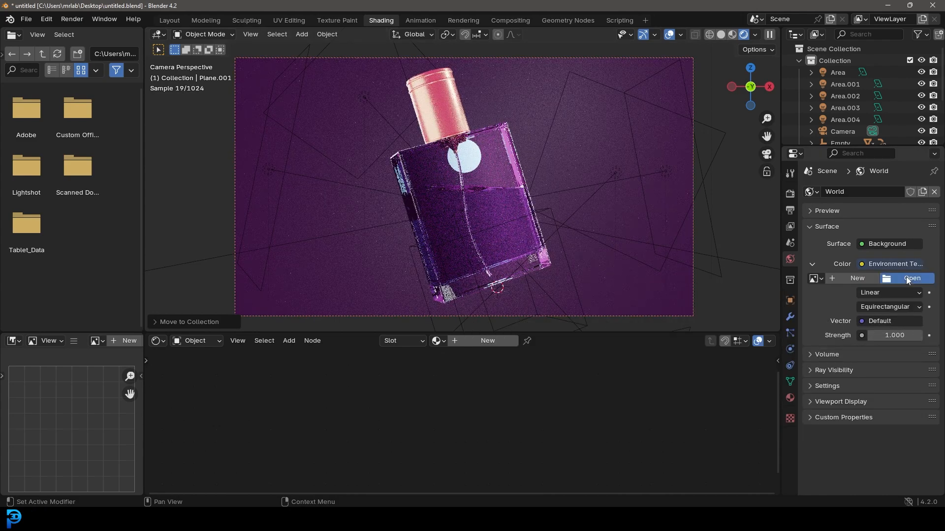
{"action": "left_click", "coordinate": [199, 128]}
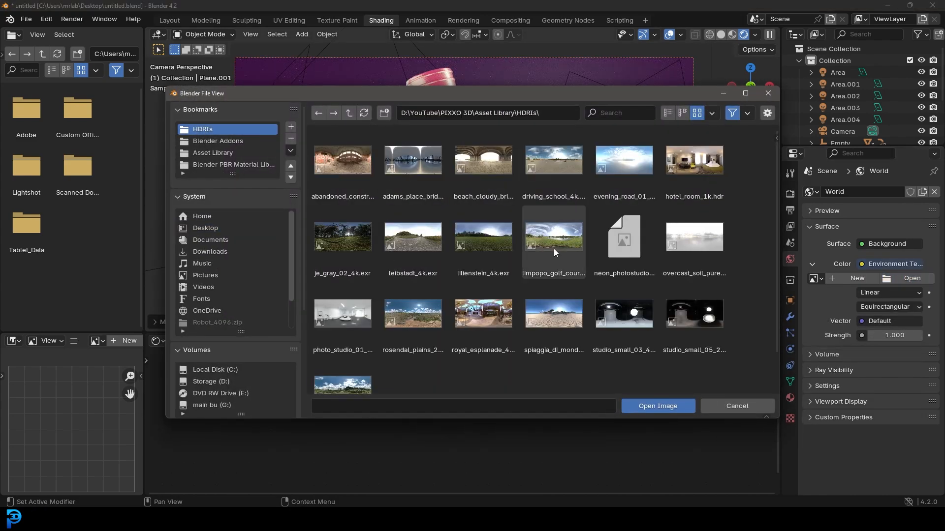
{"action": "left_click", "coordinate": [624, 314]}
{"action": "left_click", "coordinate": [659, 405]}
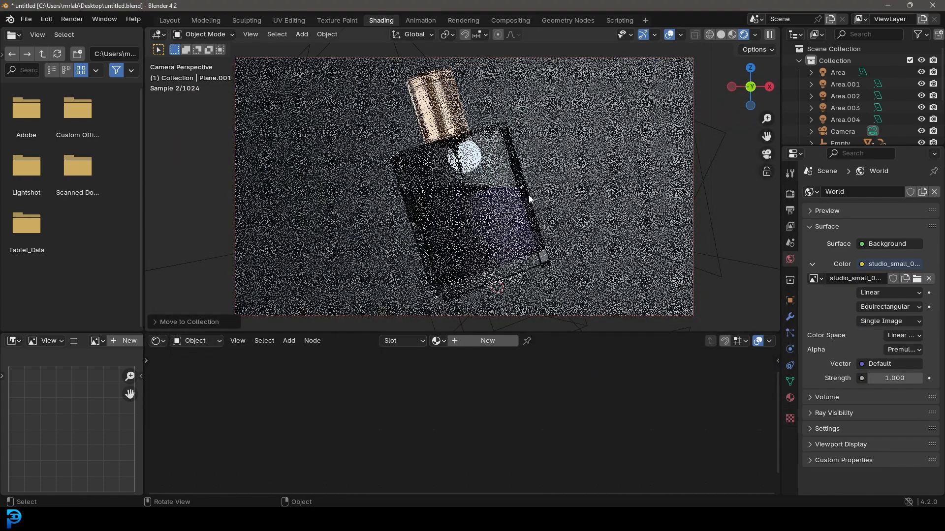
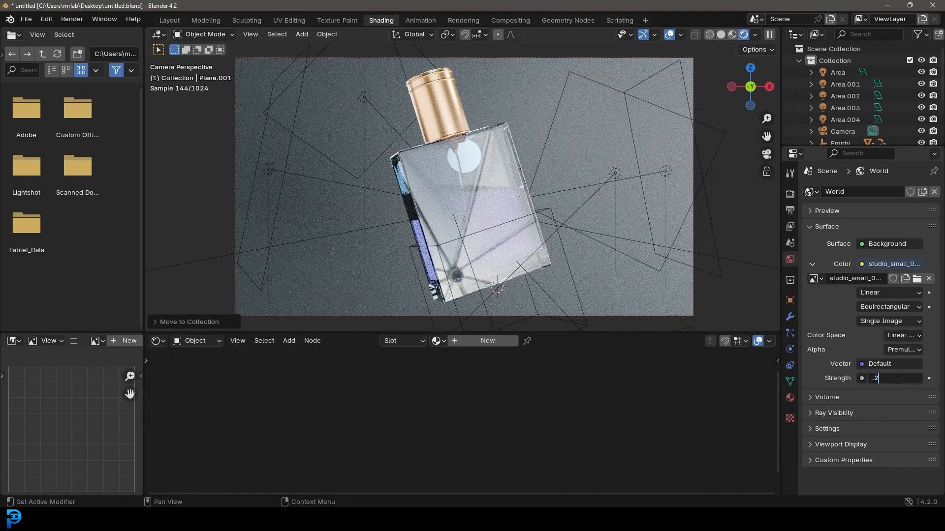
{"action": "key", "text": "Return"}
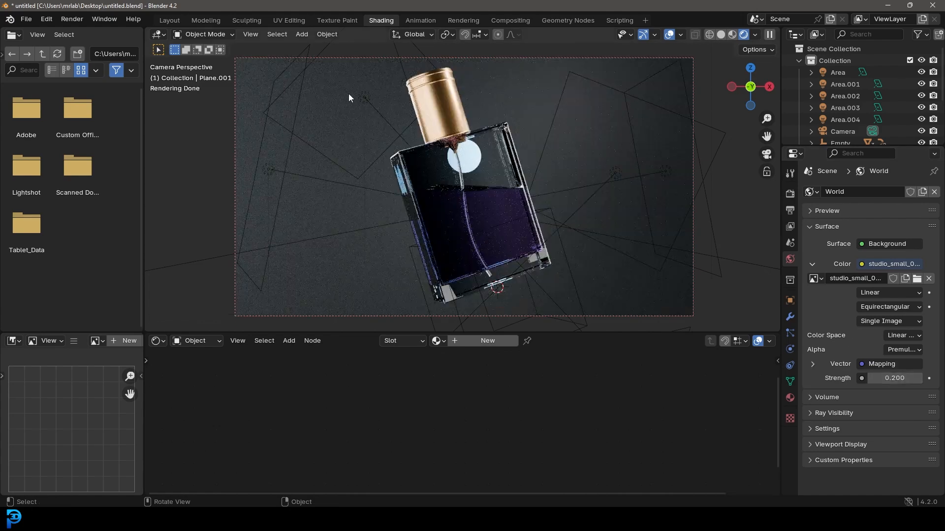
Step: Adjust the brightness of the specular tint to light grey in the backdrop plane's material
{"action": "left_click", "coordinate": [519, 79]}
{"action": "middle_click_drag", "start_coordinate": [527, 408], "coordinate": [392, 420]}
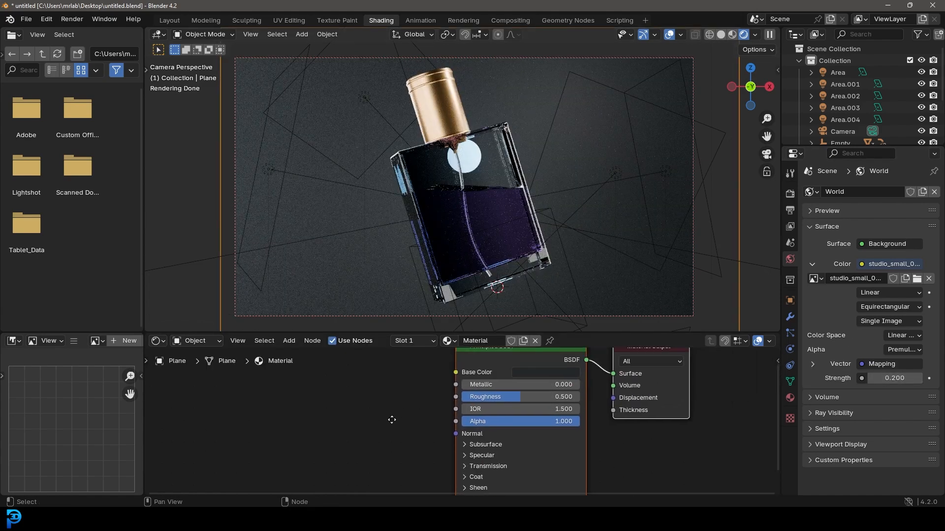
{"action": "left_click", "coordinate": [472, 456]}
{"action": "middle_click_drag", "start_coordinate": [638, 461], "coordinate": [633, 393]}
{"action": "left_click", "coordinate": [551, 430]}
{"action": "left_click_drag", "start_coordinate": [615, 266], "coordinate": [615, 291]}
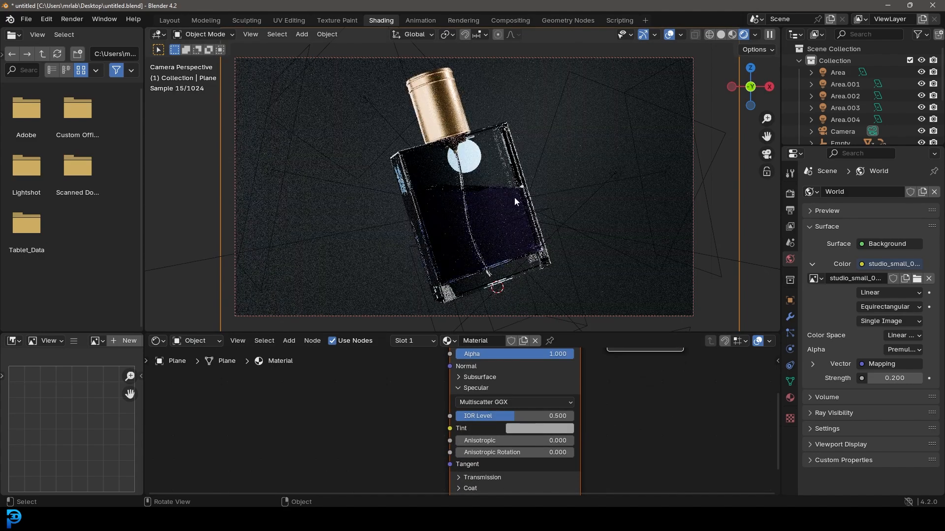
{"action": "left_click", "coordinate": [550, 428]}
{"action": "left_click_drag", "start_coordinate": [616, 288], "coordinate": [615, 280]}
Step: Duplicate the area light beside the bottle in top view, place the copy in front of the bottle and rotate it to face the glass
{"action": "left_click", "coordinate": [615, 171]}
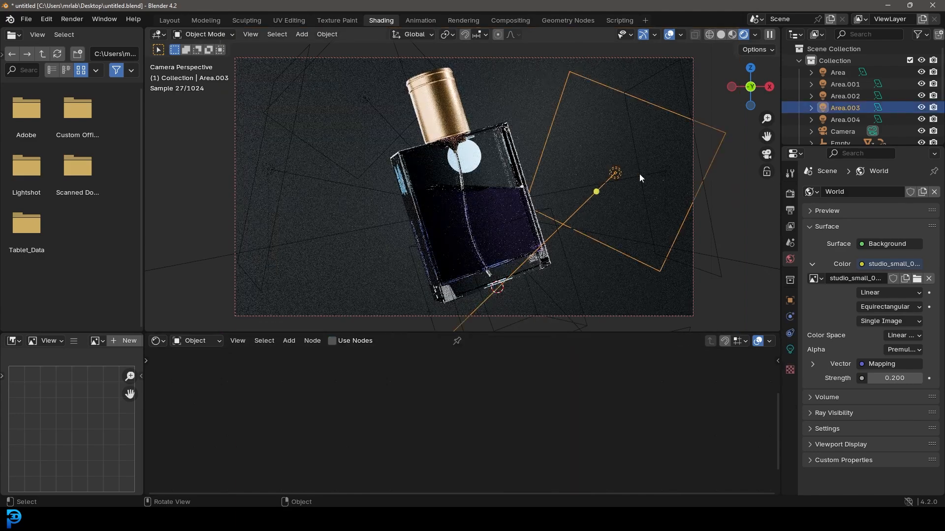
{"action": "key", "text": "KP_7"}
{"action": "key", "text": "shift+d"}
{"action": "left_click", "coordinate": [443, 327]}
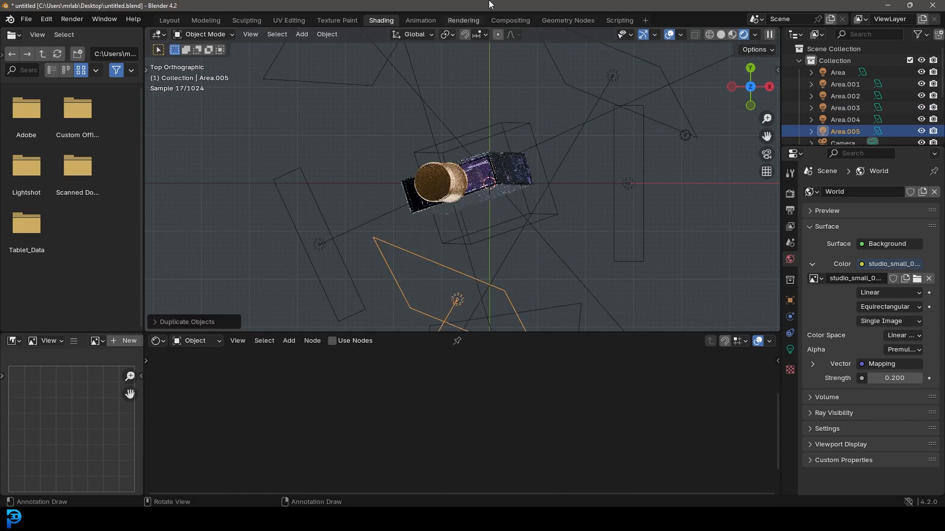
{"action": "key", "text": "r"}
{"action": "left_click", "coordinate": [440, 5]}
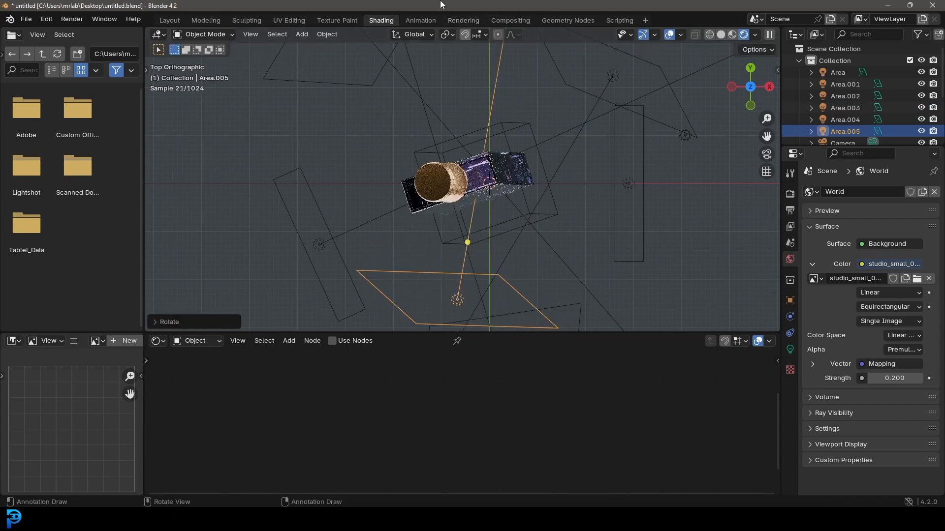
Step: Reposition the copied area light in camera view and tilt it freely with a trackball rotation
{"action": "key", "text": "KP_0"}
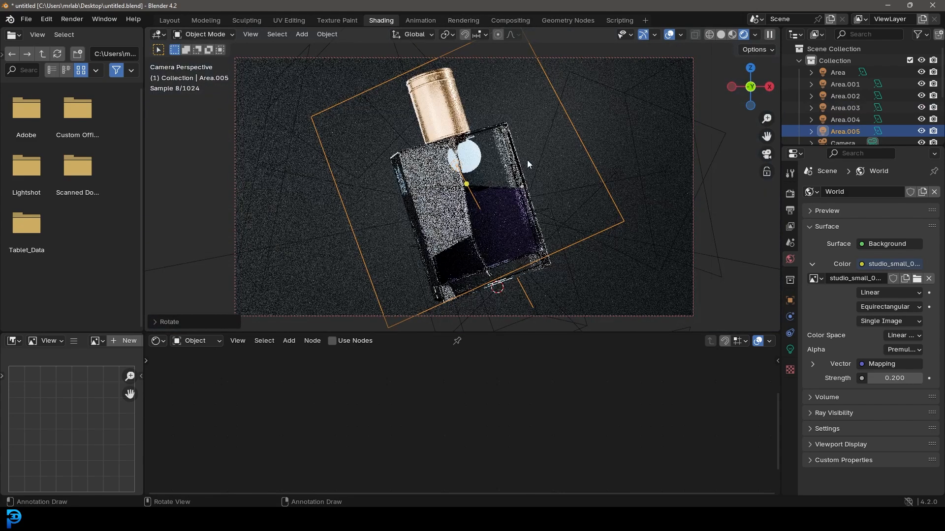
{"action": "key", "text": "g"}
{"action": "left_click", "coordinate": [559, 252]}
{"action": "key", "text": "r"}
{"action": "key", "text": "r"}
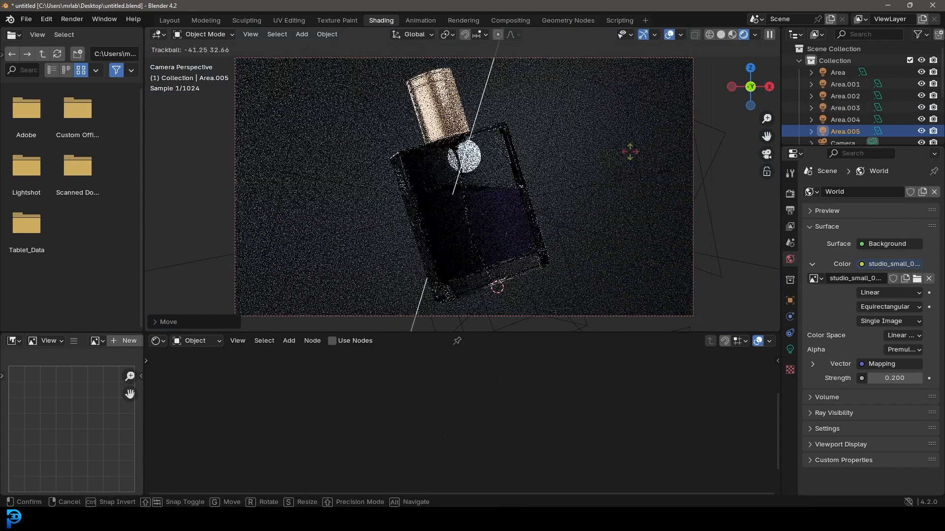
{"action": "left_click", "coordinate": [489, 204]}
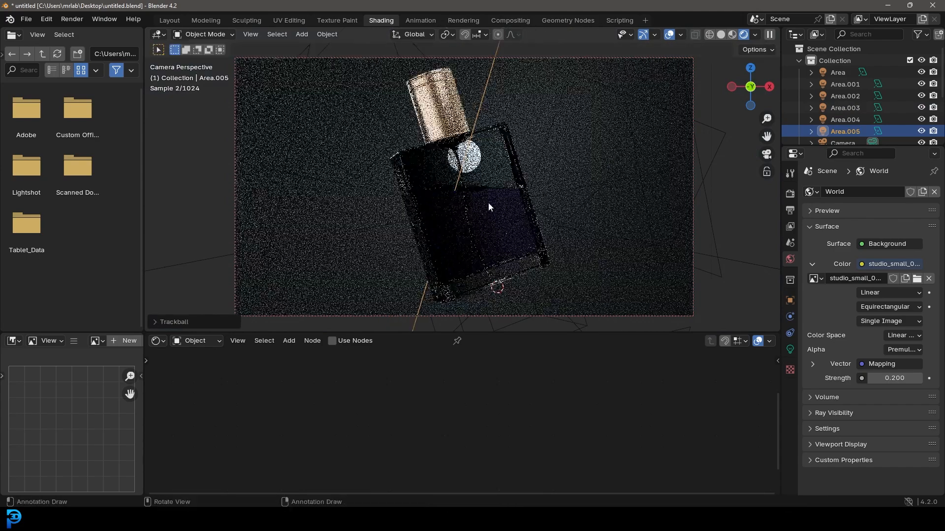
Step: In the bottle's glass material, shift the white color ramp stop to 0.729 and set the roughness to 0.087
{"action": "left_click", "coordinate": [507, 140]}
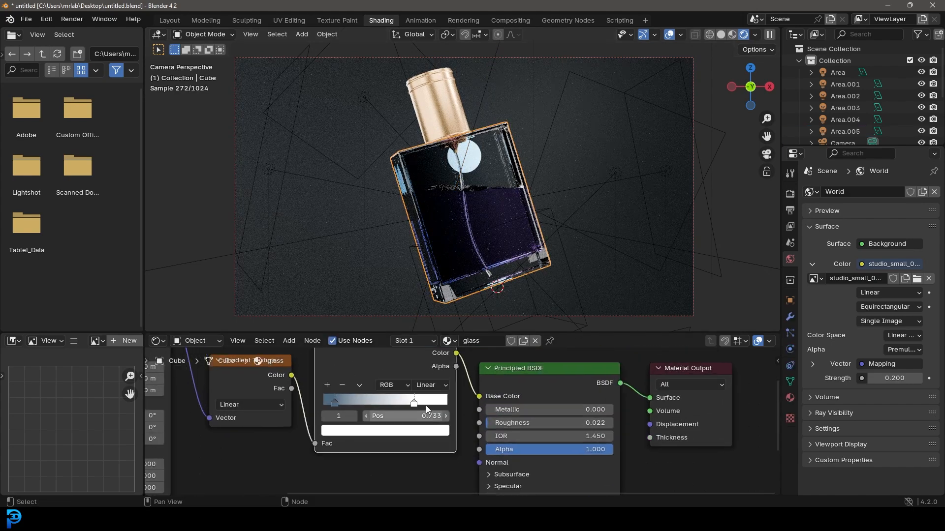
{"action": "left_click", "coordinate": [385, 430]}
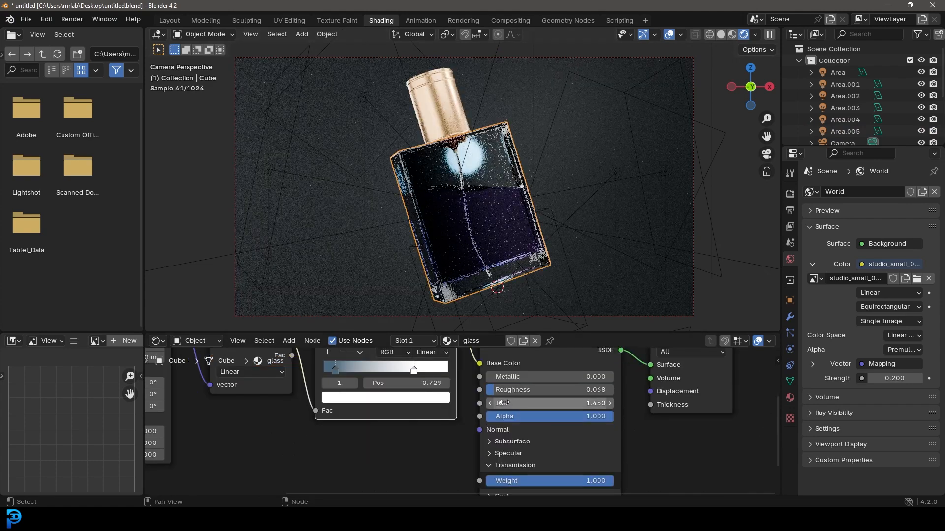
{"action": "left_click_drag", "start_coordinate": [503, 390], "coordinate": [526, 390]}
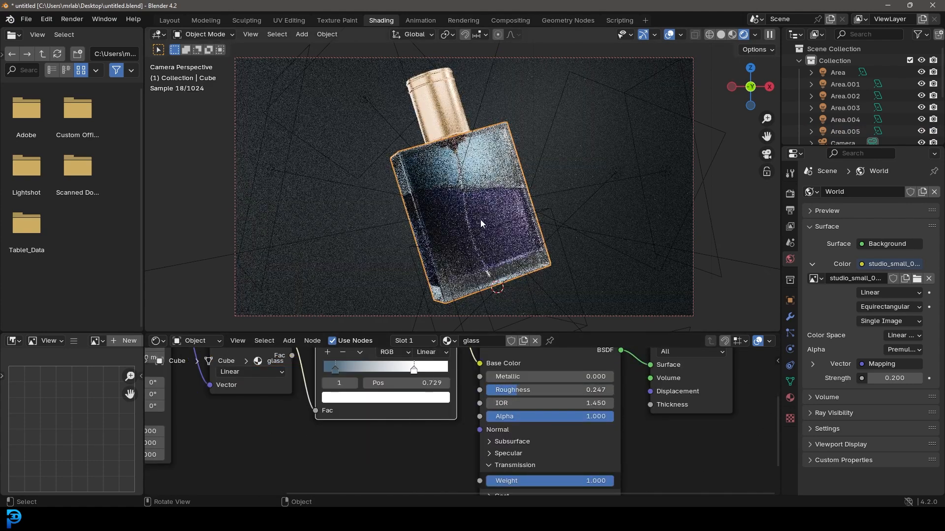
{"action": "left_click_drag", "start_coordinate": [534, 390], "coordinate": [496, 392]}
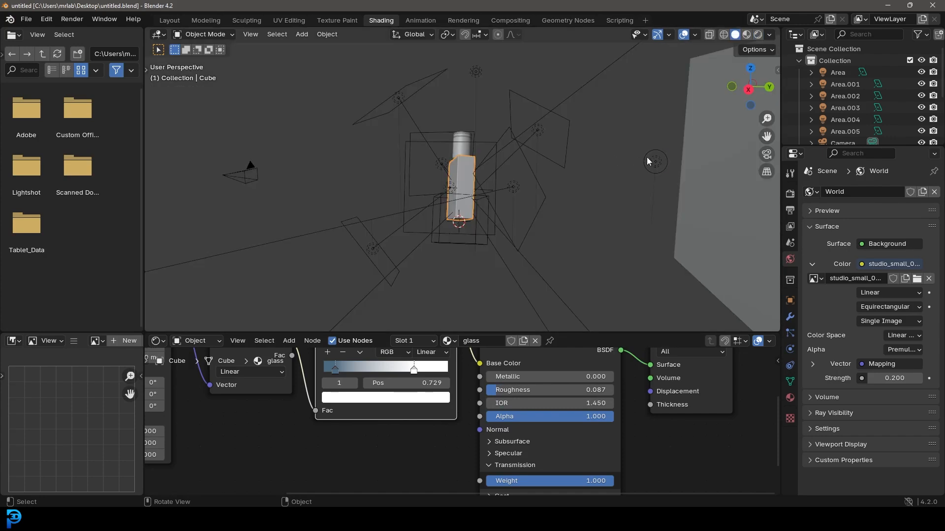
Step: Move the point light behind the bottle down about 1.56 m in the rendered camera view so it sits behind the liquid
{"action": "left_click", "coordinate": [648, 158]}
{"action": "key", "text": "KP_0"}
{"action": "key", "text": "z"}
{"action": "left_click", "coordinate": [659, 156]}
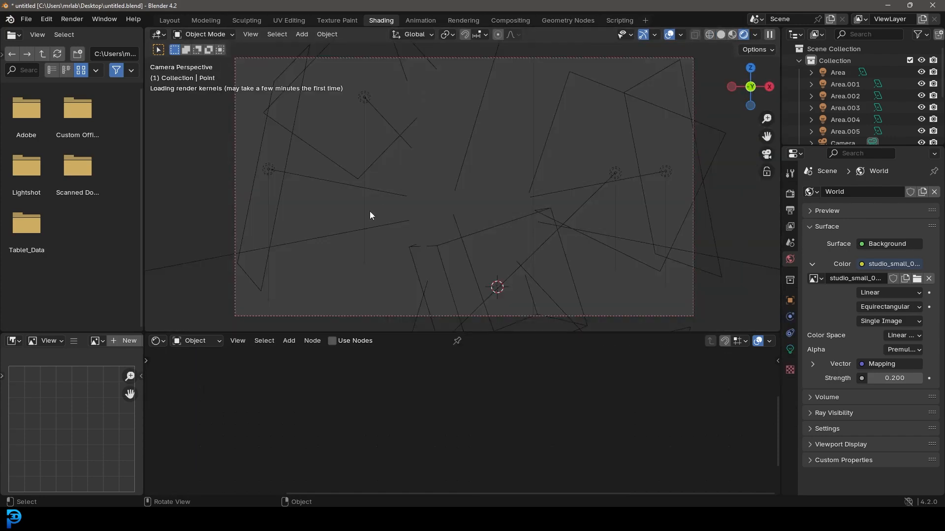
{"action": "key", "text": "g"}
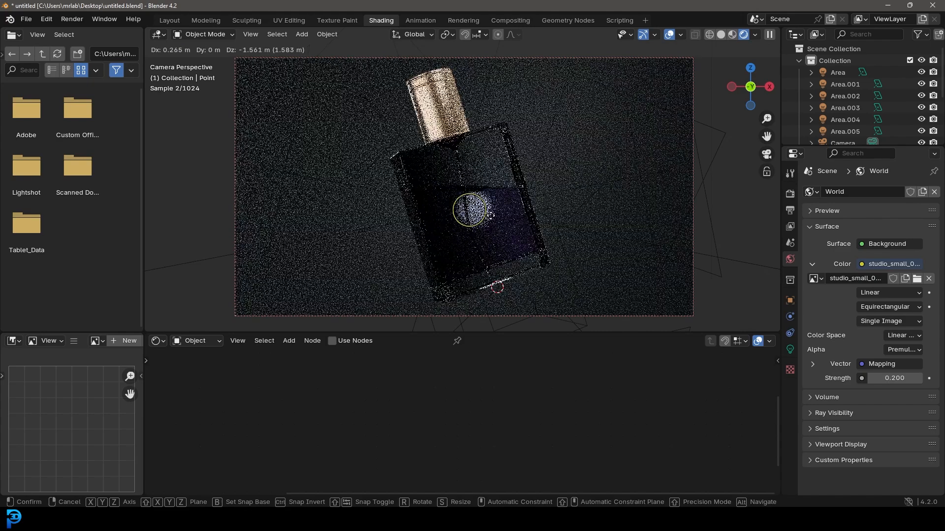
{"action": "left_click", "coordinate": [491, 215]}
Step: Set the point light's radius to 3.63 m and its power to 140.1 W
{"action": "left_click", "coordinate": [790, 350]}
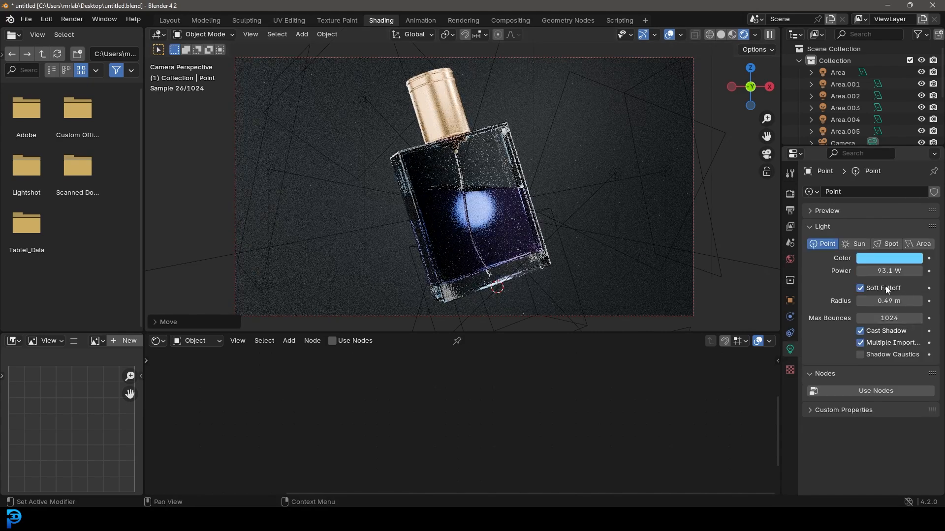
{"action": "mouse_move", "coordinate": [889, 301]}
{"action": "left_mouse_down"}
{"action": "mouse_move", "coordinate": [930, 301]}
{"action": "mouse_move", "coordinate": [885, 300]}
{"action": "left_mouse_up"}
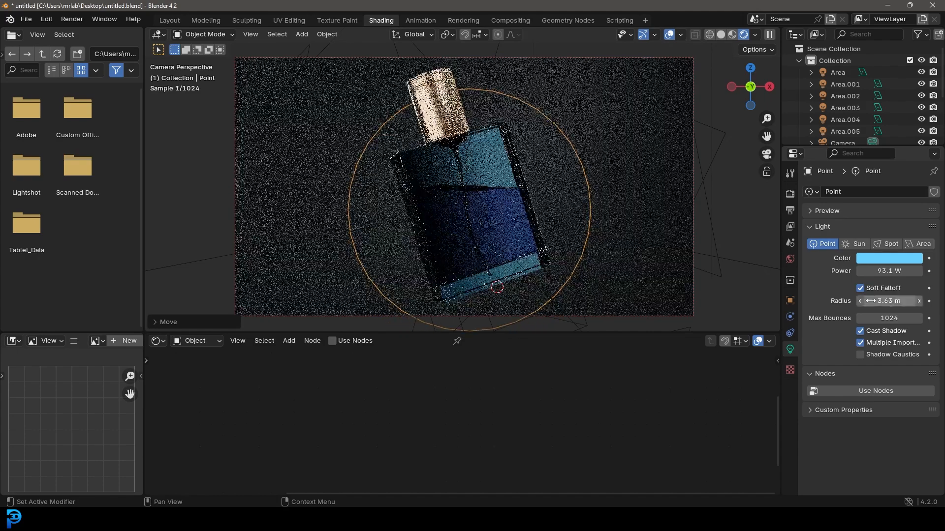
{"action": "left_click_drag", "start_coordinate": [891, 274], "coordinate": [912, 275]}
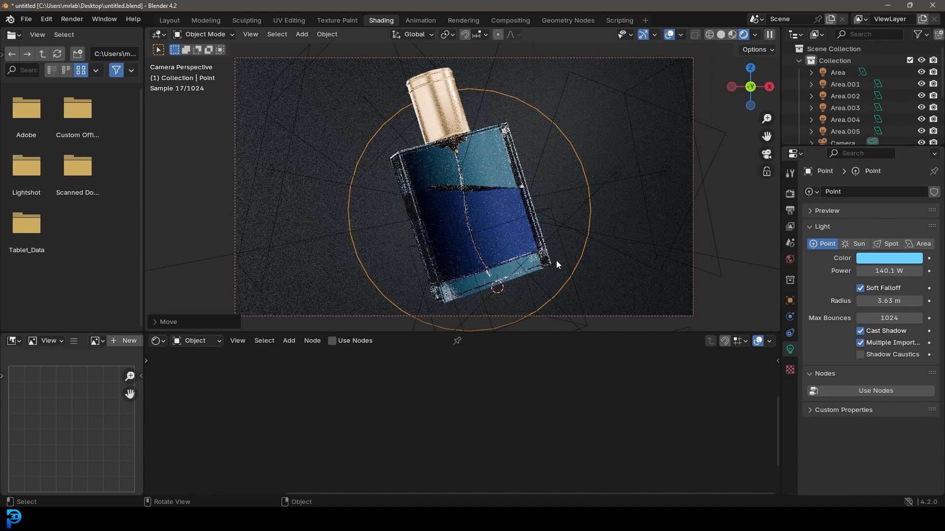
Step: Soften the point light's color to hue 0.600 and saturation 0.535, and reduce its radius to 2.59 m
{"action": "left_click", "coordinate": [880, 257]}
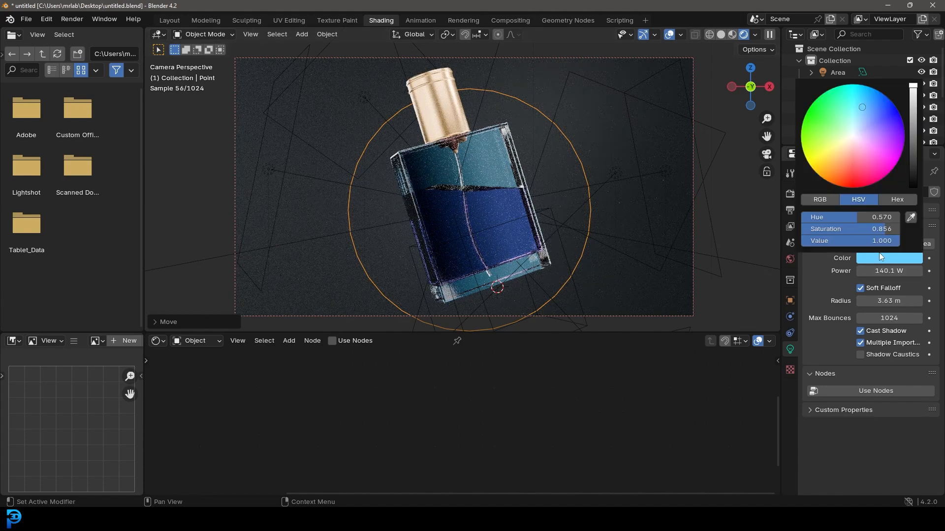
{"action": "left_click", "coordinate": [856, 122]}
{"action": "left_click", "coordinate": [861, 123]}
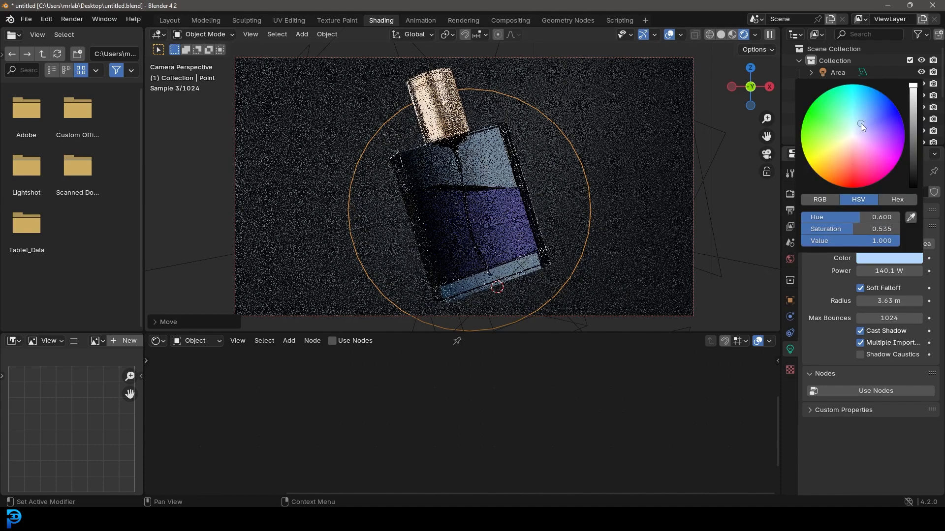
{"action": "left_click_drag", "start_coordinate": [889, 301], "coordinate": [865, 300]}
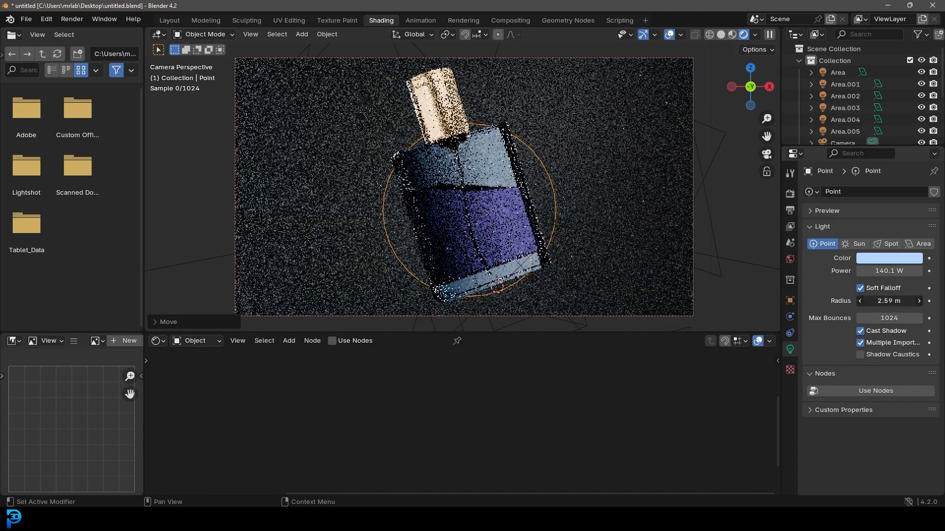
Step: Move the point light along the Y axis farther behind the bottle and return to the camera view
{"action": "middle_click_drag", "start_coordinate": [542, 192], "coordinate": [567, 211]}
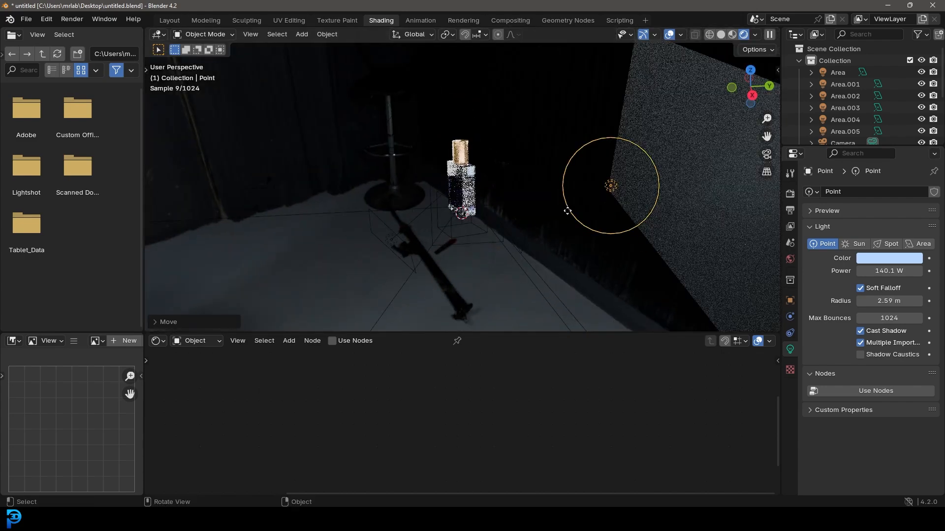
{"action": "key", "text": "g"}
{"action": "key", "text": "y"}
{"action": "left_click", "coordinate": [633, 203]}
{"action": "key", "text": "KP_0"}
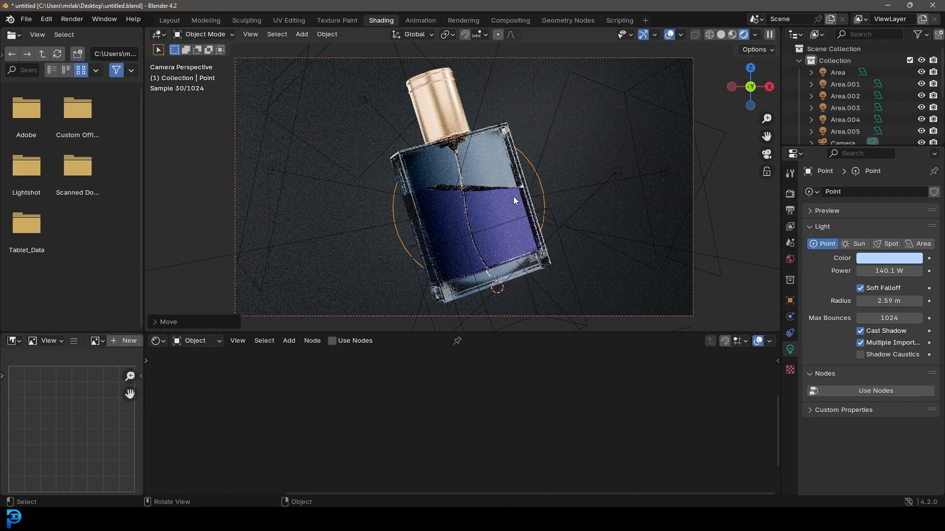
Step: Darken the lid material's gold base color to a value of 0.478 and set its roughness to 0.229
{"action": "left_click", "coordinate": [444, 95]}
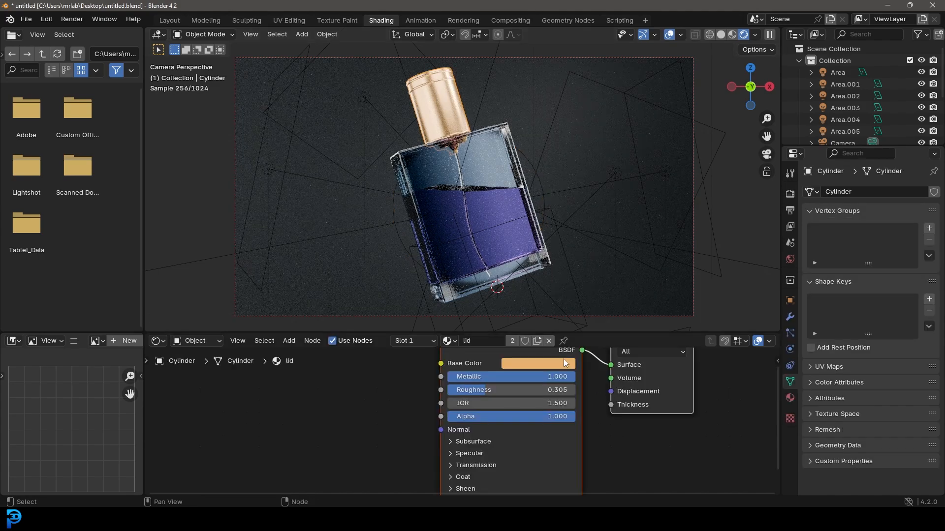
{"action": "left_click", "coordinate": [564, 363]}
{"action": "left_click_drag", "start_coordinate": [617, 195], "coordinate": [618, 207]}
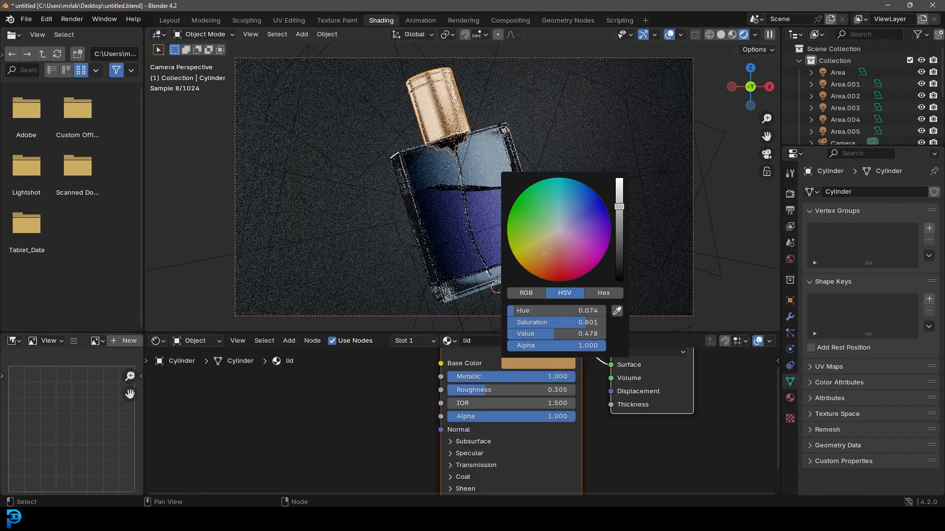
{"action": "middle_click_drag", "start_coordinate": [442, 94], "coordinate": [448, 131], "text": "shift"}
{"action": "scroll", "coordinate": [449, 133], "scroll_direction": "up", "scroll_amount": 2}
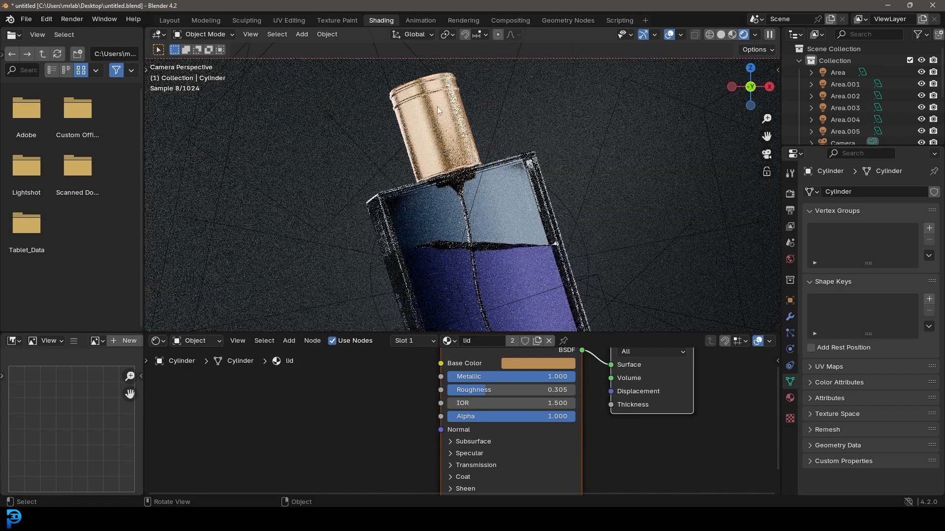
{"action": "left_click_drag", "start_coordinate": [490, 391], "coordinate": [480, 392]}
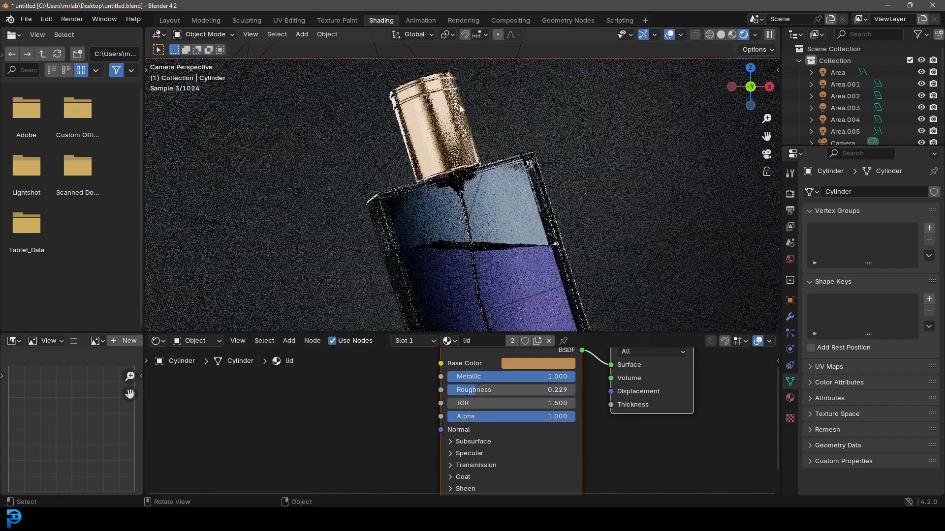
{"action": "scroll", "coordinate": [468, 129], "scroll_direction": "down", "scroll_amount": 2}
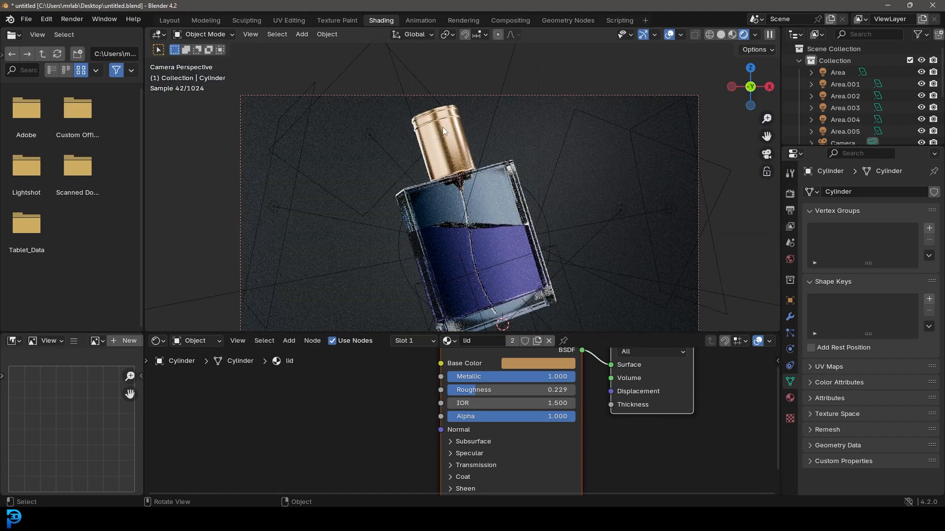
Step: Switch the viewport to solid shading and save the file
{"action": "key", "text": "z"}
{"action": "left_click", "coordinate": [525, 129]}
{"action": "key", "text": "ctrl+s"}
{"action": "mouse_move", "coordinate": [571, 179]}
{"action": "middle_mouse_down", "text": "shift"}
{"action": "mouse_move", "coordinate": [536, 144]}
{"action": "mouse_move", "coordinate": [517, 103]}
{"action": "middle_mouse_up", "text": "shift"}
Step: Render the image, examine the liquid surface up close in the result, and close the render window
{"action": "left_click", "coordinate": [75, 20]}
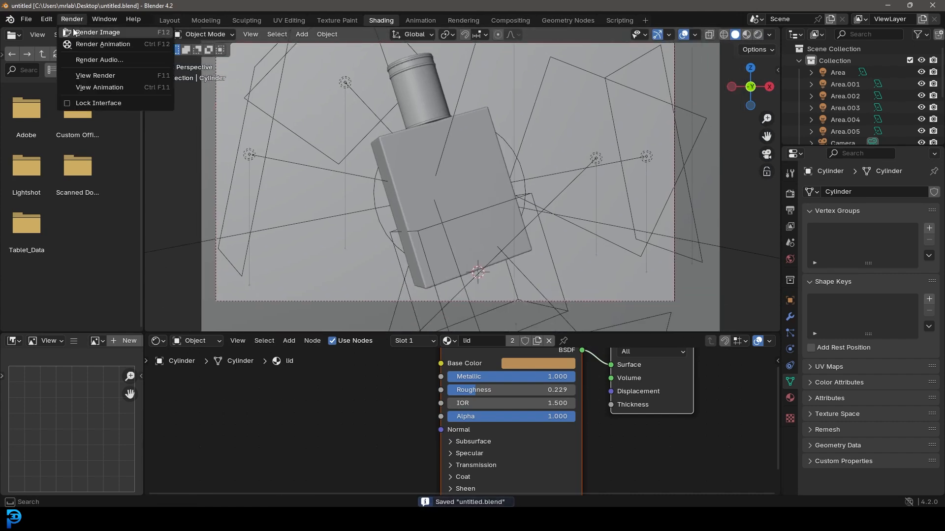
{"action": "left_click", "coordinate": [129, 32]}
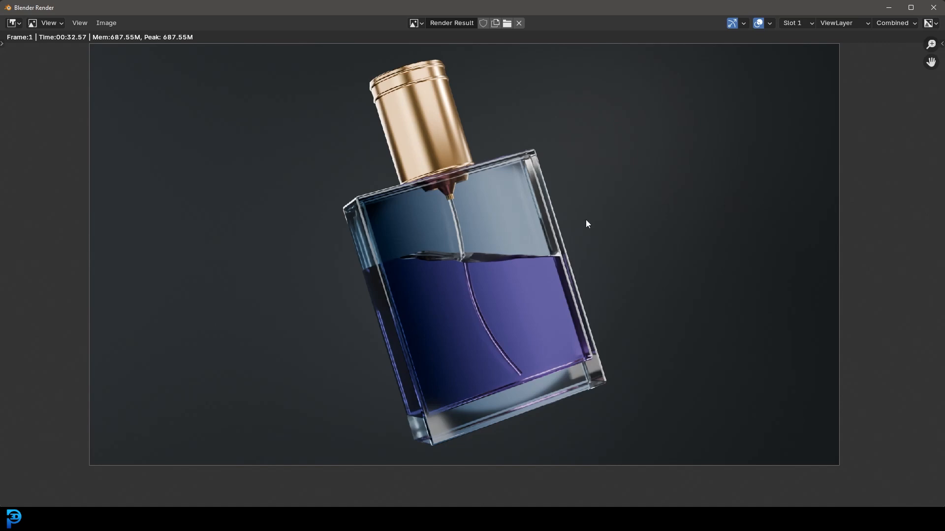
{"action": "scroll", "coordinate": [490, 256], "scroll_direction": "up", "scroll_amount": 5}
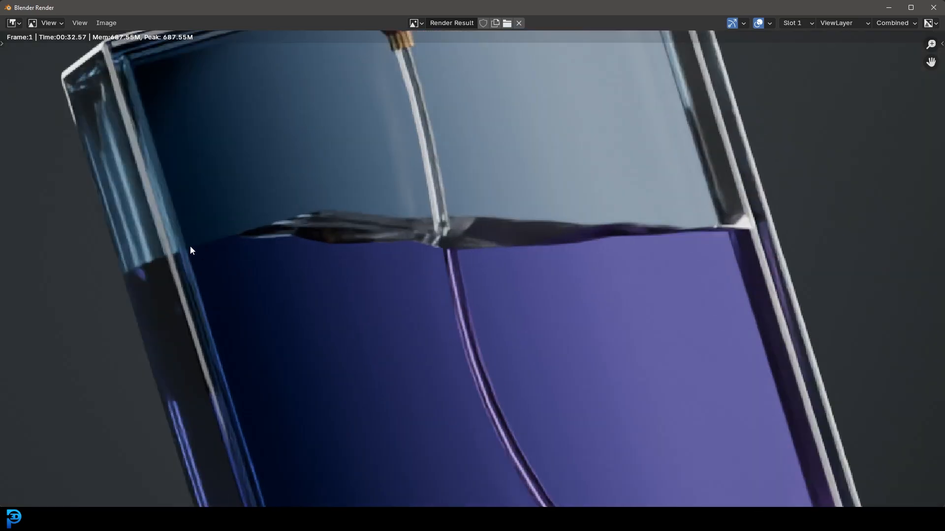
{"action": "scroll", "coordinate": [172, 252], "scroll_direction": "down", "scroll_amount": 2}
{"action": "left_click", "coordinate": [934, 8]}
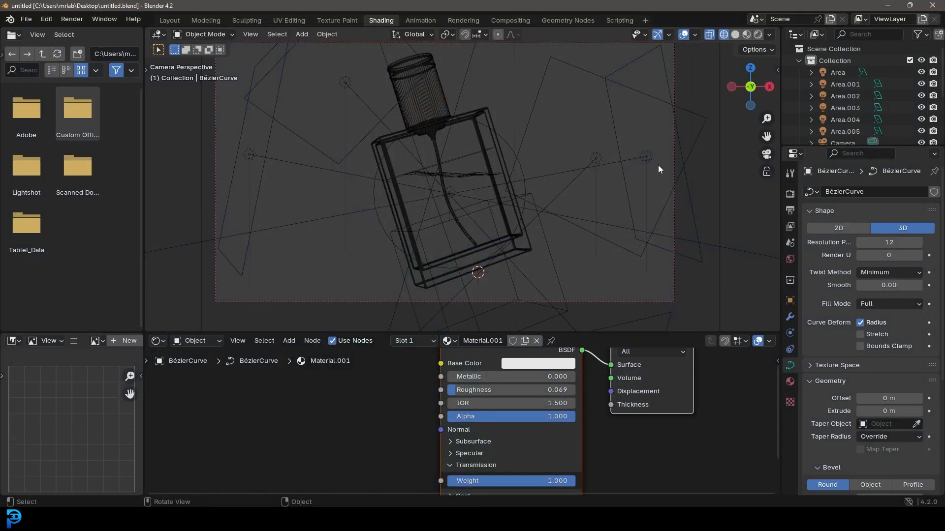
Step: Unhide Collection 2, shift the rippled Plane.001 block slightly down and sideways to lower the liquid level, and hide the collection again
{"action": "left_click_drag", "start_coordinate": [871, 189], "coordinate": [871, 306]}
{"action": "left_click", "coordinate": [921, 203]}
{"action": "left_click", "coordinate": [572, 84]}
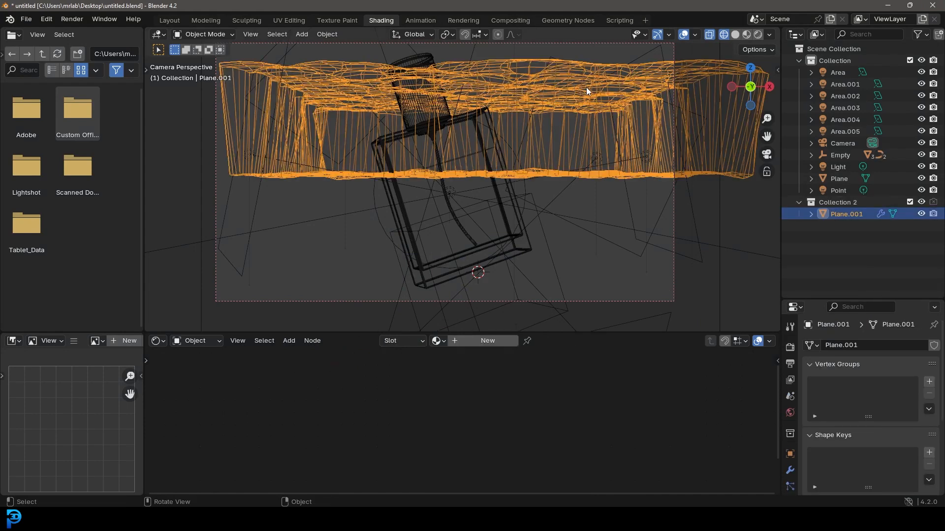
{"action": "key", "text": "g"}
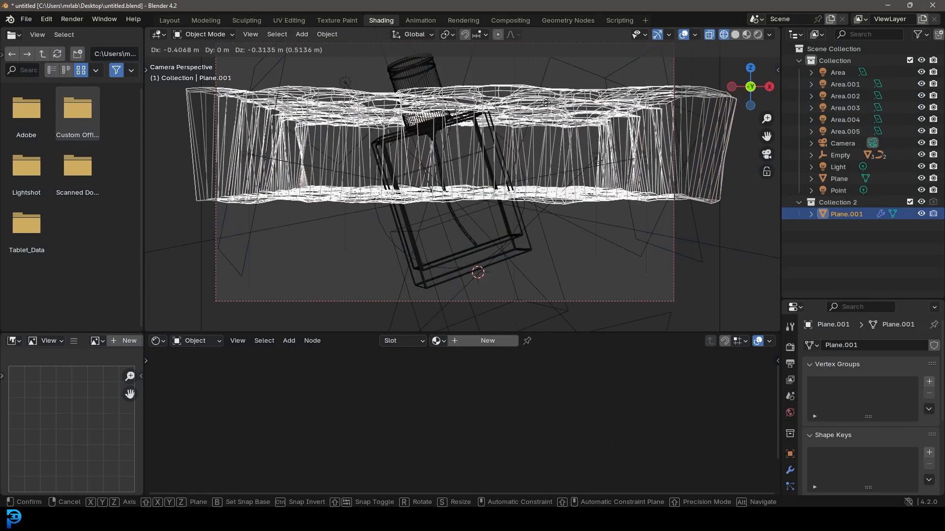
{"action": "left_click", "coordinate": [541, 106]}
{"action": "left_click", "coordinate": [921, 203]}
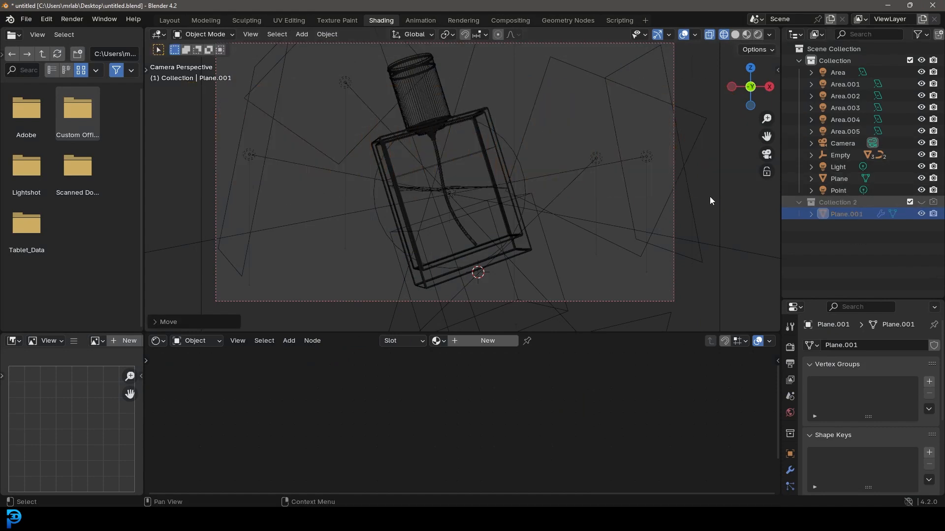
Step: Return the viewport to solid shading with the lowered liquid level and save the file again
{"action": "scroll", "coordinate": [453, 197], "scroll_direction": "up", "scroll_amount": 2}
{"action": "key", "text": "z"}
{"action": "left_click", "coordinate": [571, 199]}
{"action": "scroll", "coordinate": [436, 211], "scroll_direction": "down", "scroll_amount": 4}
{"action": "key", "text": "ctrl+s"}
{"action": "middle_click_drag", "start_coordinate": [474, 186], "coordinate": [447, 178]}
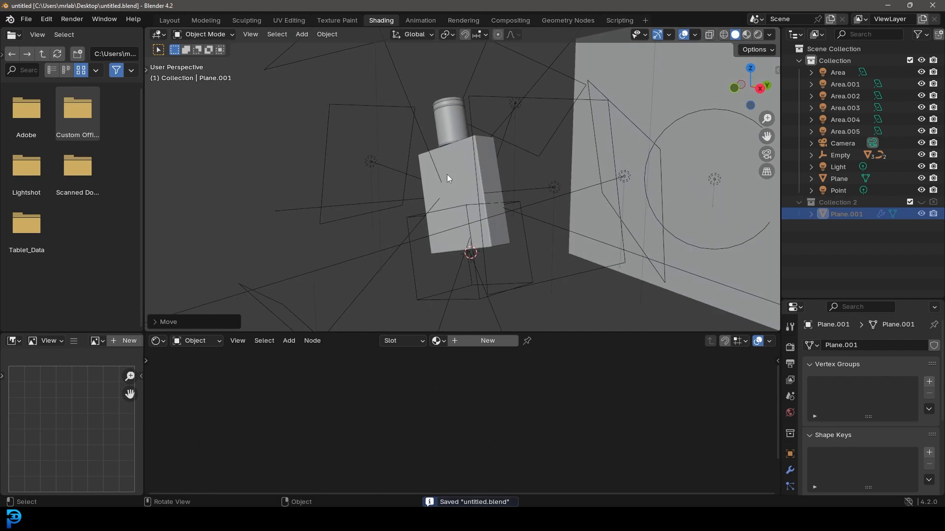